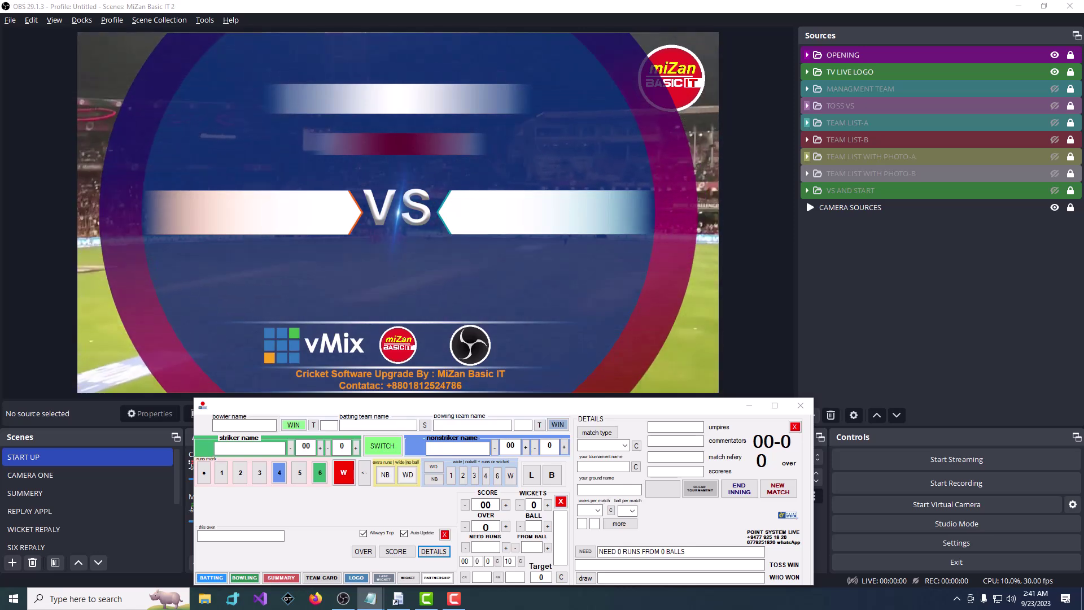
Step: Place the MATCH INFO.txt notes beside the scoring window and set the match type to FIRST ROUND MATCH
left_click_drag(997, 111, 721, 83)
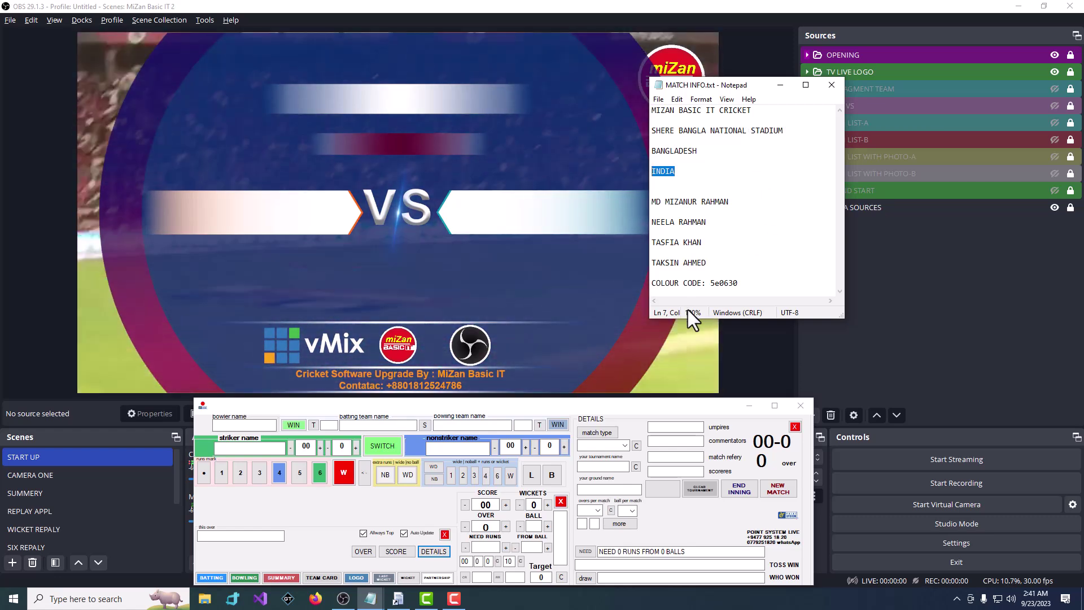
left_click(589, 433)
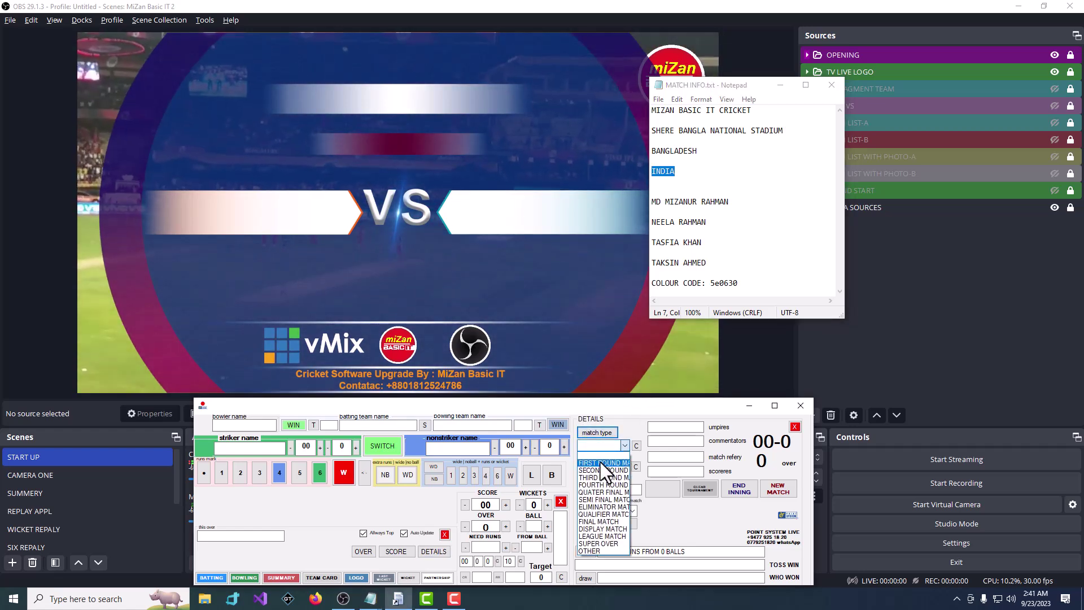
left_click(600, 461)
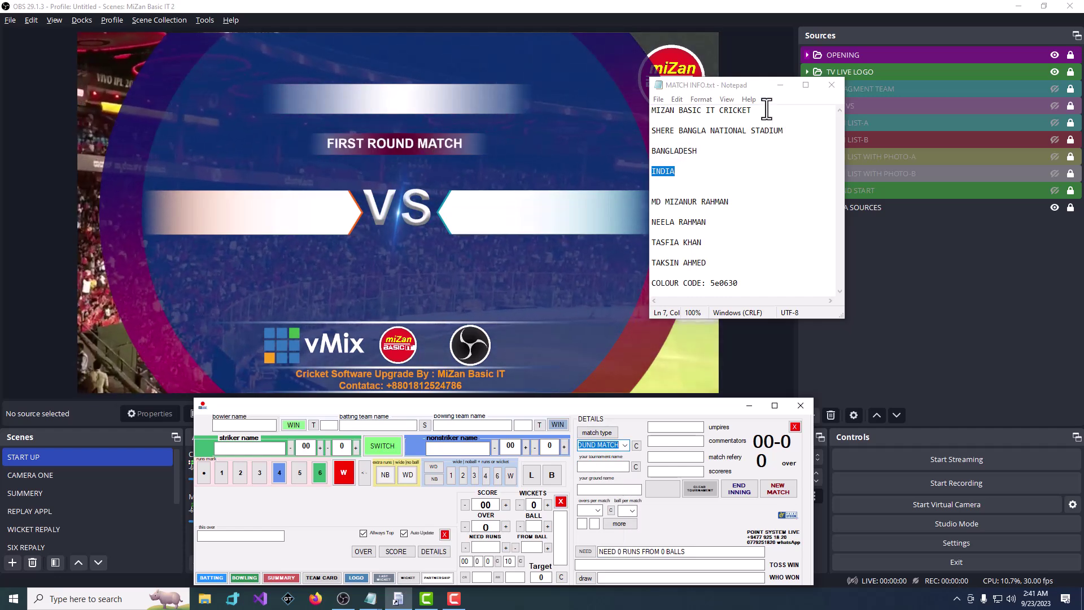
Step: Copy MIZAN BASIC IT CRICKET from the match notes into the tournament name
left_click_drag(765, 107, 629, 107)
key("ctrl+c")
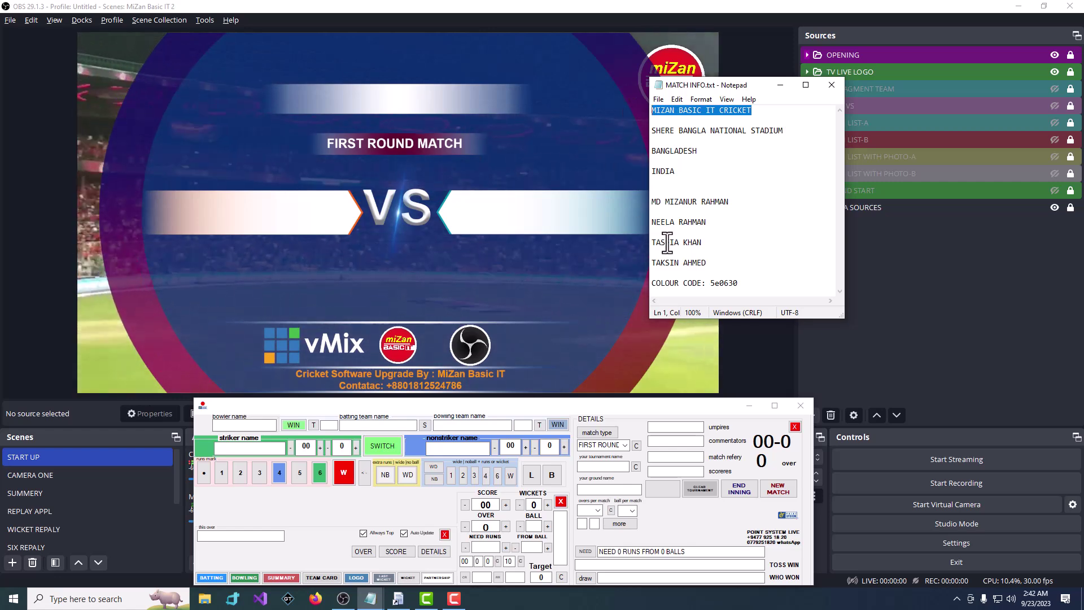
left_click(613, 461)
key("ctrl+v")
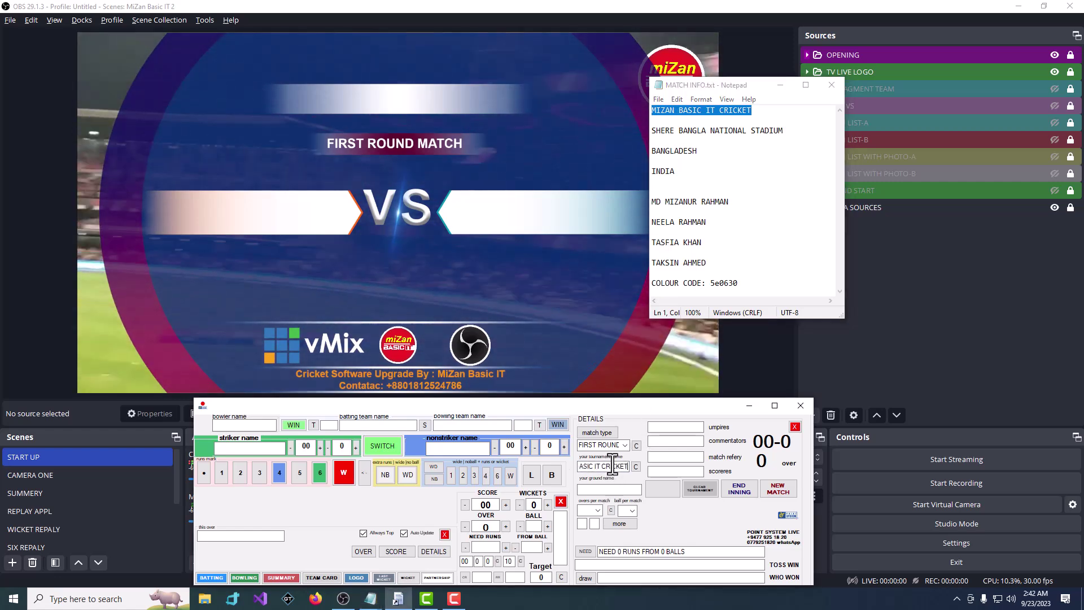
Step: Copy SHERE BANGLA NATIONAL STADIUM from the match notes into the ground name
left_click_drag(791, 131, 642, 136)
key("ctrl+c")
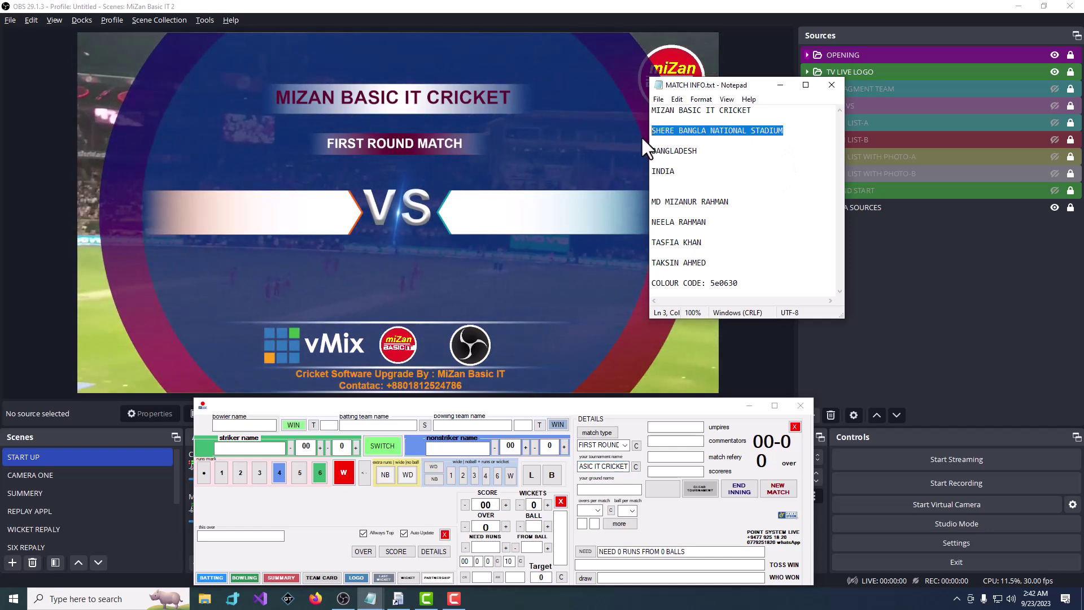
left_click(568, 452)
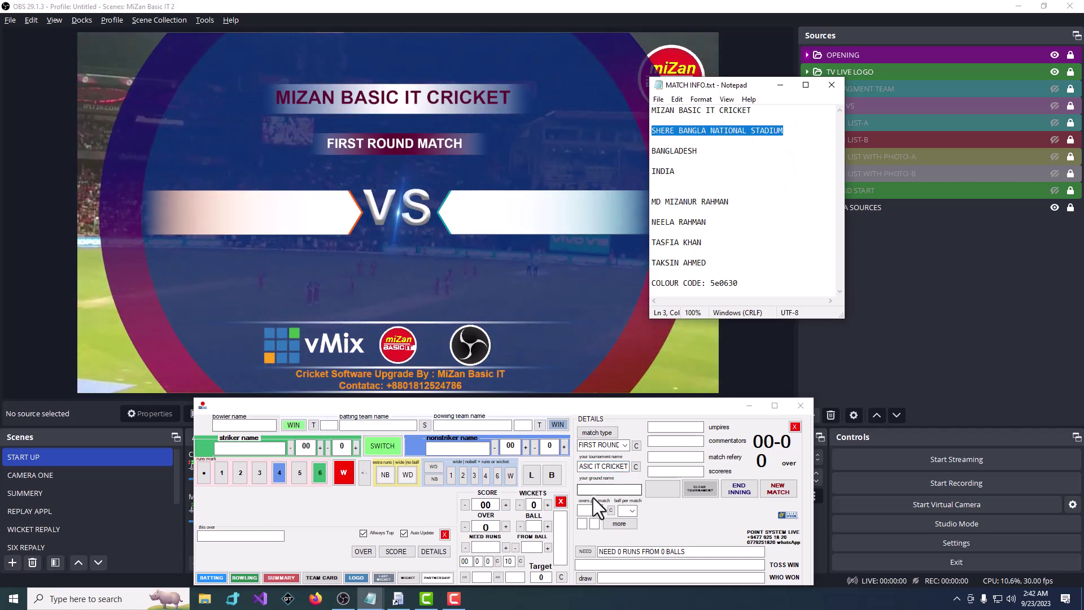
key("ctrl+v")
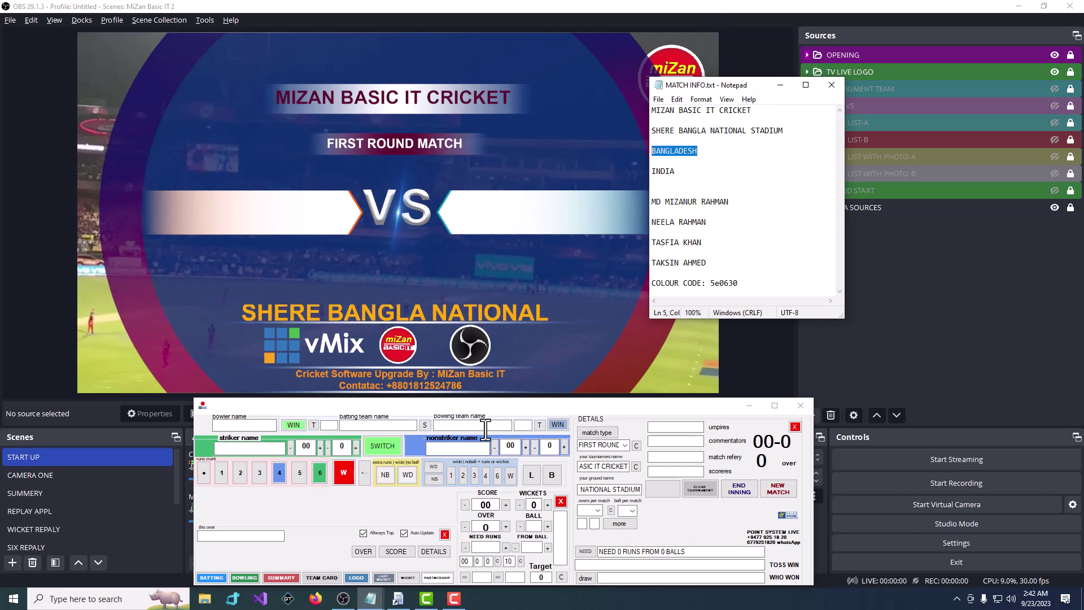
Step: Enter BANGLADESH as the batting team name and INDIA as the bowling team name from the match notes
left_click(391, 424)
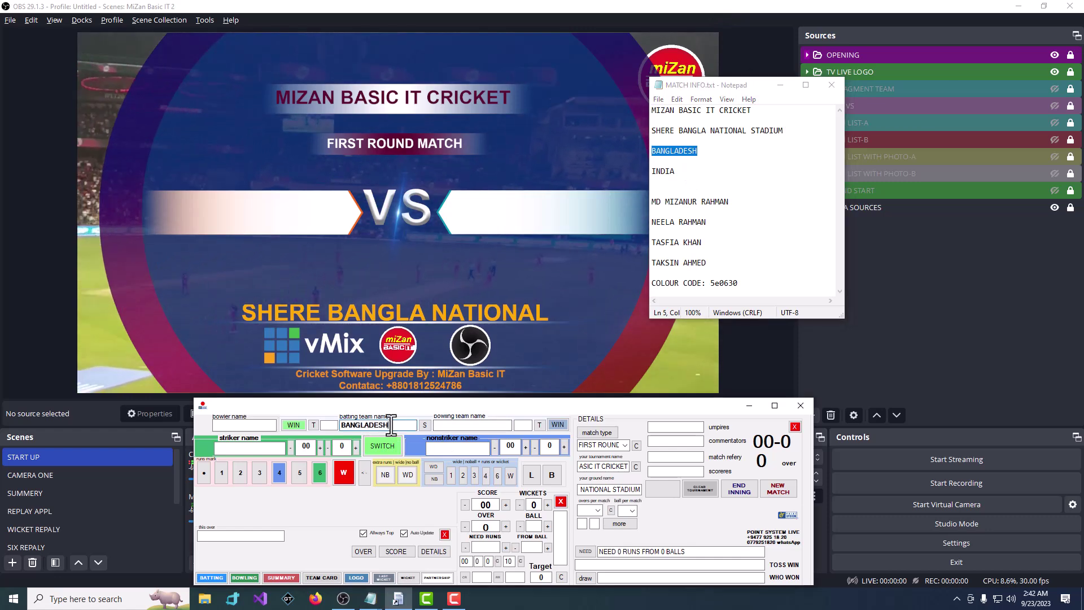
double_click(691, 172)
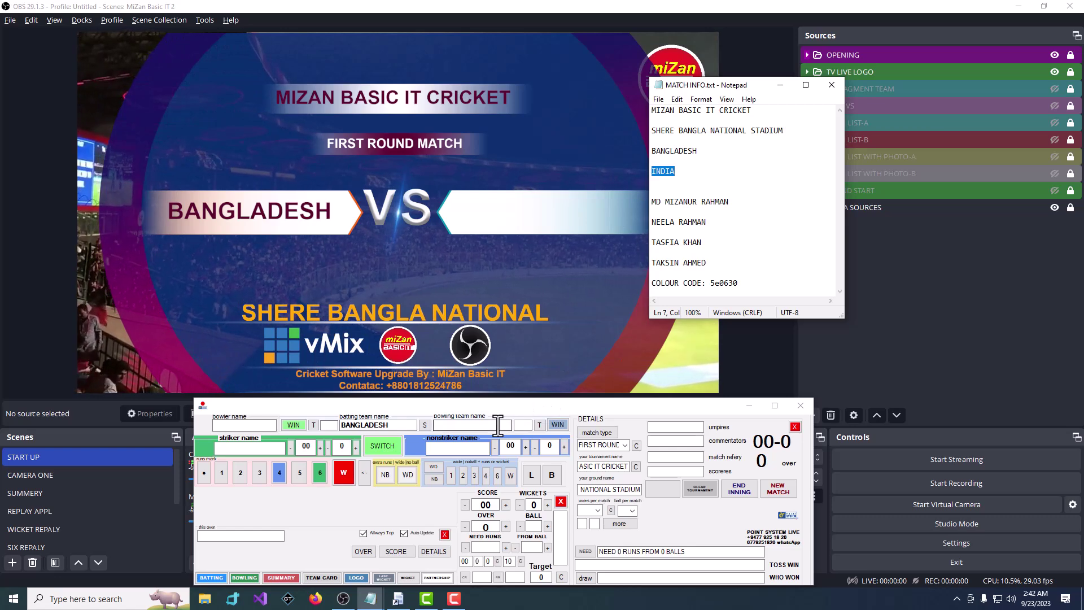
type("INDIA")
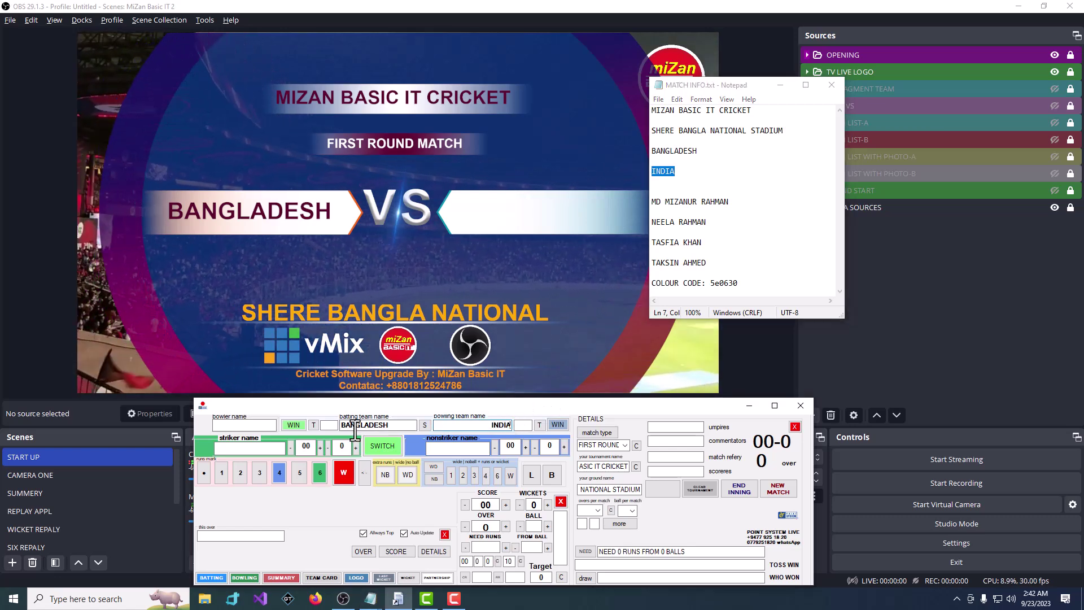
Step: Set the short team names to BNG for the batting team and IND for the bowling team
left_click(328, 425)
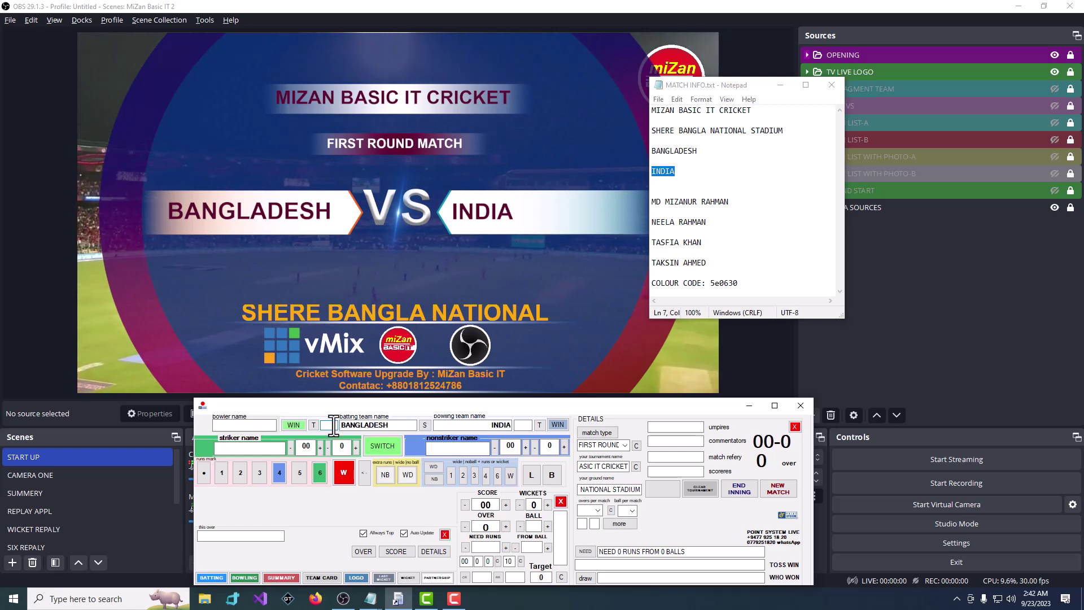
type("BNG")
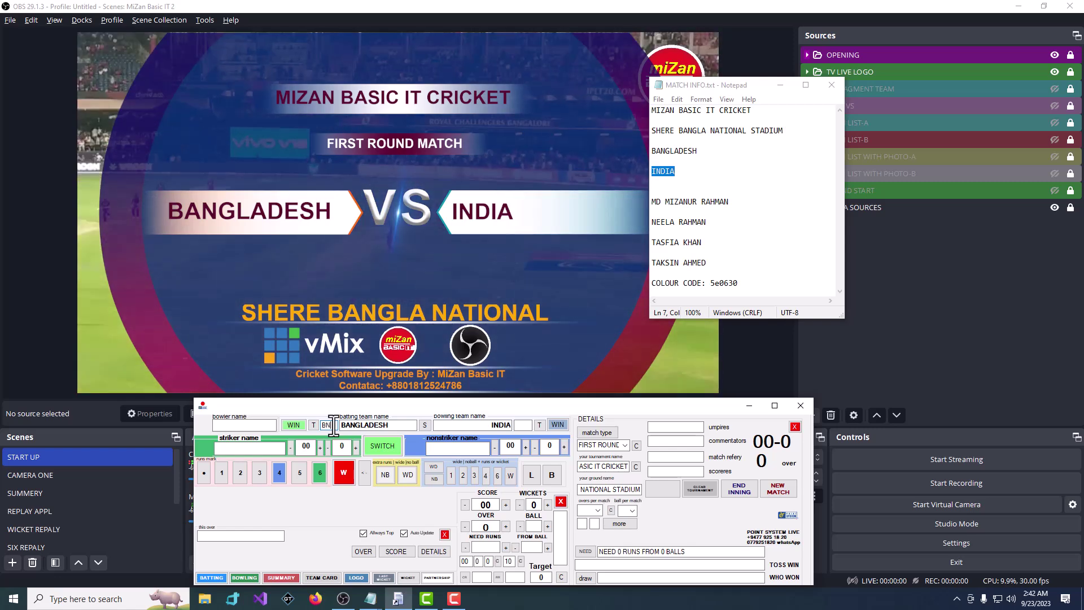
left_click(530, 427)
type("IN")
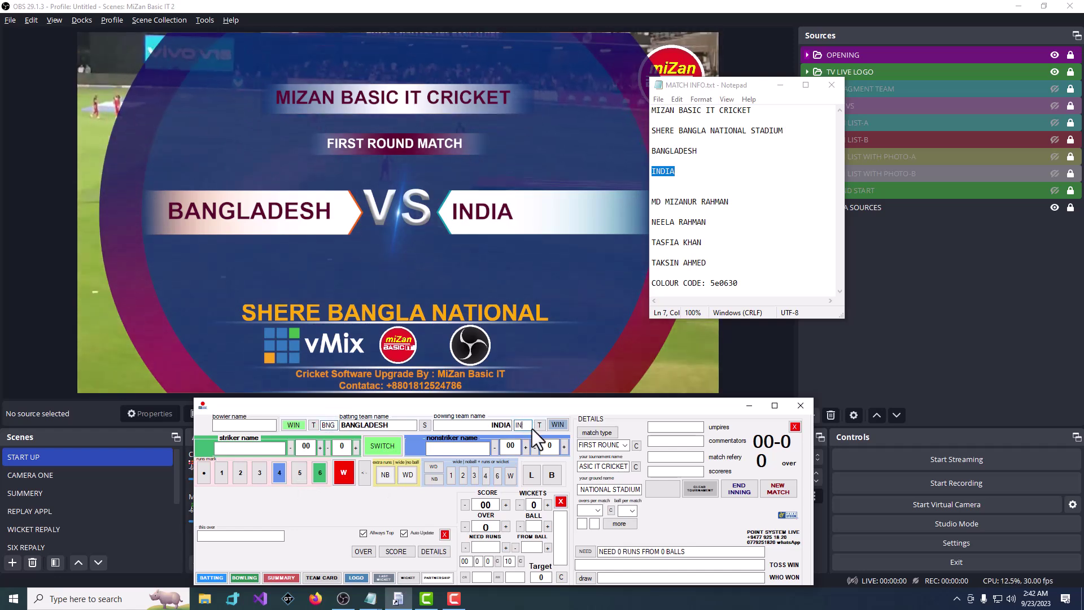
type("D")
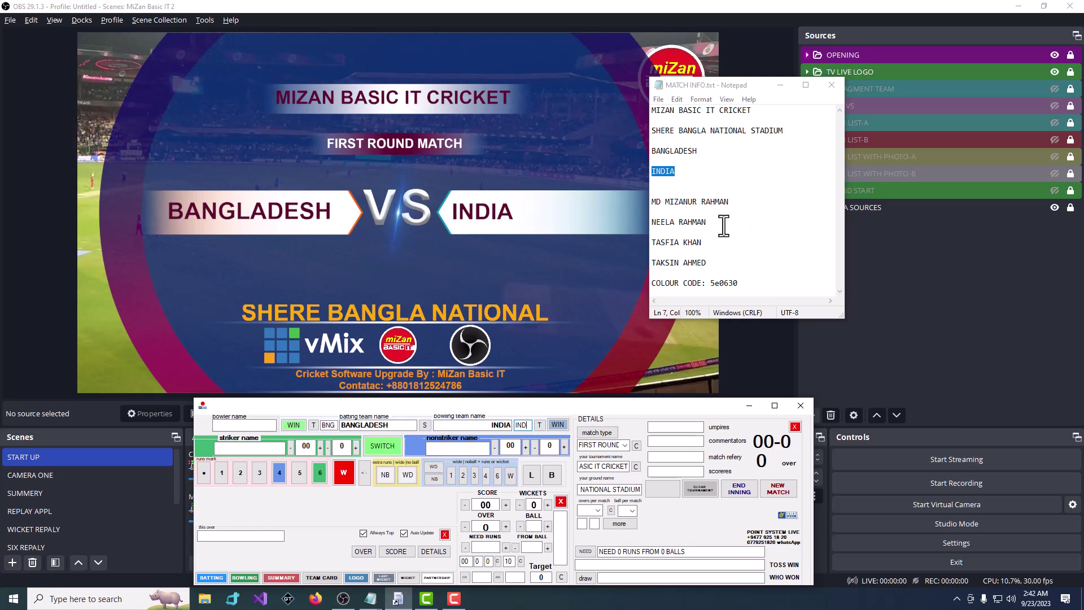
Step: Copy the first two official names from the match notes into the umpire and commentator details
left_click_drag(704, 83, 815, 108)
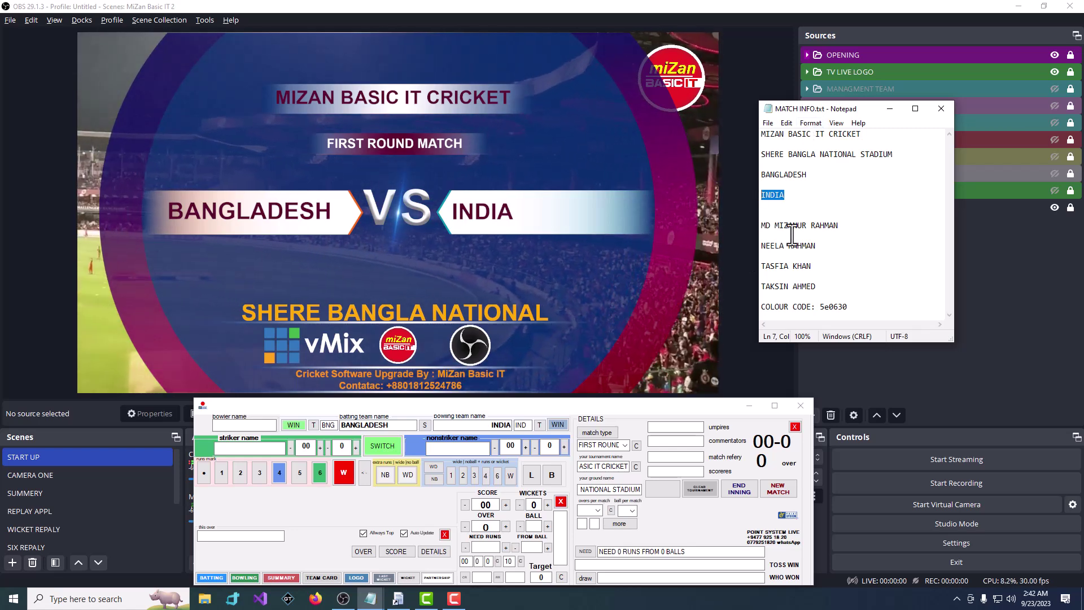
left_click_drag(861, 226, 741, 225)
key("ctrl+c")
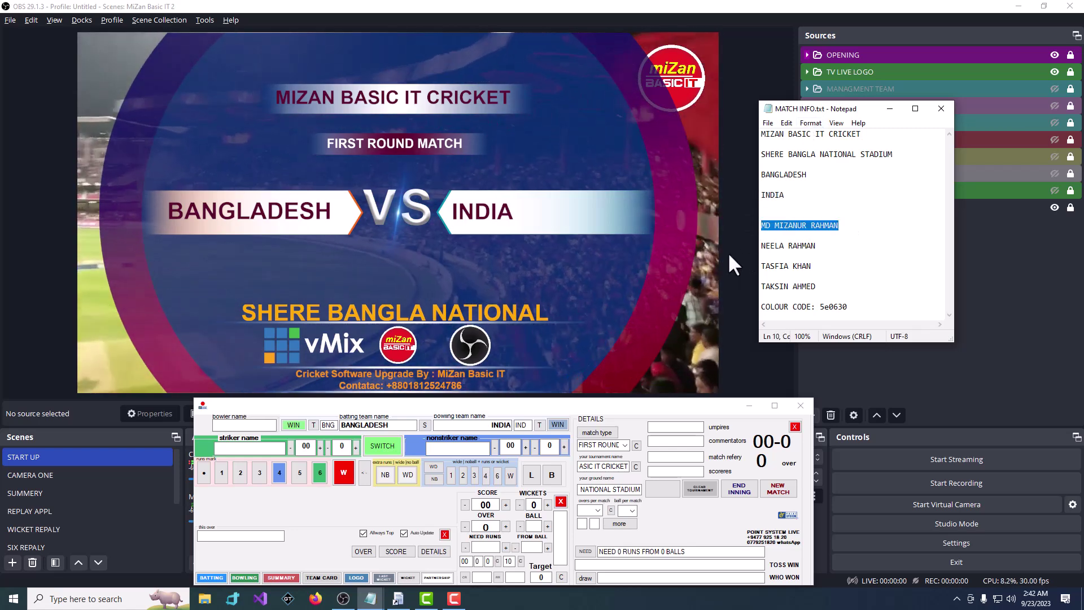
left_click(662, 428)
key("ctrl+v")
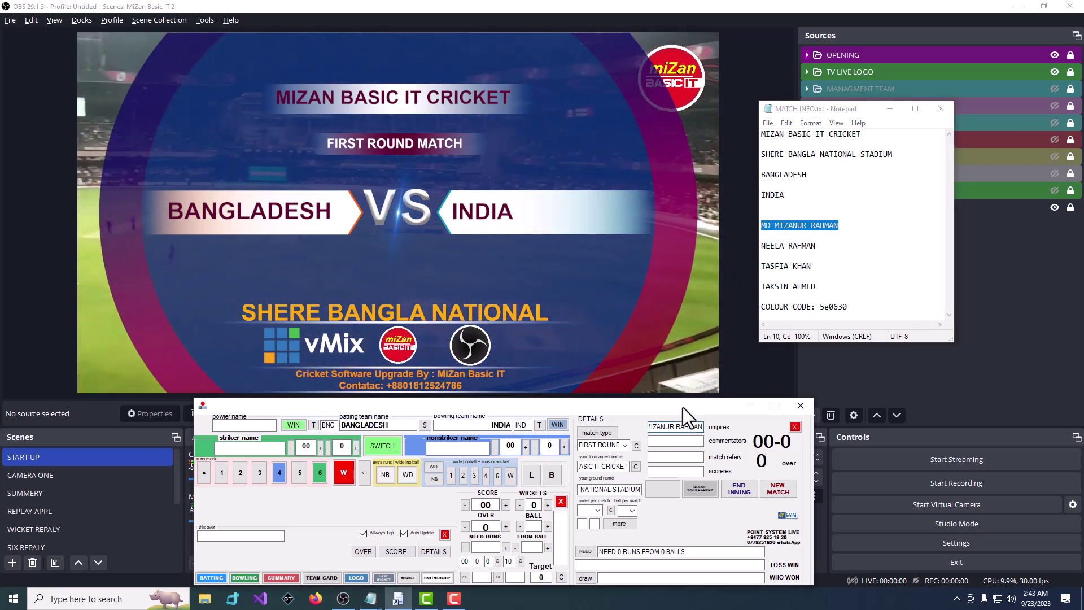
left_click_drag(831, 245, 750, 245)
key("ctrl+c")
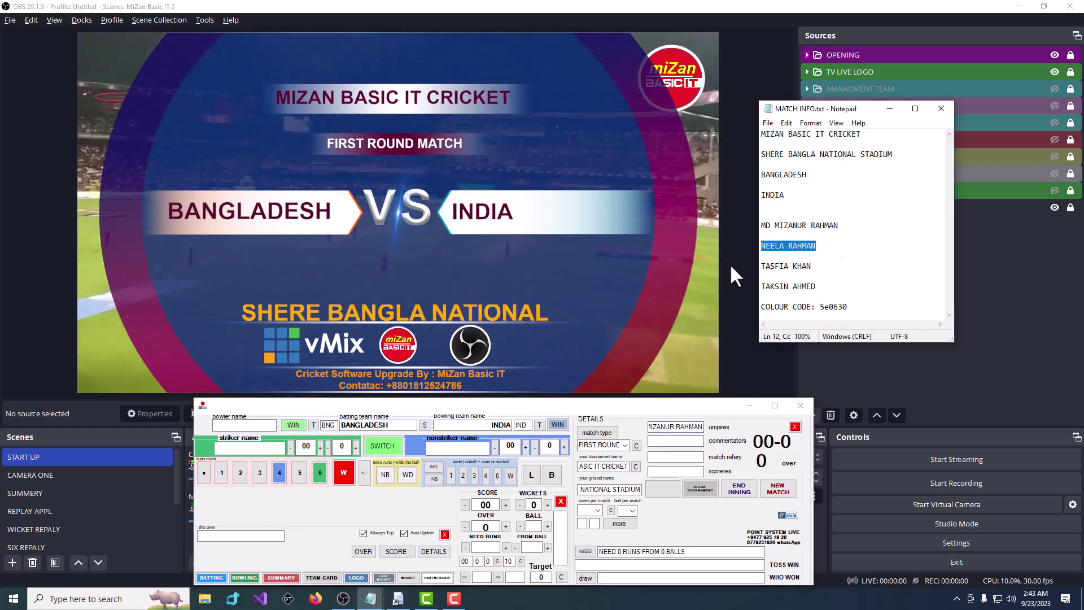
left_click(672, 440)
key("ctrl+v")
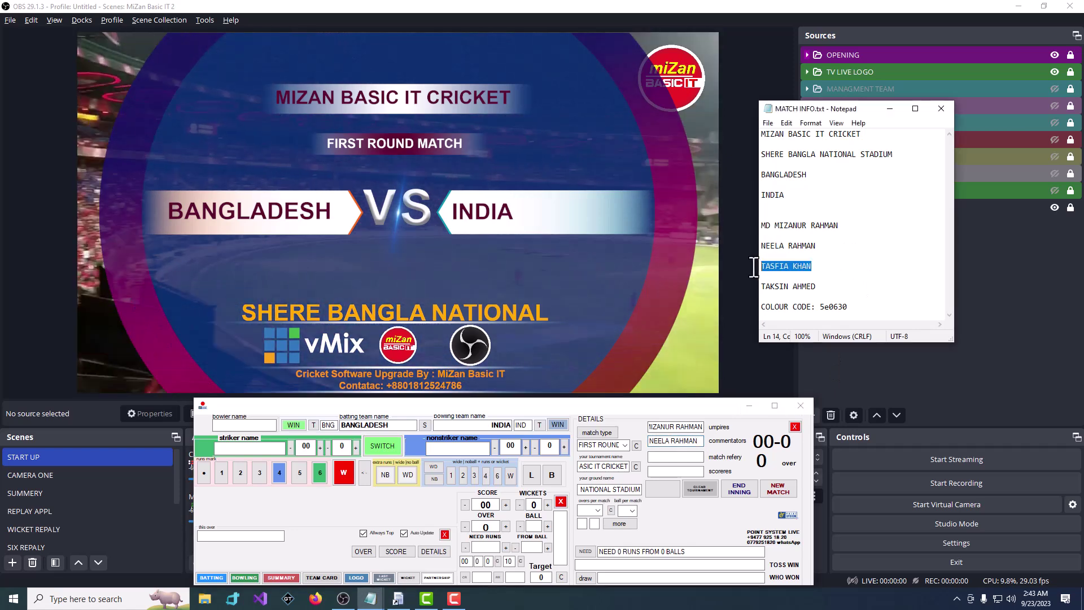
Step: Copy the last two official names from the match notes into the match referee and scorer details, and minimize the notes
left_click_drag(820, 266, 768, 255)
key("ctrl+c")
left_click(681, 457)
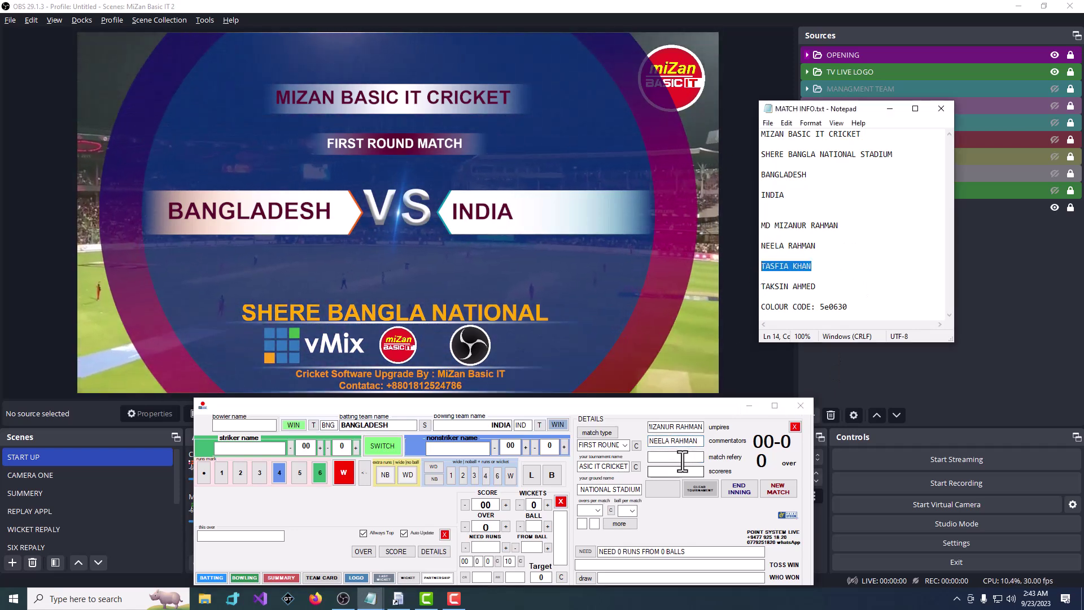
key("ctrl+v")
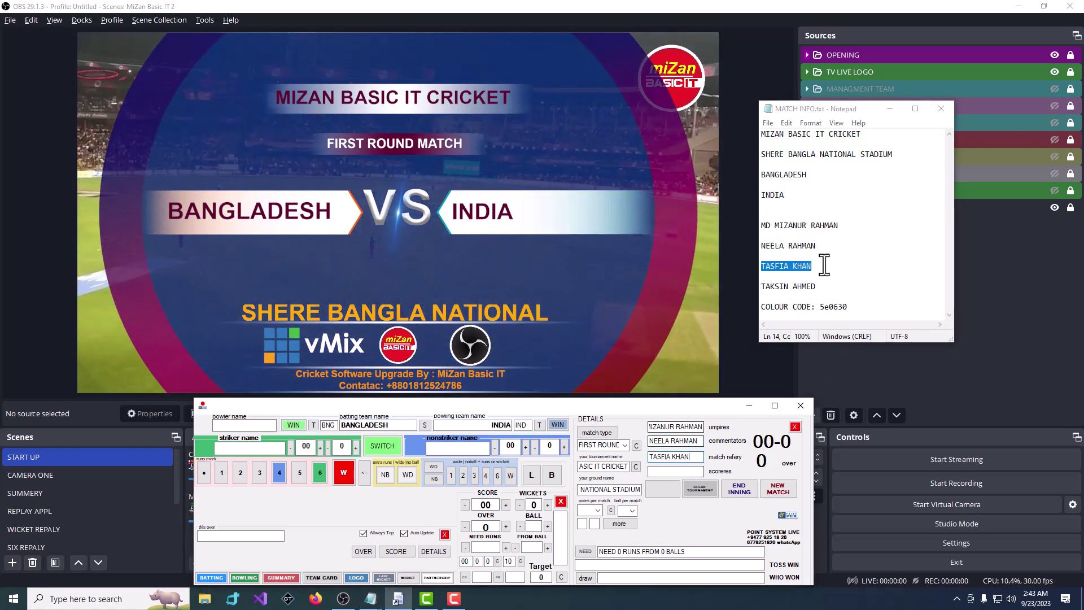
left_click_drag(817, 288, 761, 287)
key("ctrl+c")
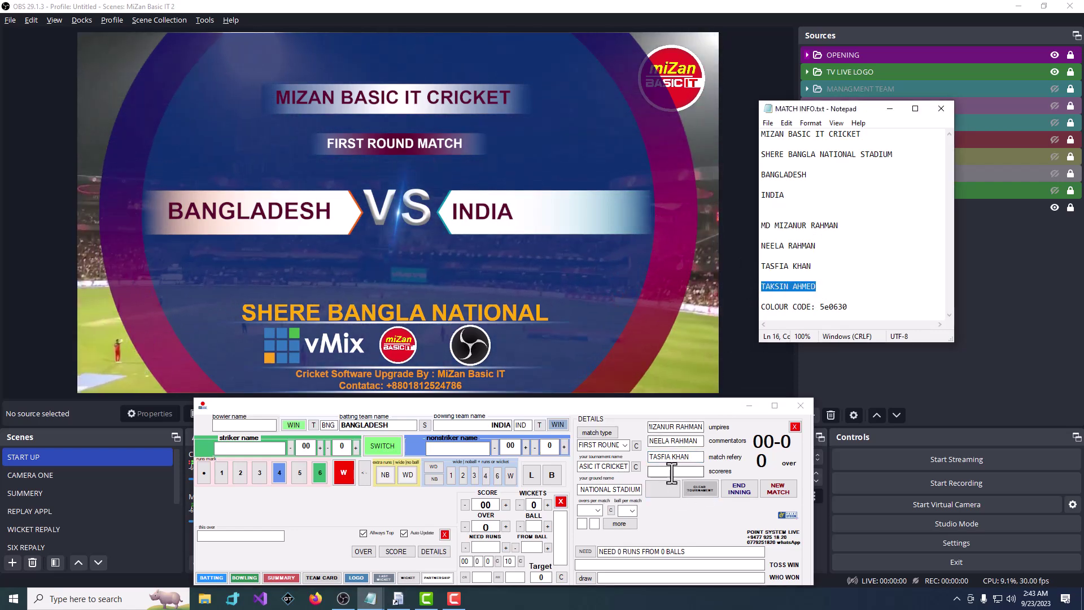
left_click(673, 471)
key("ctrl+v")
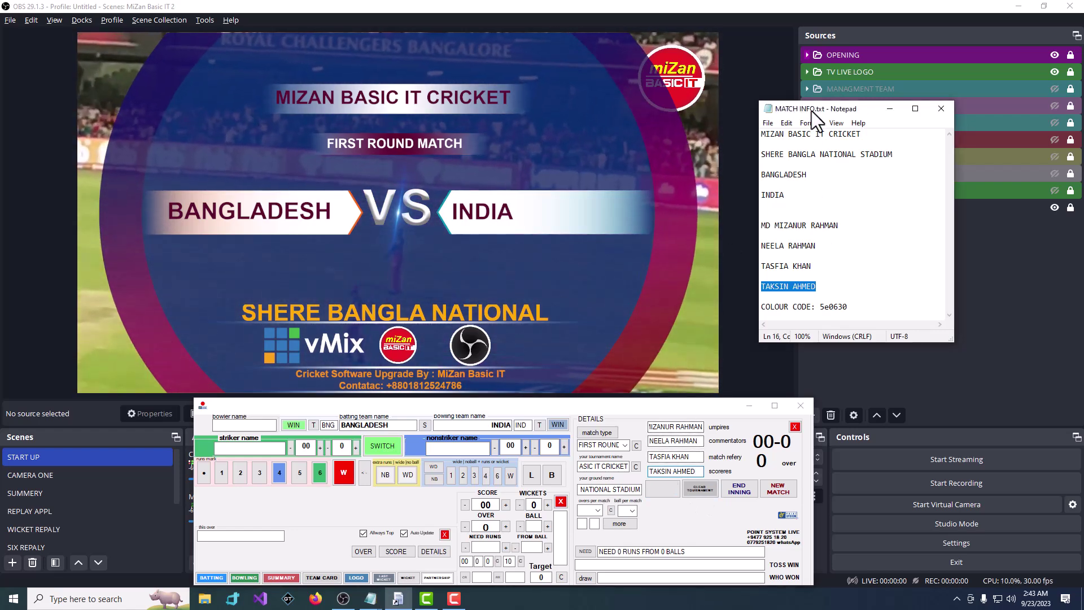
left_click(890, 108)
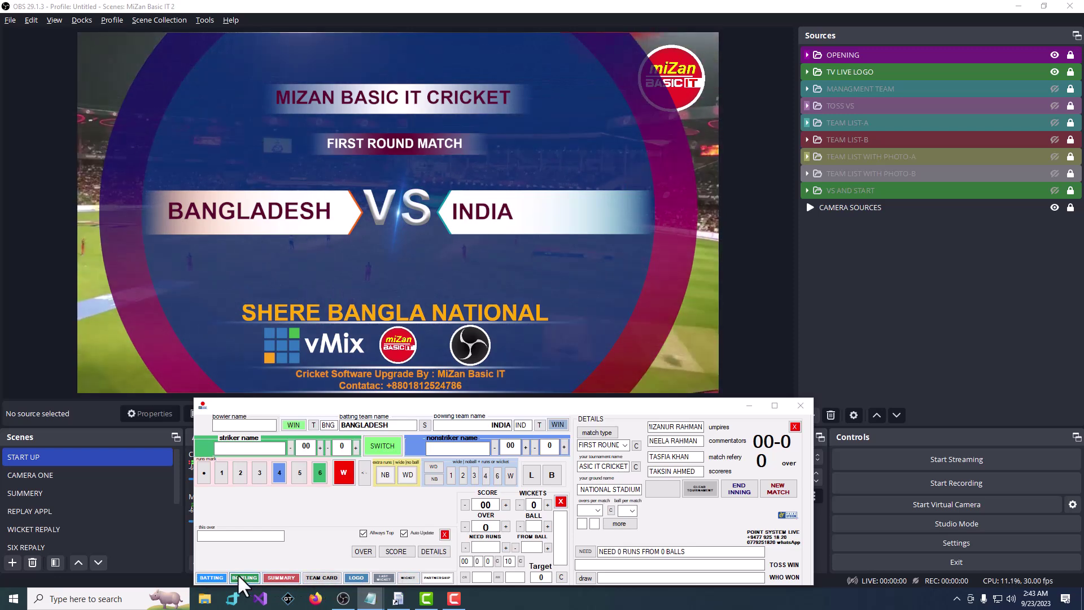
Step: Clear the existing team logos, and load and save Bangladesh Team Logo.png from the All Logo folder as the first team's logo
left_click(357, 575)
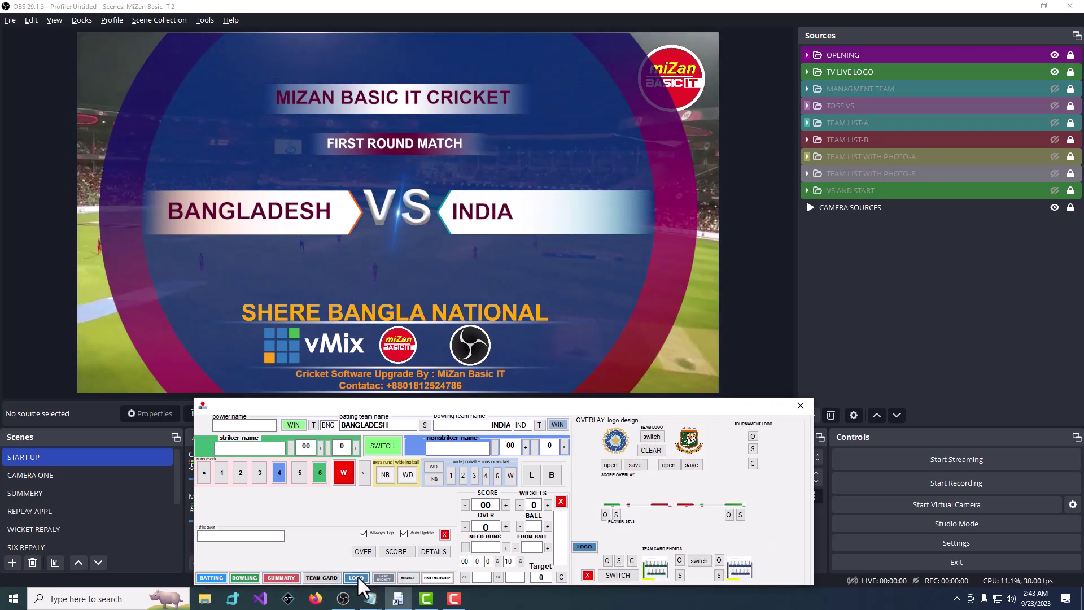
left_click(646, 452)
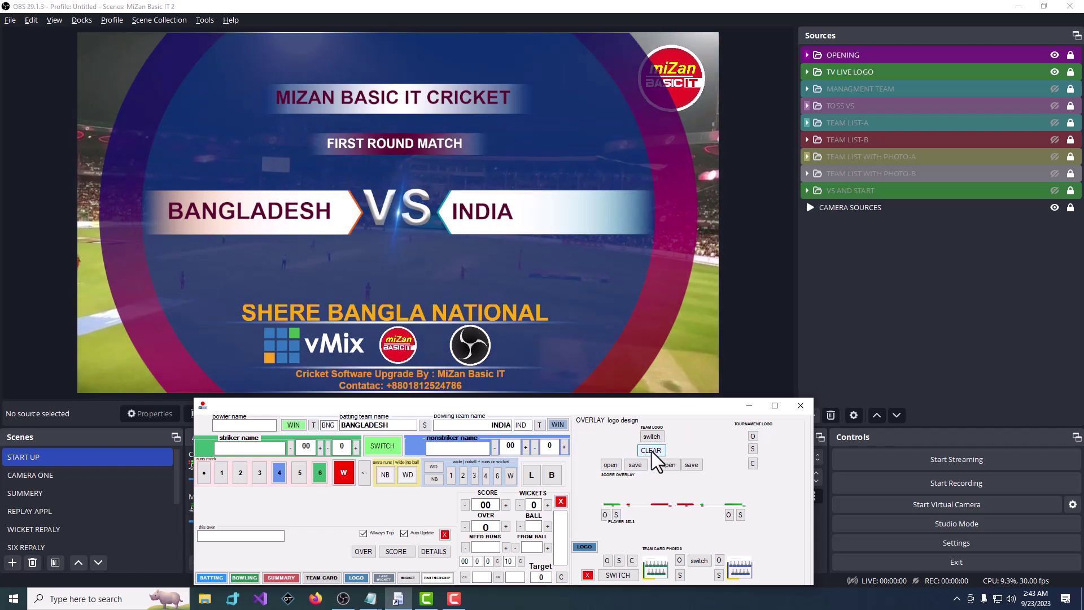
left_click(610, 465)
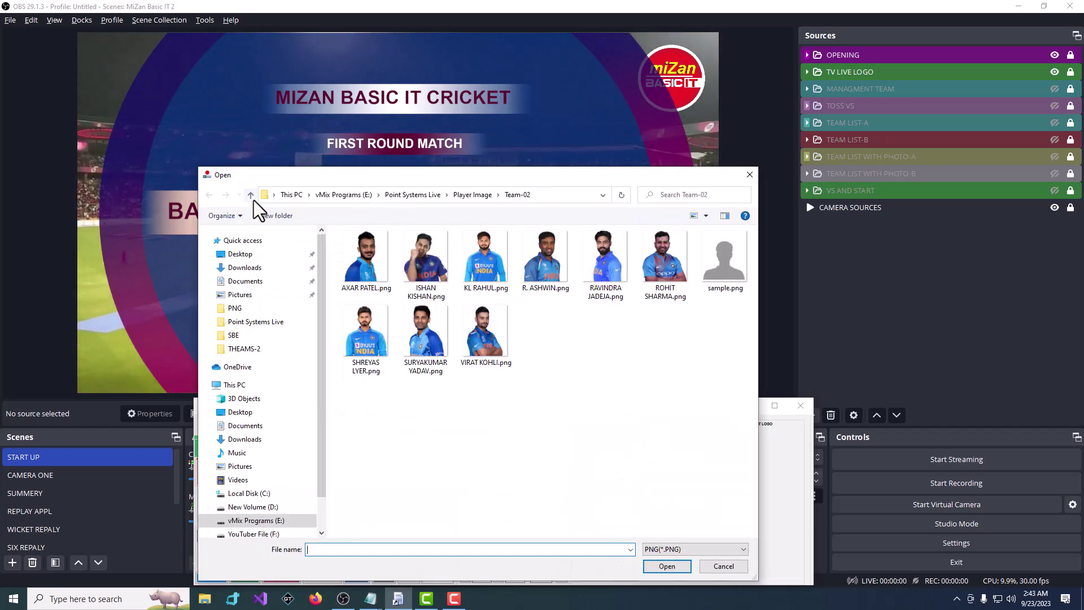
left_click(252, 198)
left_click(252, 198)
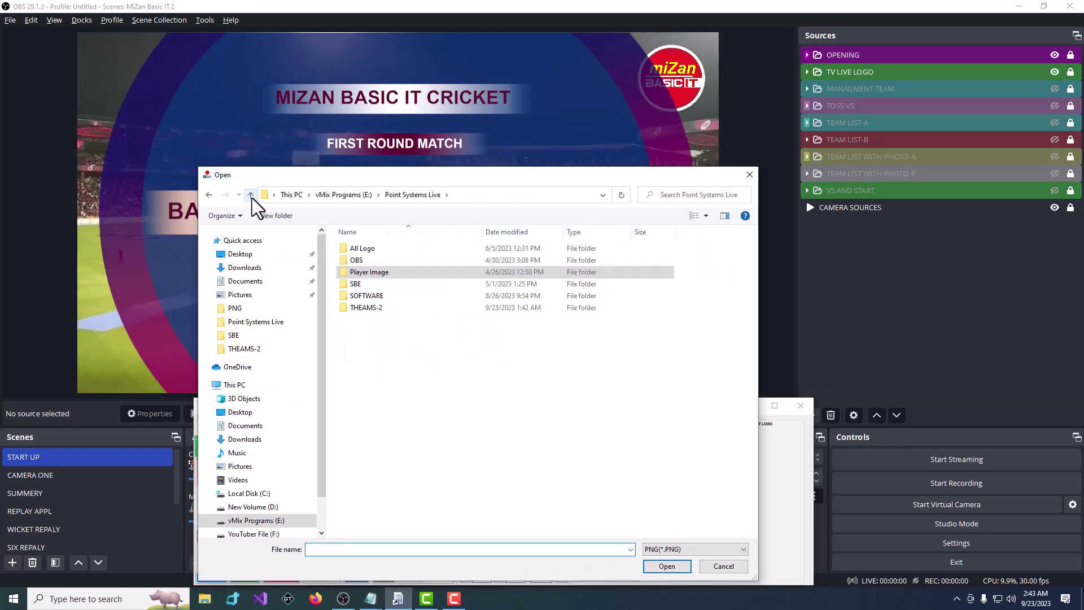
double_click(388, 249)
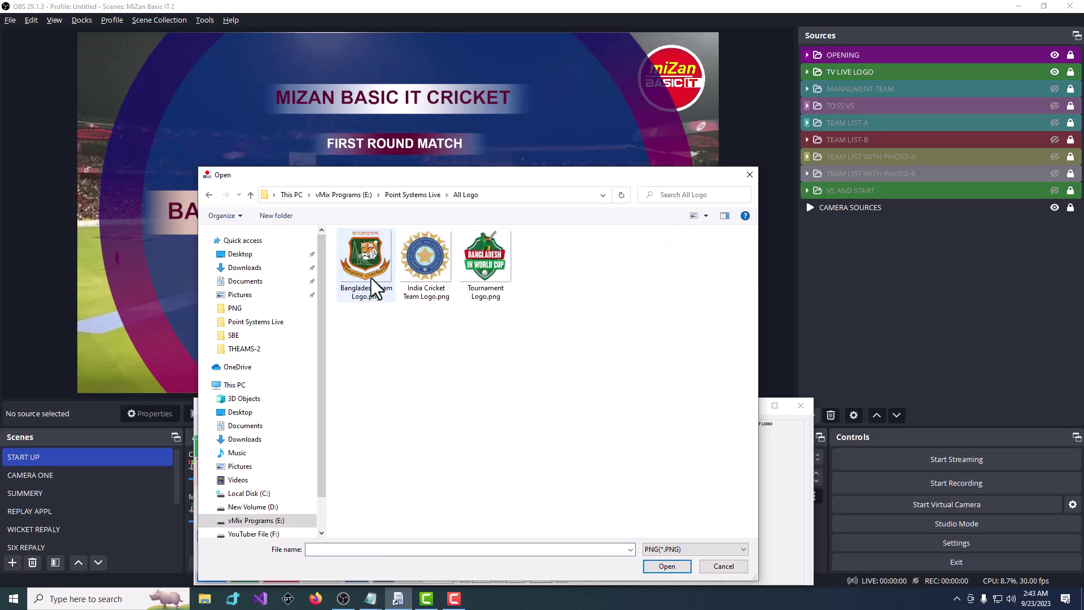
left_click(369, 268)
left_click(665, 566)
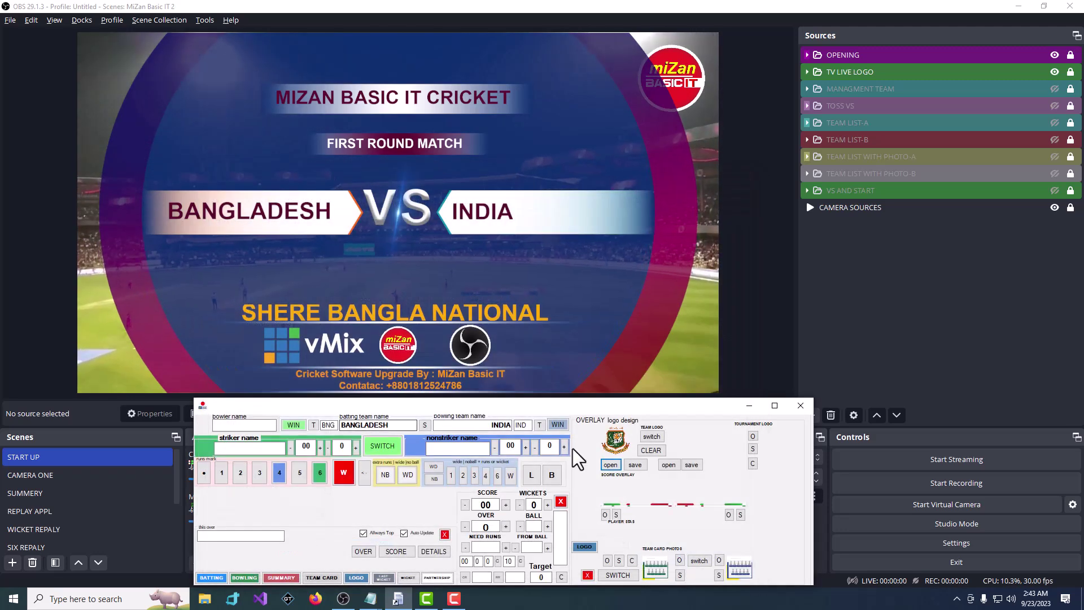
left_click(634, 465)
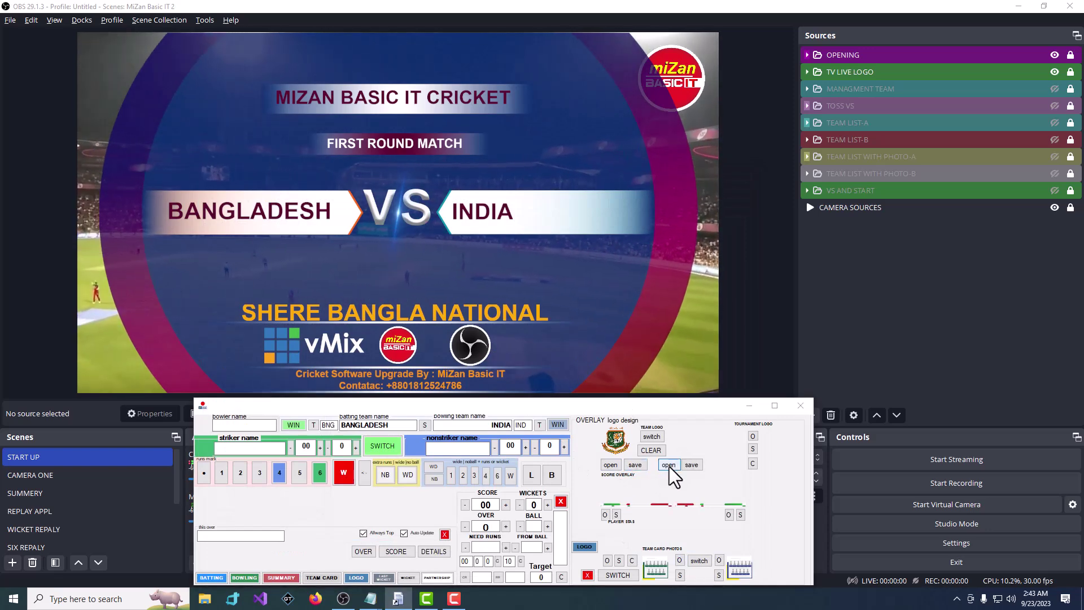
Step: Load India Cricket Team Logo.png as the second team's logo and save it
left_click(668, 465)
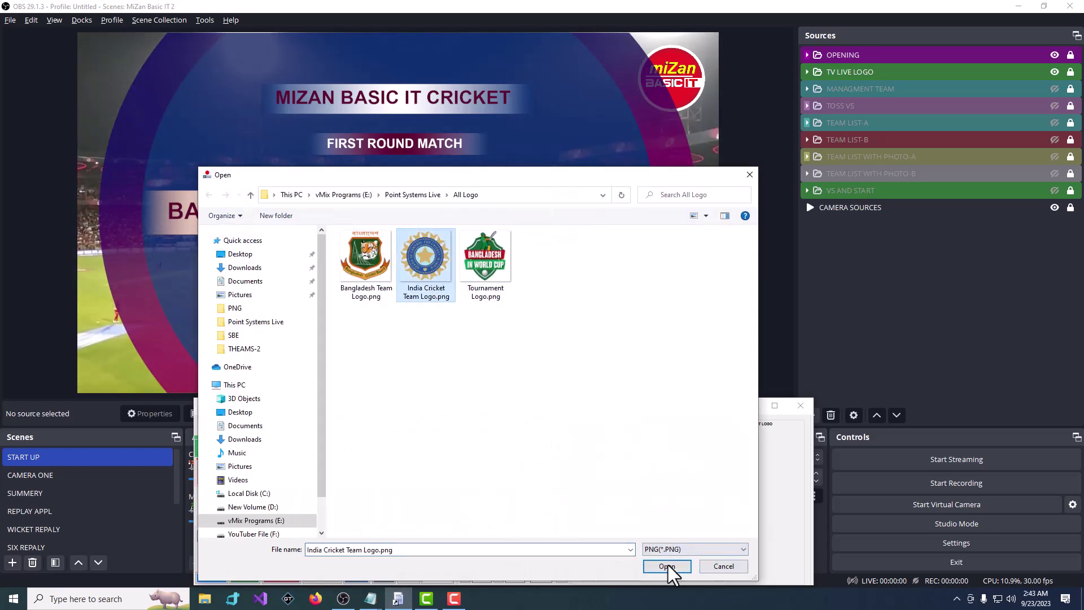
left_click(671, 563)
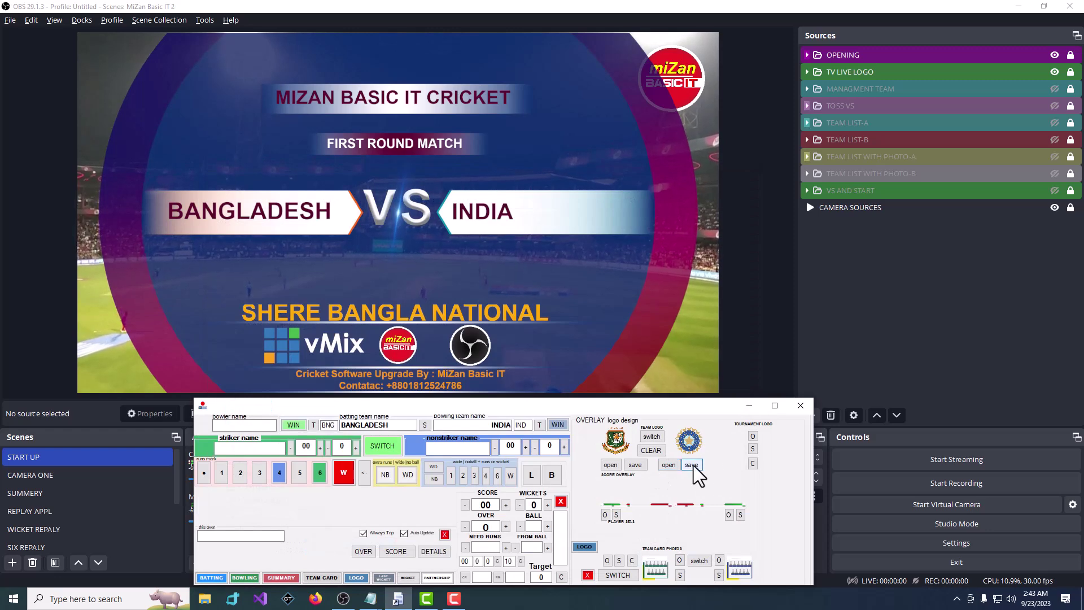
Step: Load Tournament Logo.png from the All Logo folder as the tournament logo and save it
left_click(752, 437)
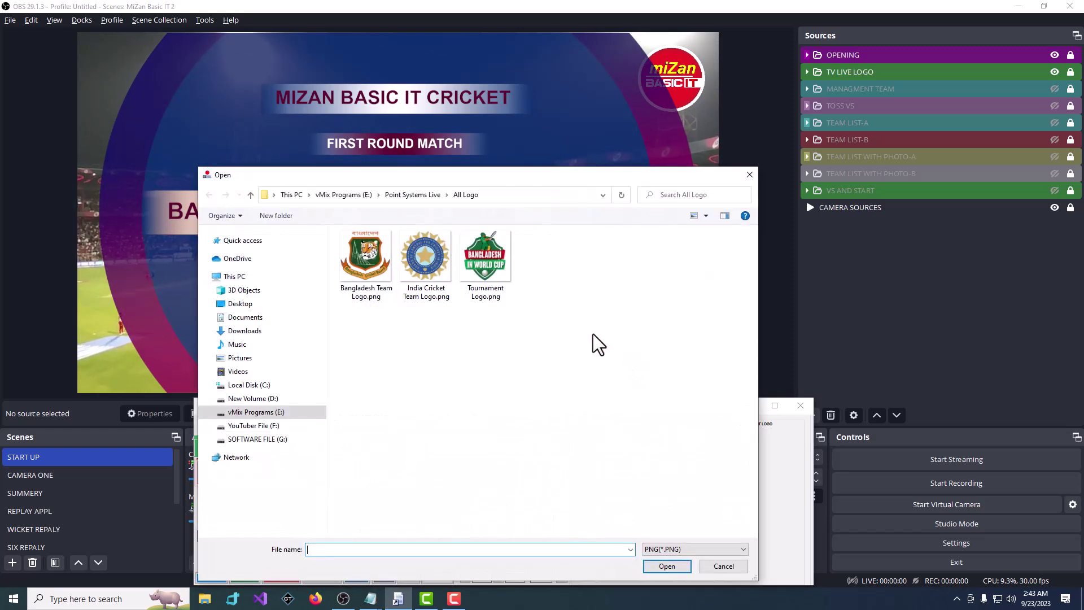
left_click(502, 278)
left_click(666, 566)
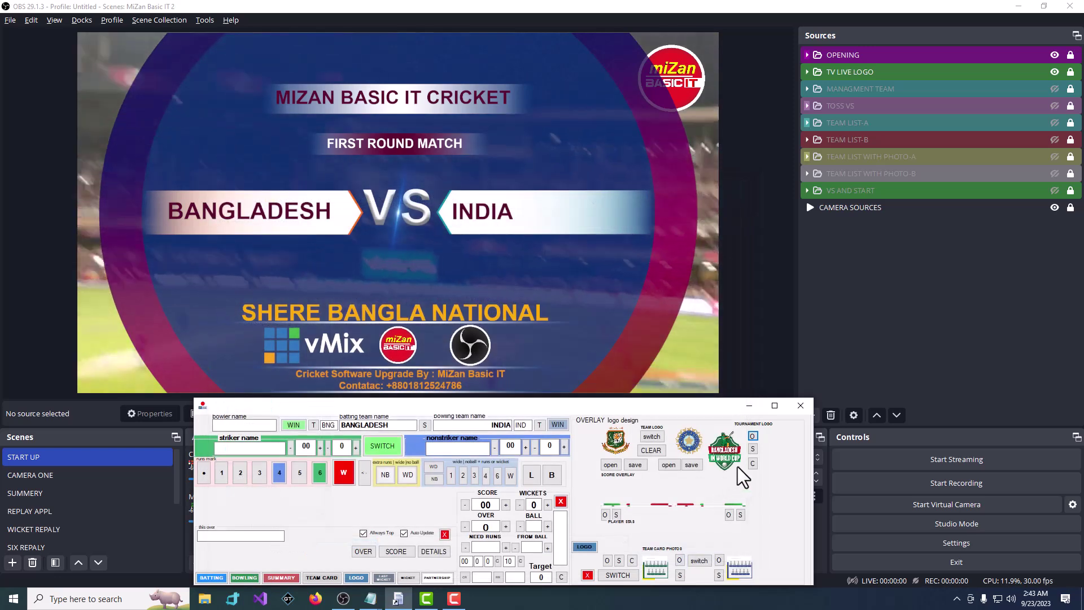
left_click(753, 449)
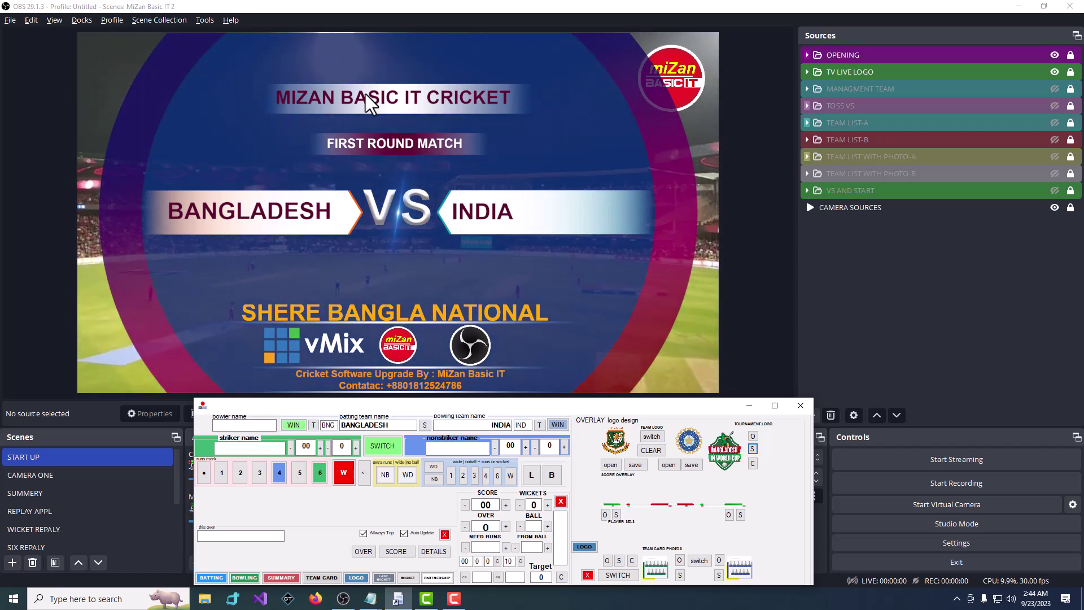
Step: Hide the OPENING source group, show MANAGMENT TEAM instead, and inspect the sponsor sources inside that group
left_click(1054, 56)
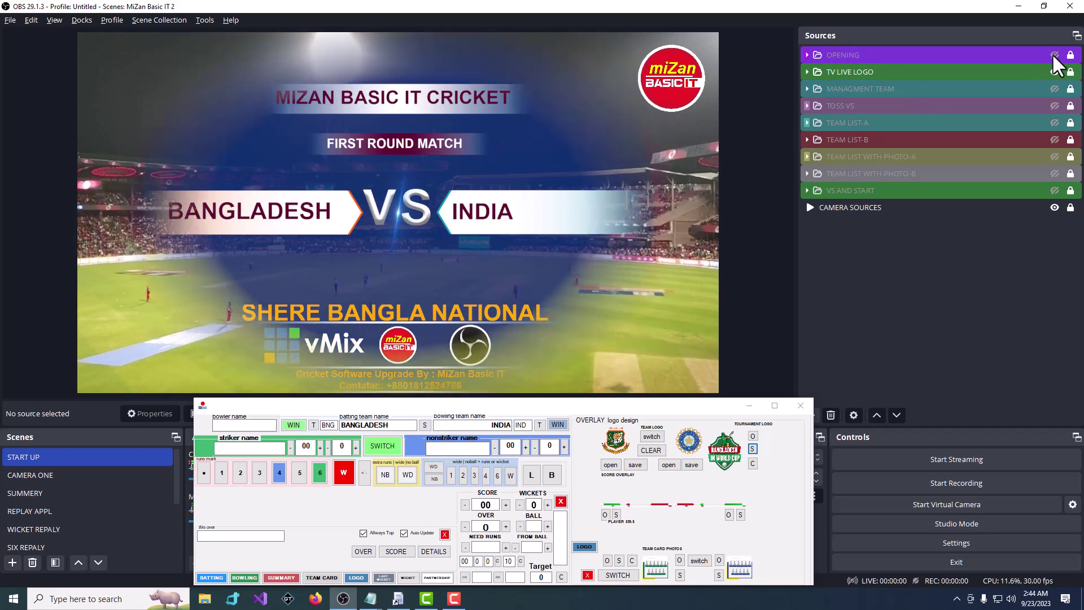
left_click(1054, 88)
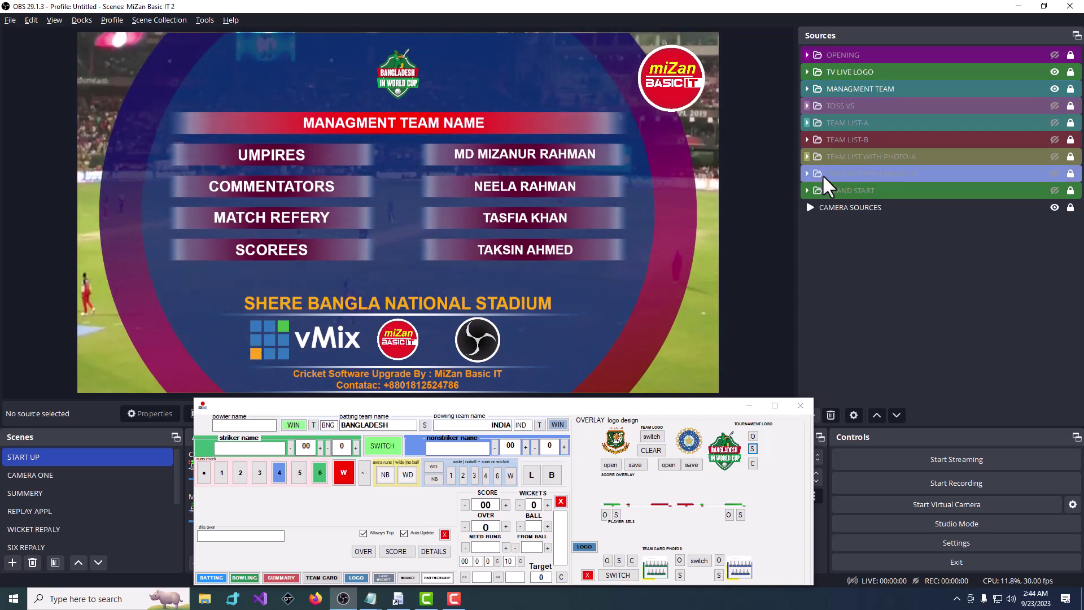
left_click(803, 89)
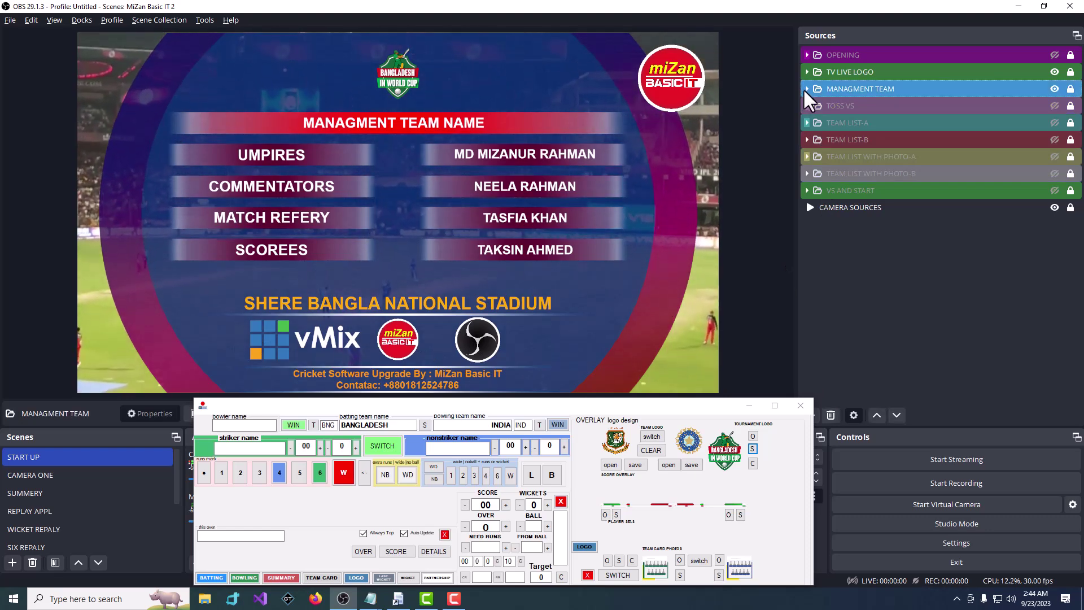
left_click(806, 88)
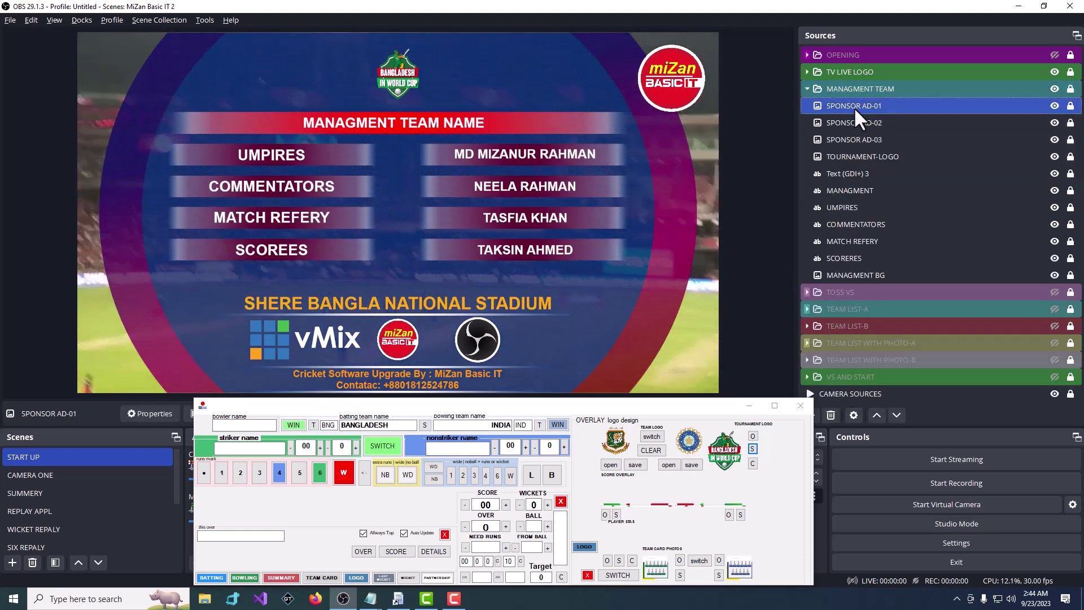
left_click(854, 139)
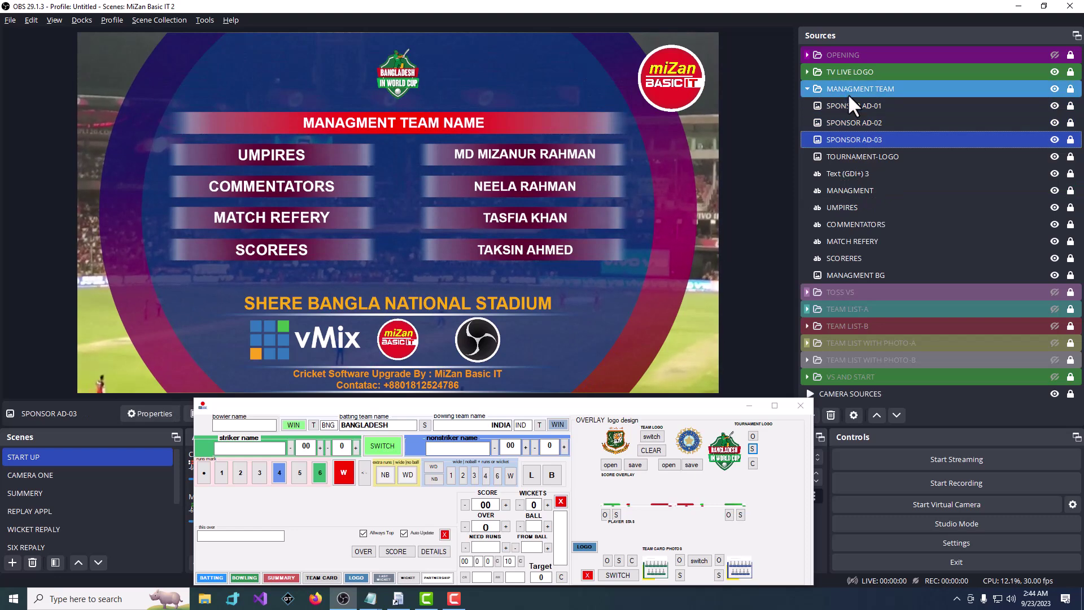
left_click(805, 87)
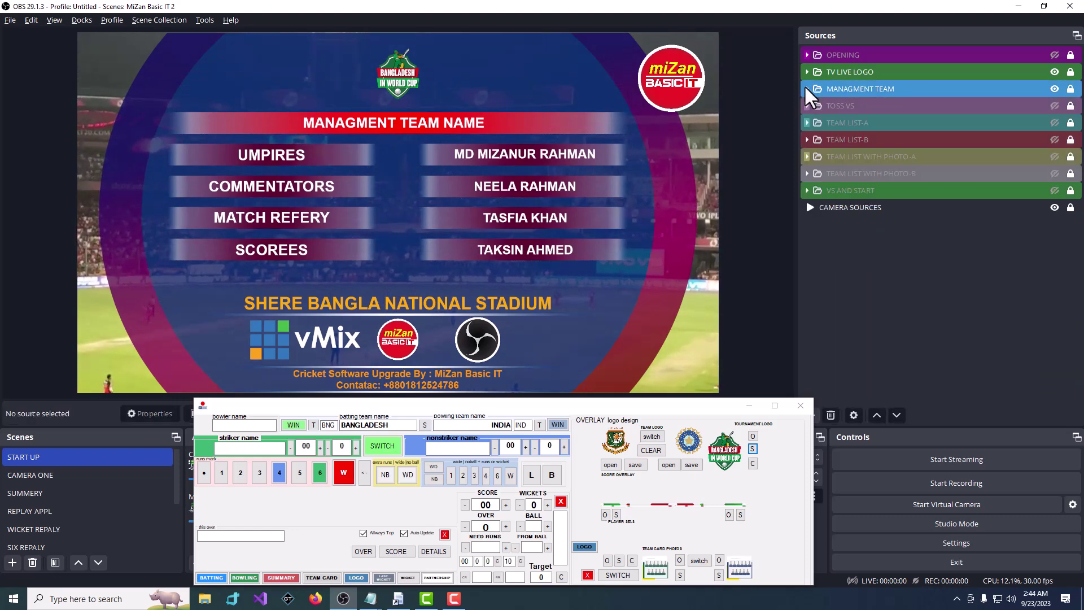
Step: Hide the MANAGMENT TEAM source group and show the TOSS VS group
left_click(1054, 89)
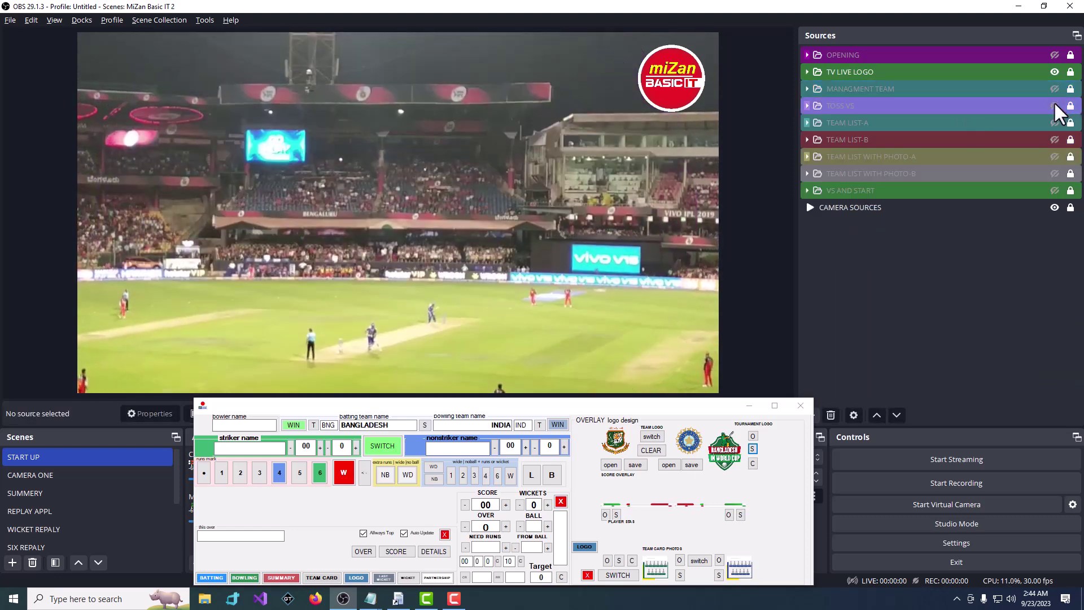
left_click(1054, 106)
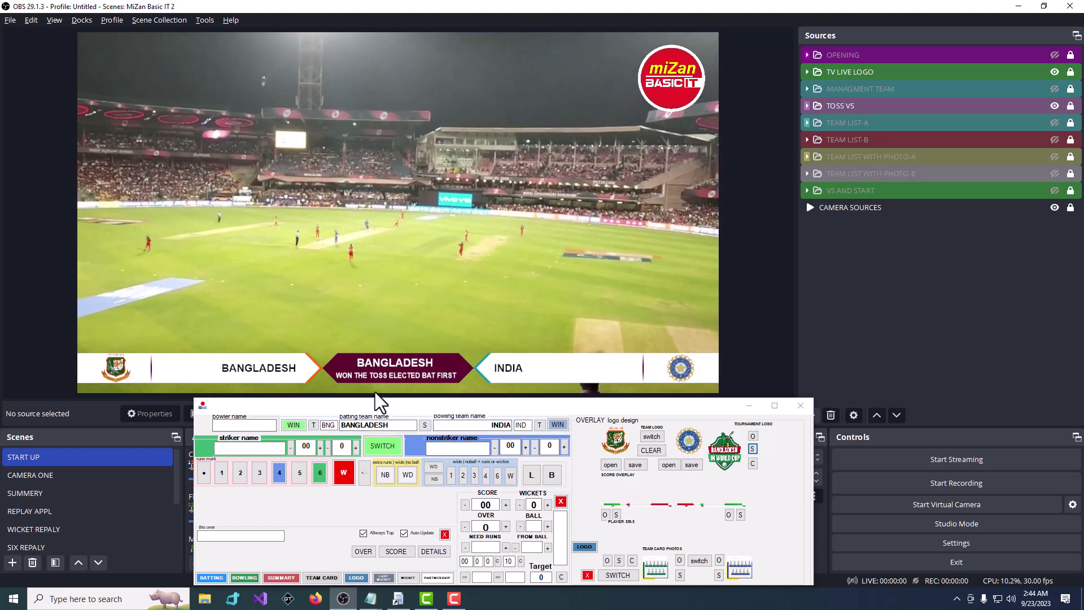
Step: Try out the batting and bowling team swap on the toss graphic, with India batting and set as toss winner
left_click(425, 425)
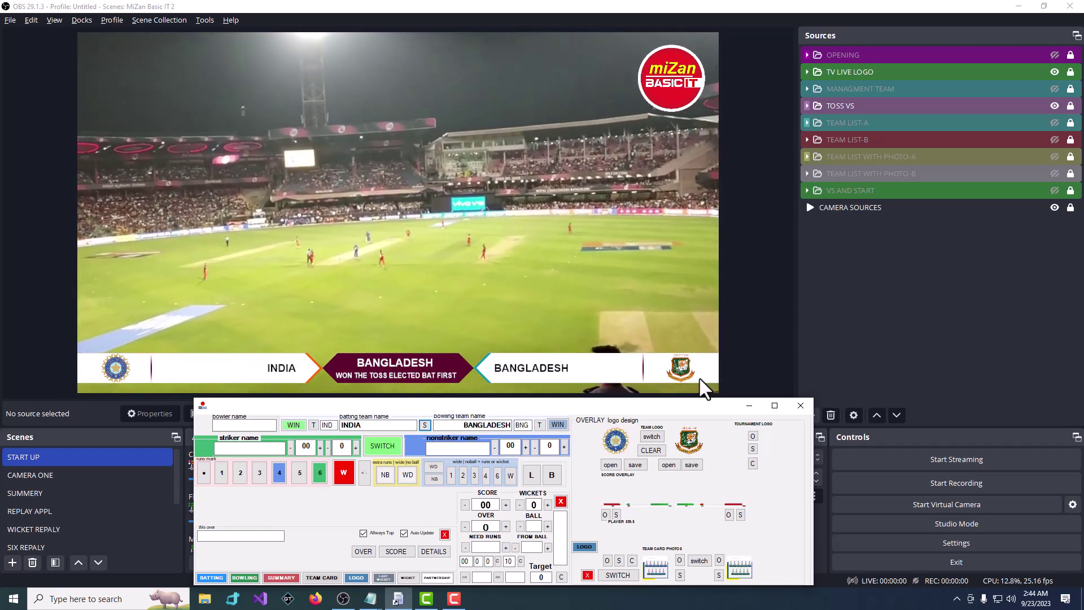
left_click(424, 426)
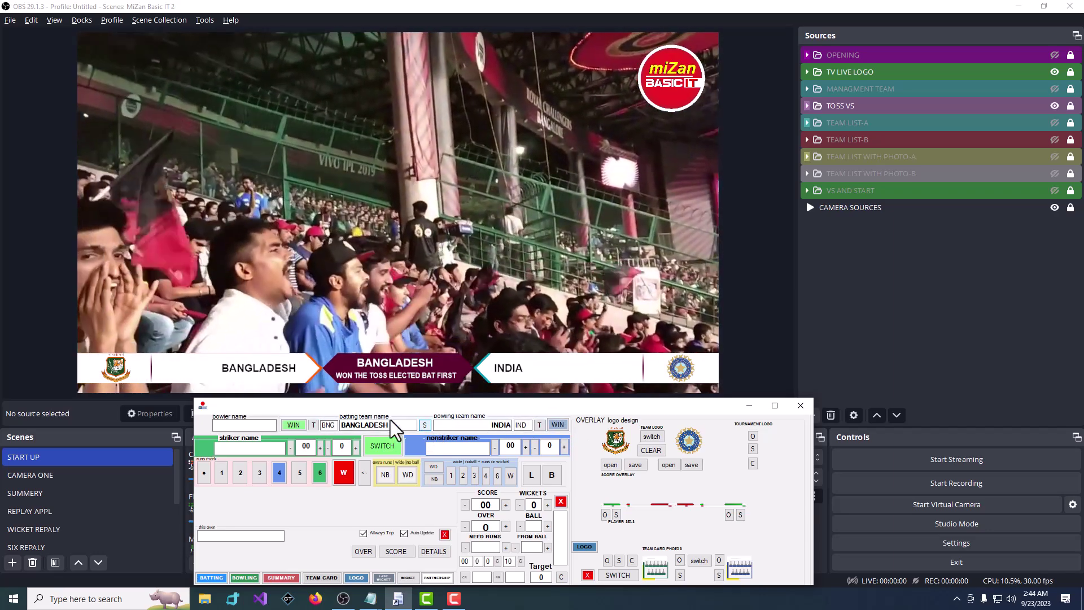
left_click(424, 425)
left_click(313, 424)
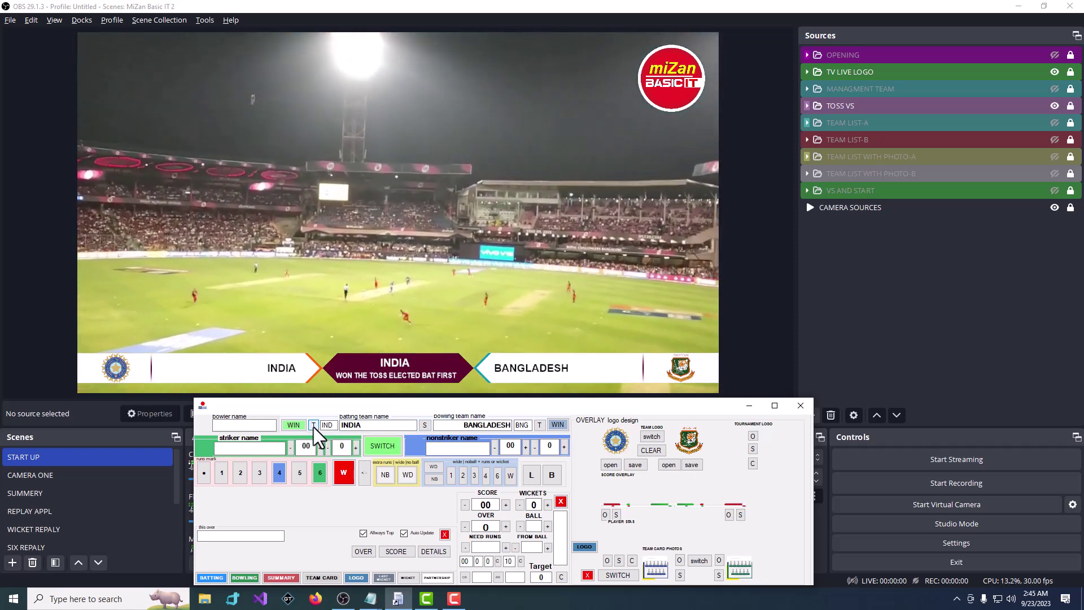
left_click(313, 426)
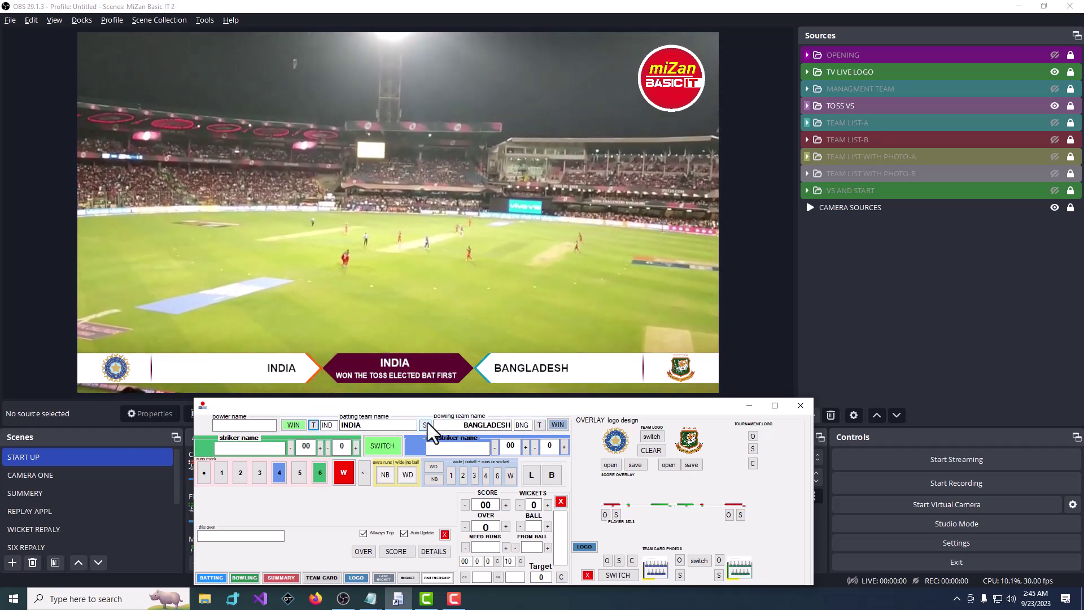
Step: Swap the teams back so Bangladesh is the batting team, and set Bangladesh as the toss winner
left_click(425, 425)
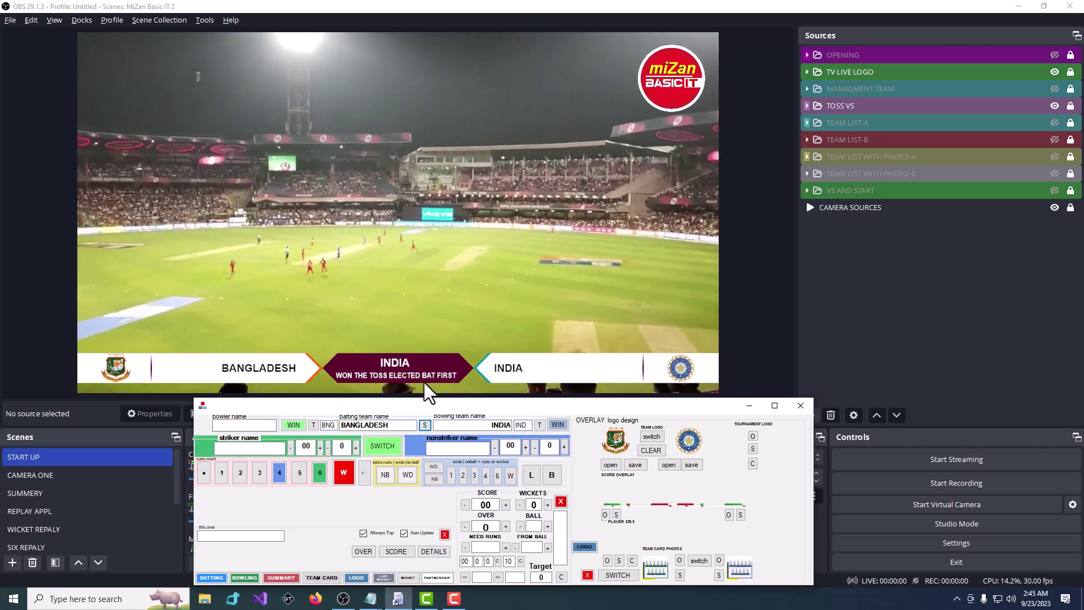
left_click(313, 425)
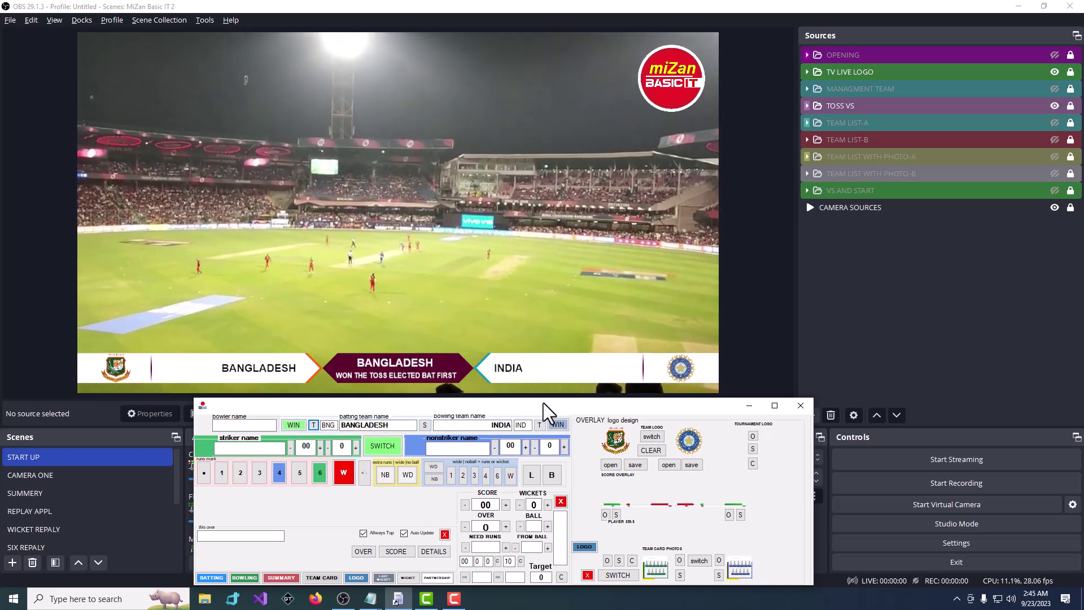
Step: Show the team card with both player lists in the scoring software, and bring up the player name notes
left_click_drag(541, 408, 534, 402)
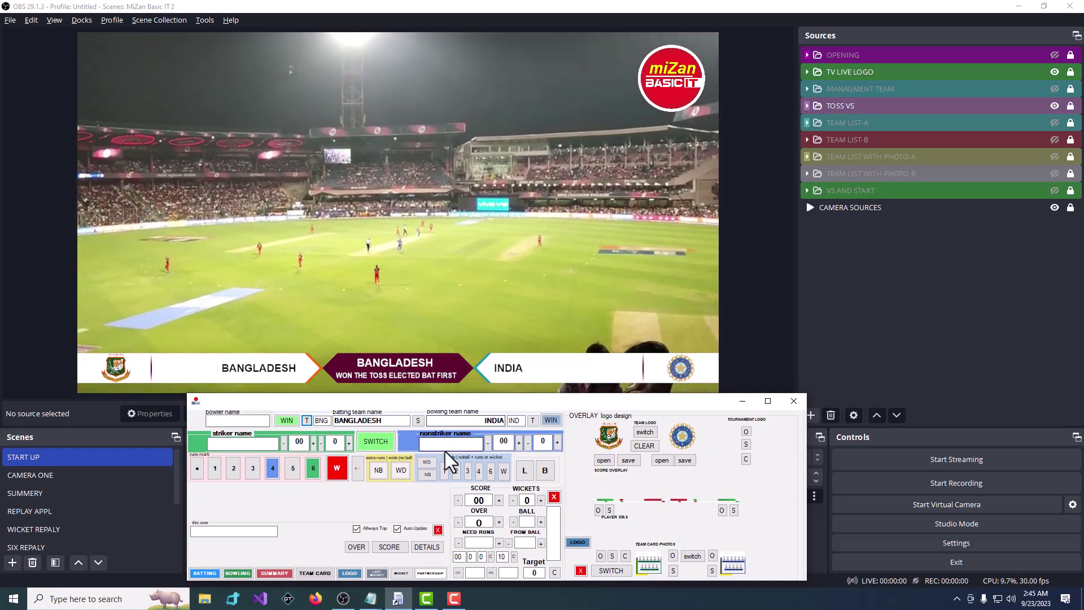
left_click(316, 573)
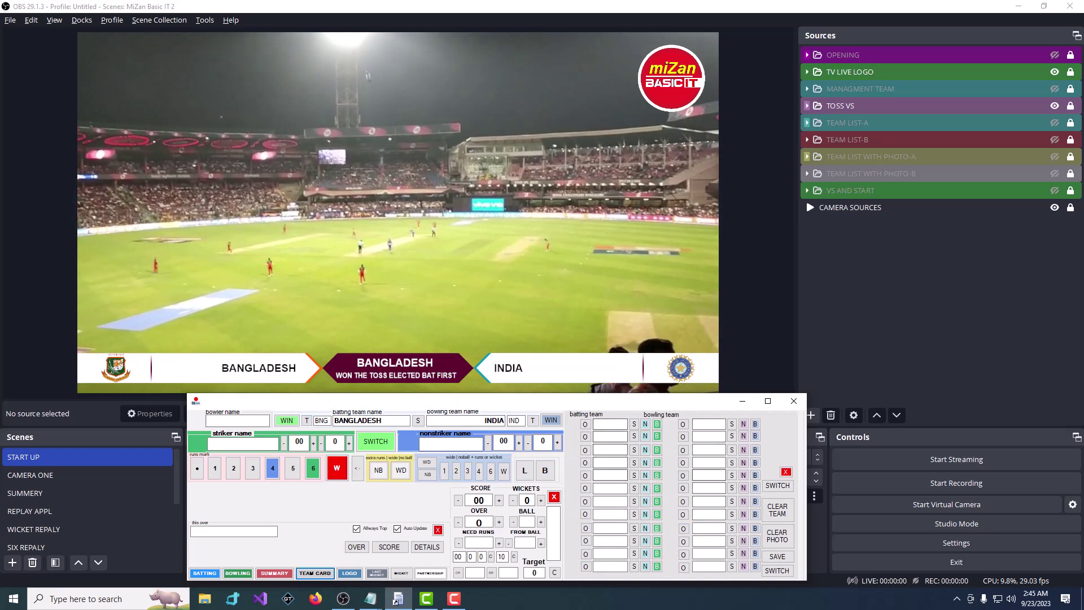
left_click(371, 599)
left_click_drag(809, 82, 1047, 107)
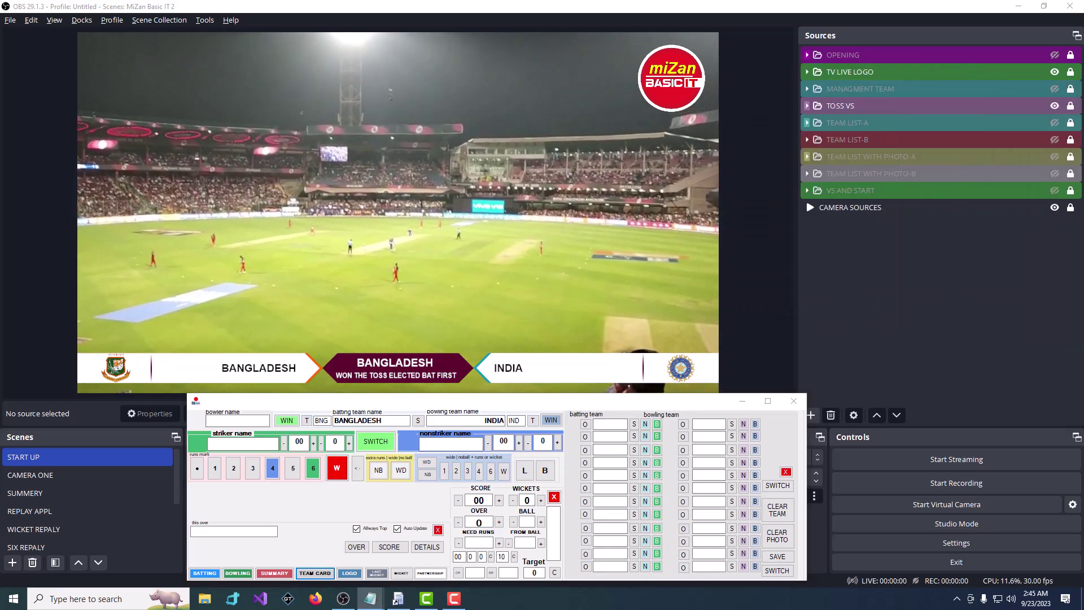
left_click_drag(1040, 200, 662, 90)
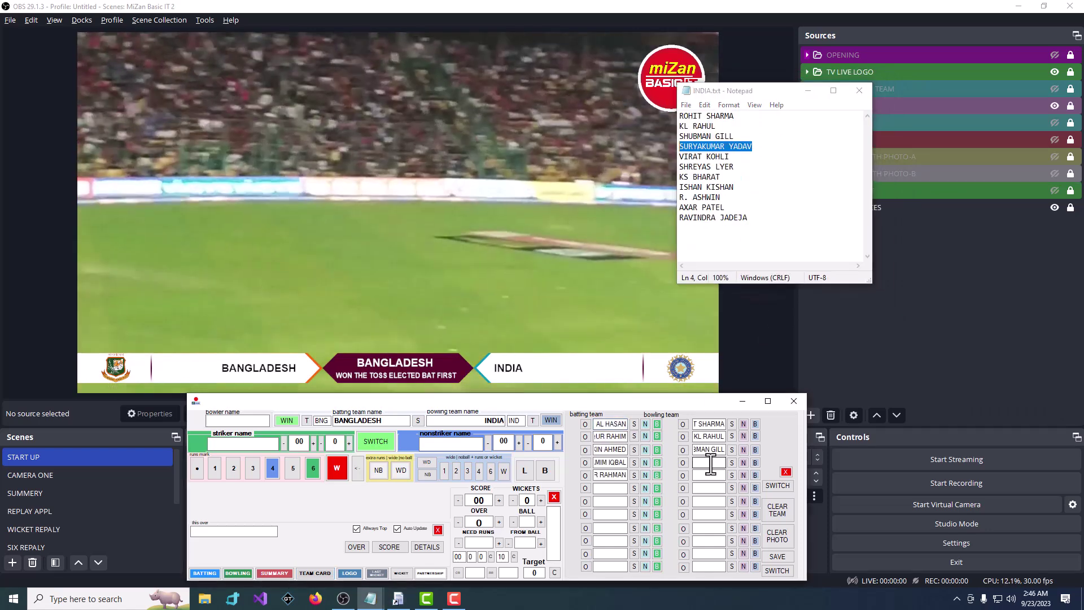
Step: Enter SURYAKUMAR YADAV from INDIA.txt as the fourth bowling team player, and minimize the notes
left_click(710, 463)
type("SURYAKUMAR YADAV")
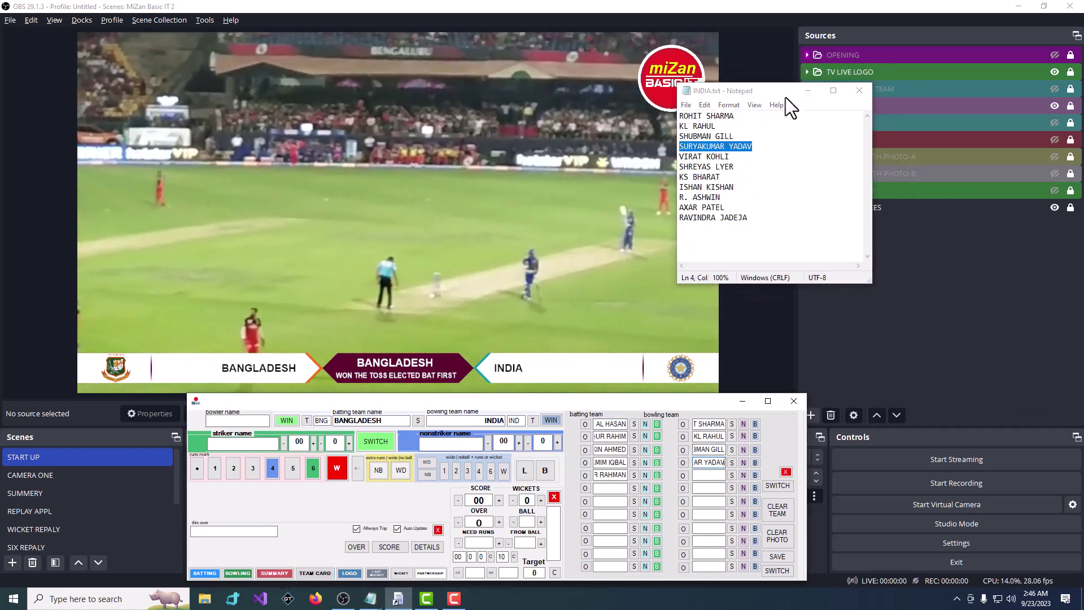
left_click(808, 91)
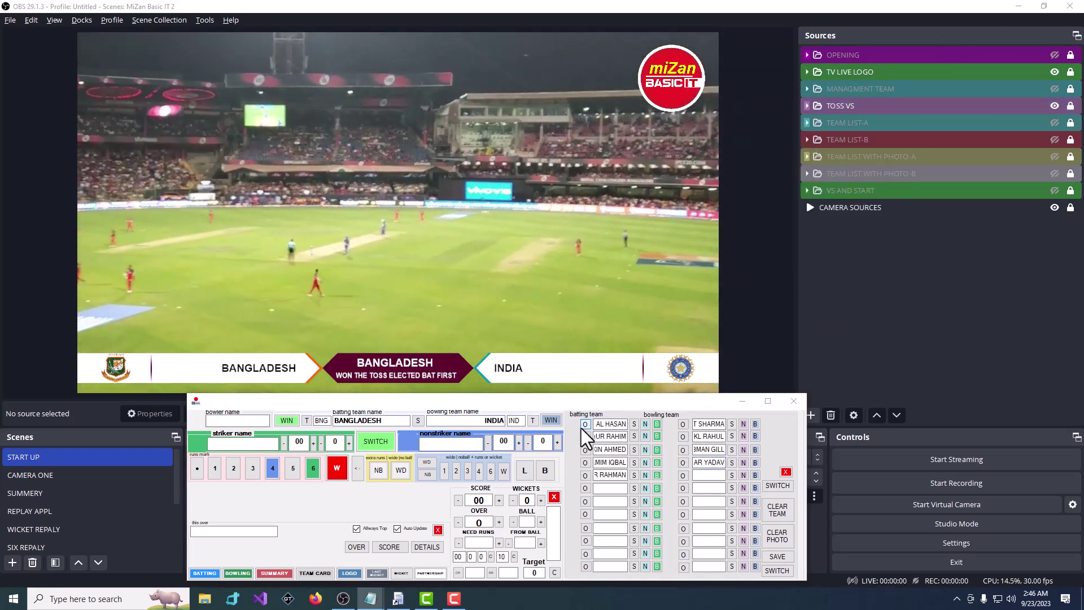
Step: Load SHAKIB AL HASAN.png from the Player Image Team-01 folder as the first batting team player's photo
left_click(584, 425)
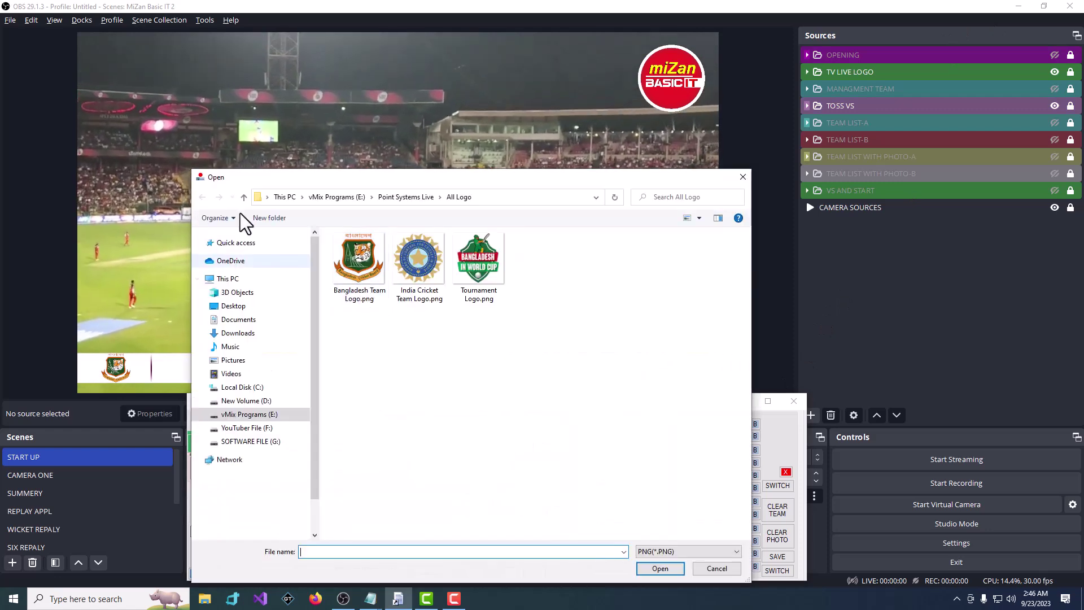
left_click(244, 196)
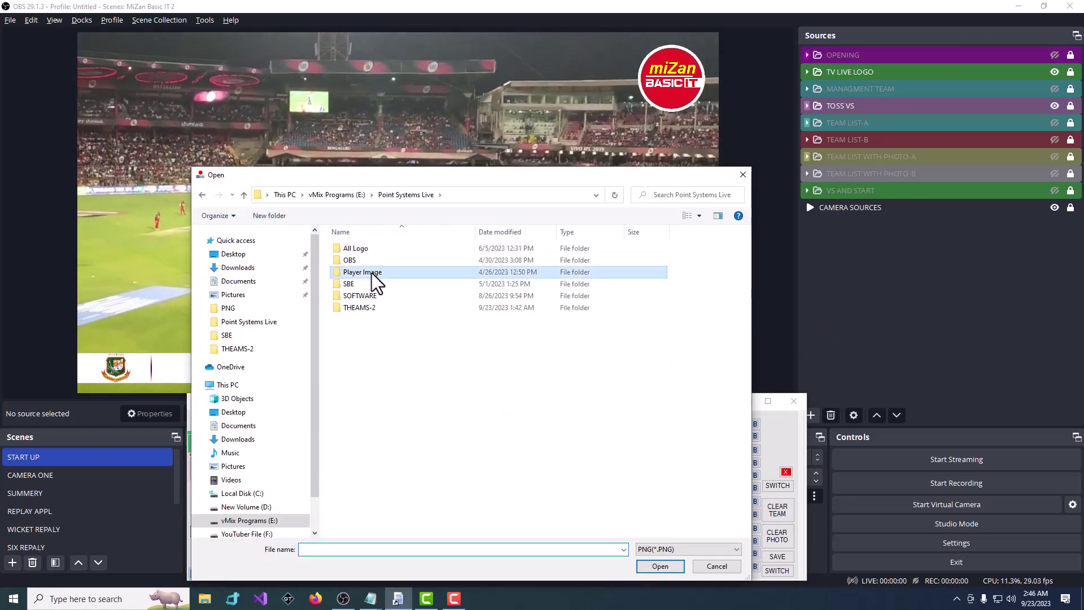
double_click(371, 273)
double_click(355, 246)
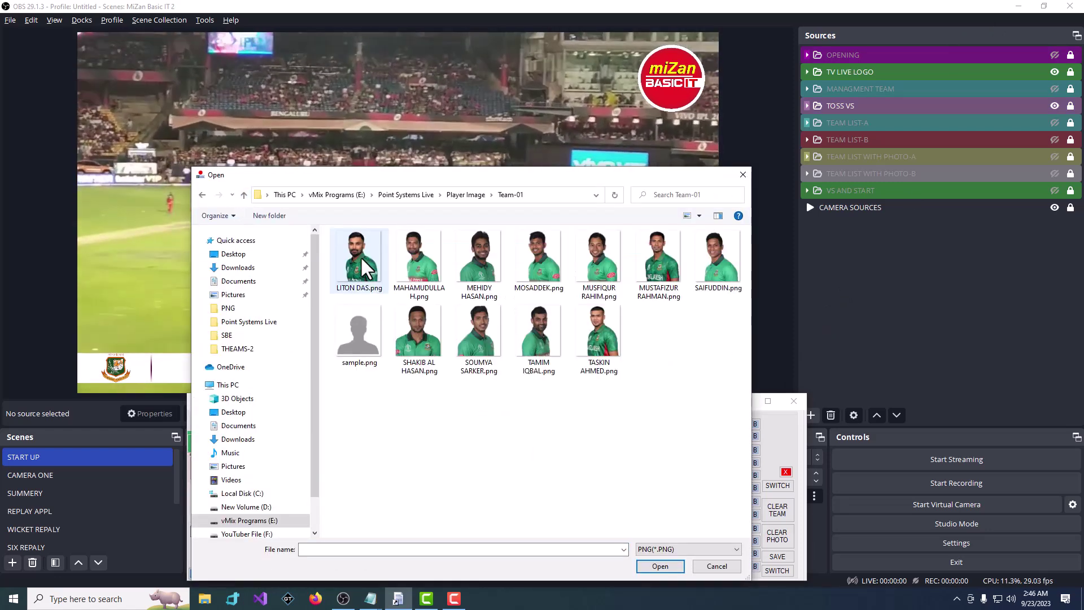
left_click(432, 341)
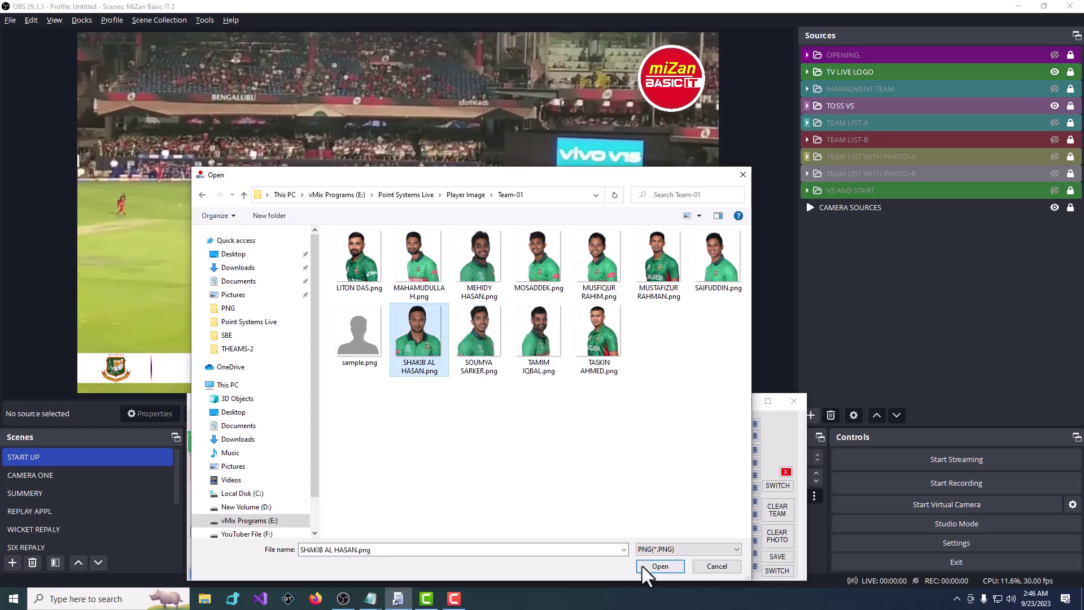
left_click(659, 566)
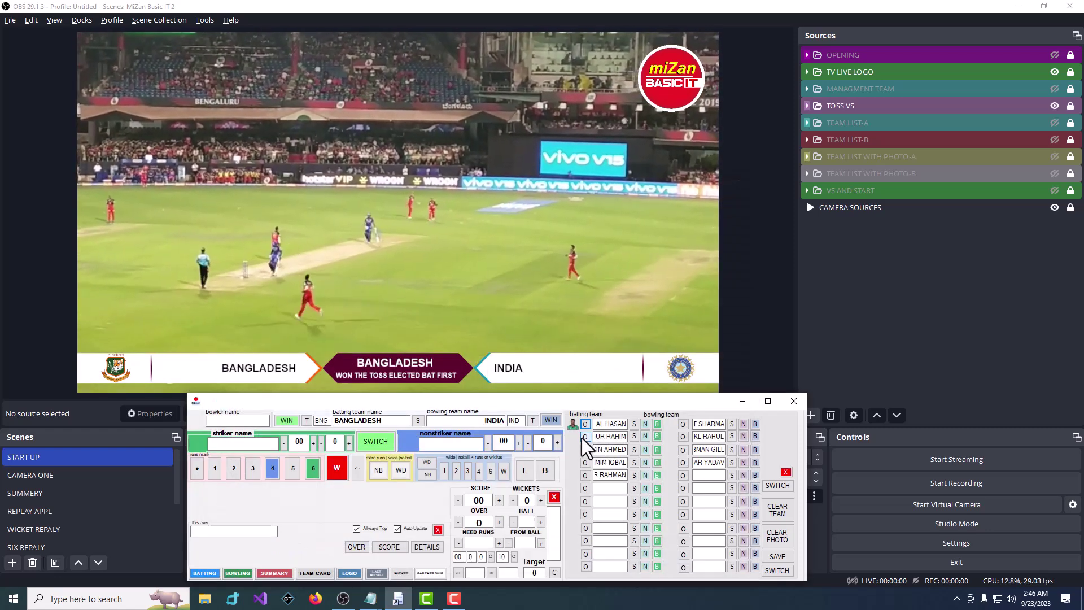
Step: Load MUSFIQUR RAHIM.png from the Team-01 folder as the second batting team player's photo
left_click(583, 438)
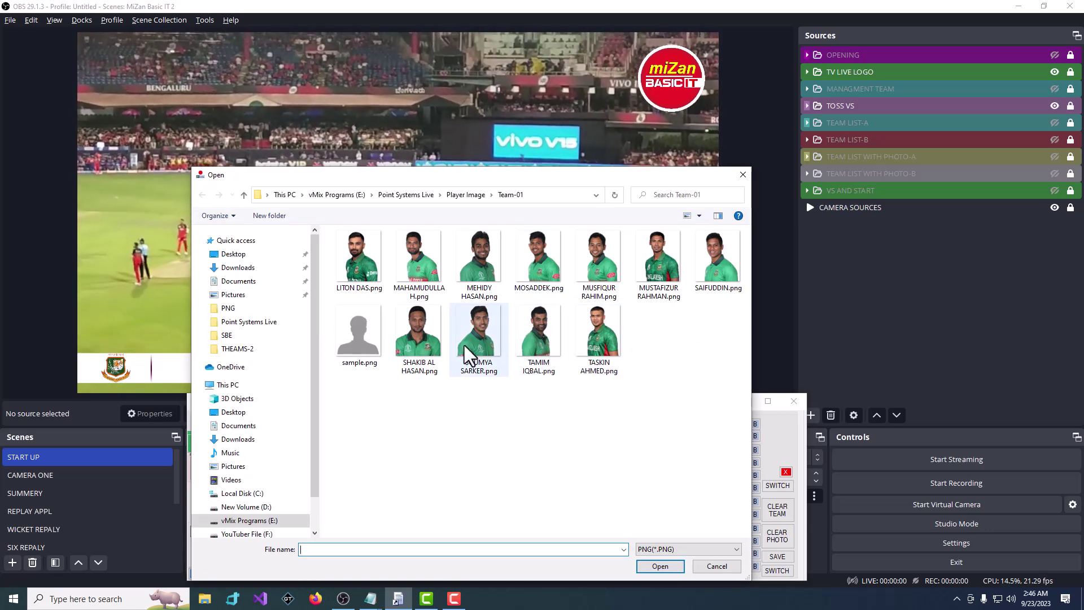
left_click(588, 264)
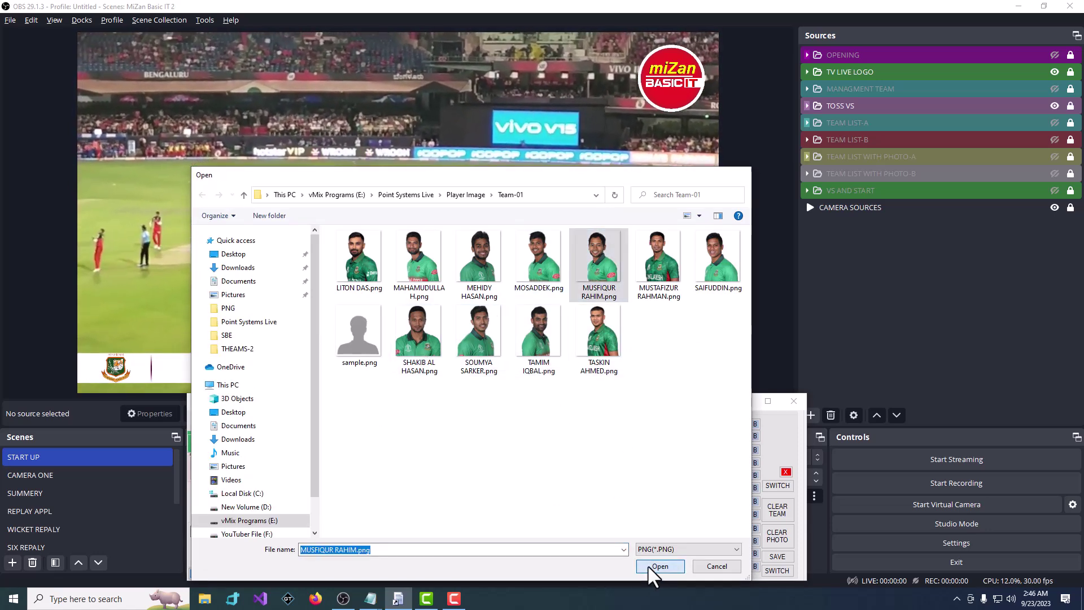
left_click(649, 567)
Step: Load ROHIT SHARMA.png from the Player Image Team-02 folder as the first bowling team player's photo
left_click(683, 424)
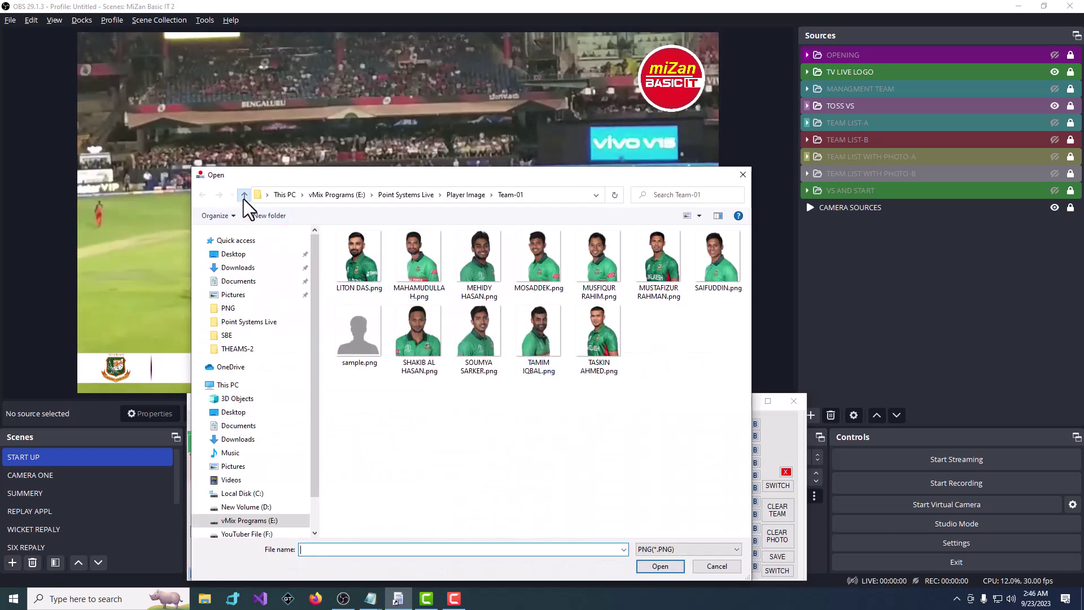
left_click(244, 195)
double_click(425, 259)
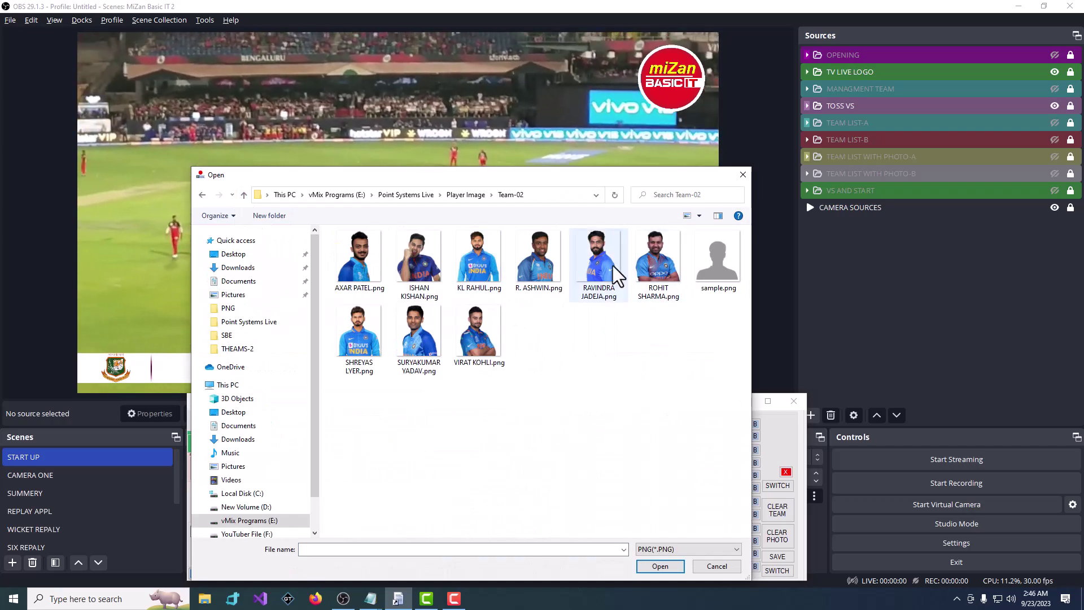
left_click(652, 263)
left_click(658, 566)
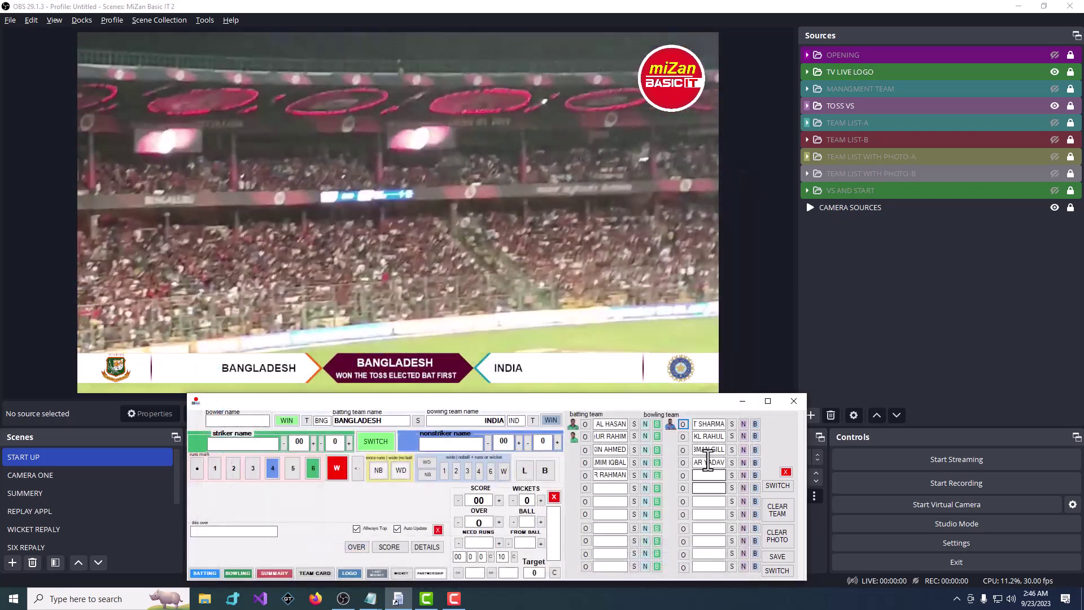
Step: Load KL RAHUL.png from the Team-02 folder as the second bowling team player's photo, and save the team data
left_click(682, 437)
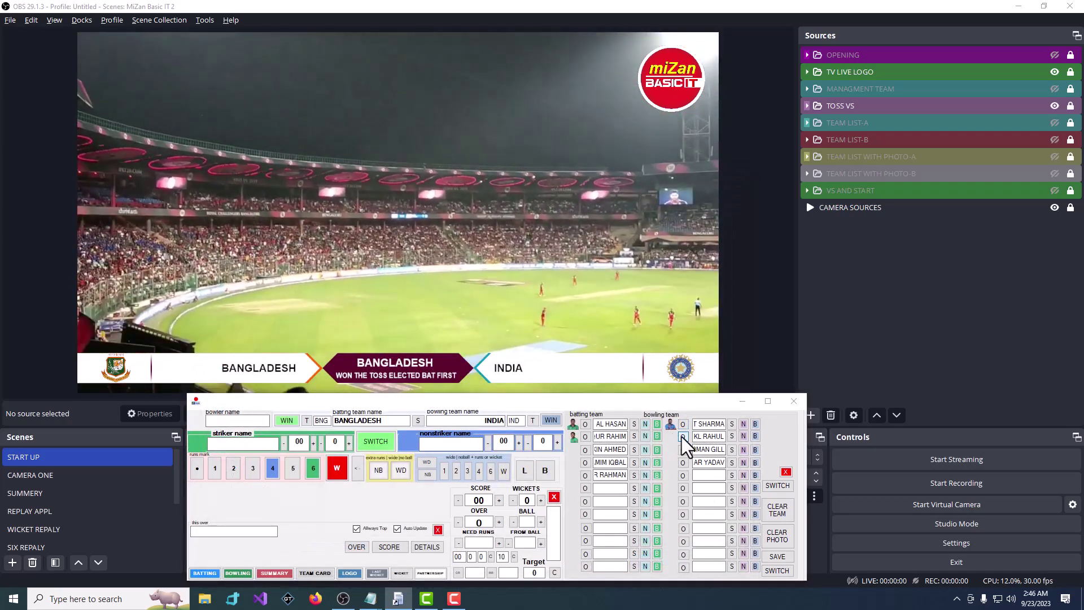
left_click(493, 272)
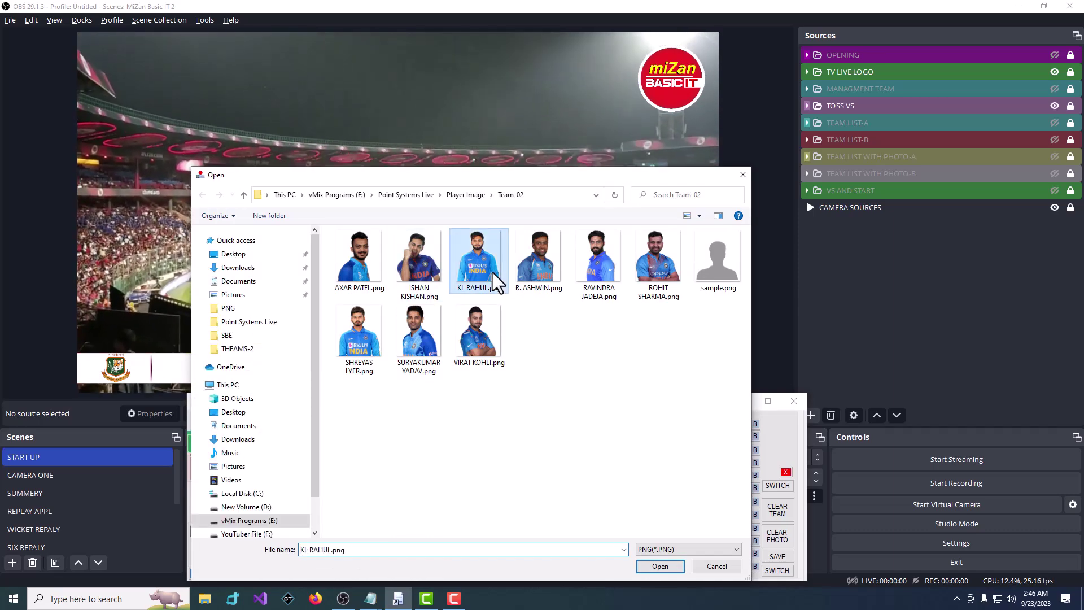
left_click(660, 566)
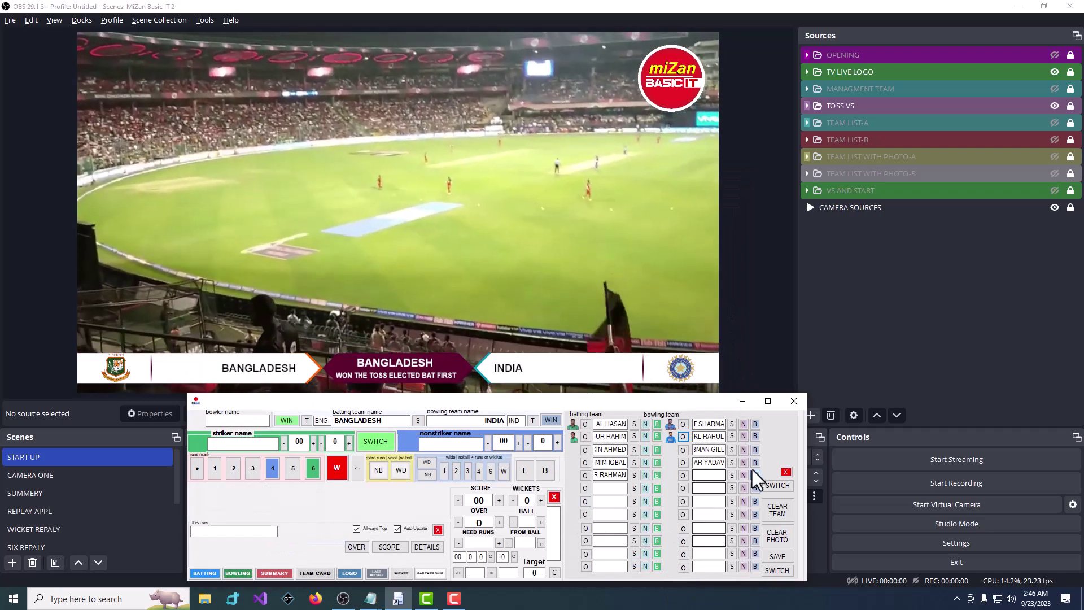
left_click(777, 557)
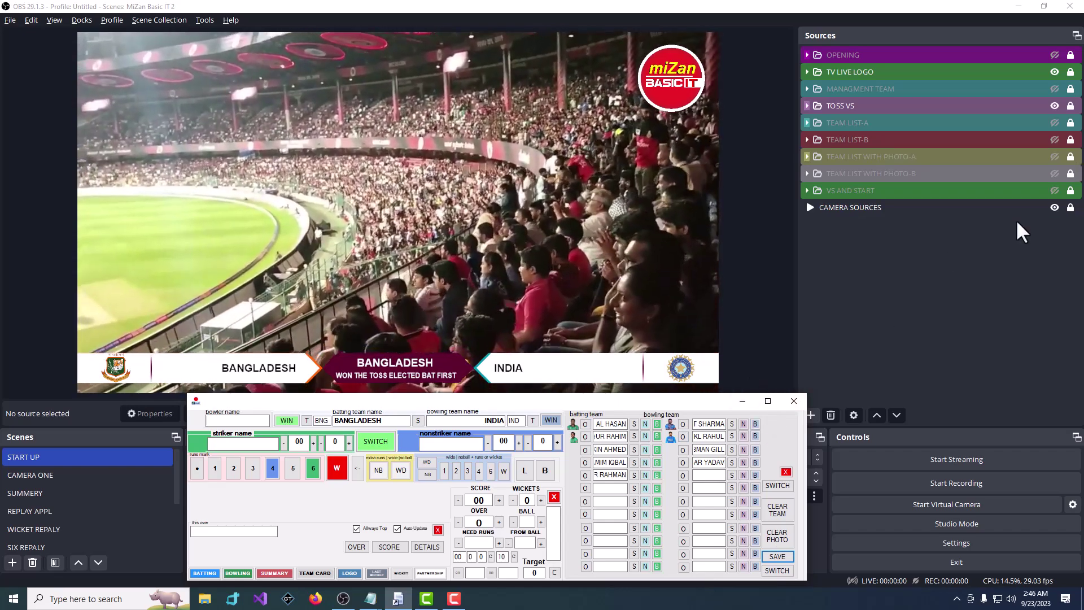
Step: Hide the TOSS VS graphic, and preview the TEAM LIST-A and TEAM LIST-B graphics one at a time, leaving both hidden
left_click(1054, 106)
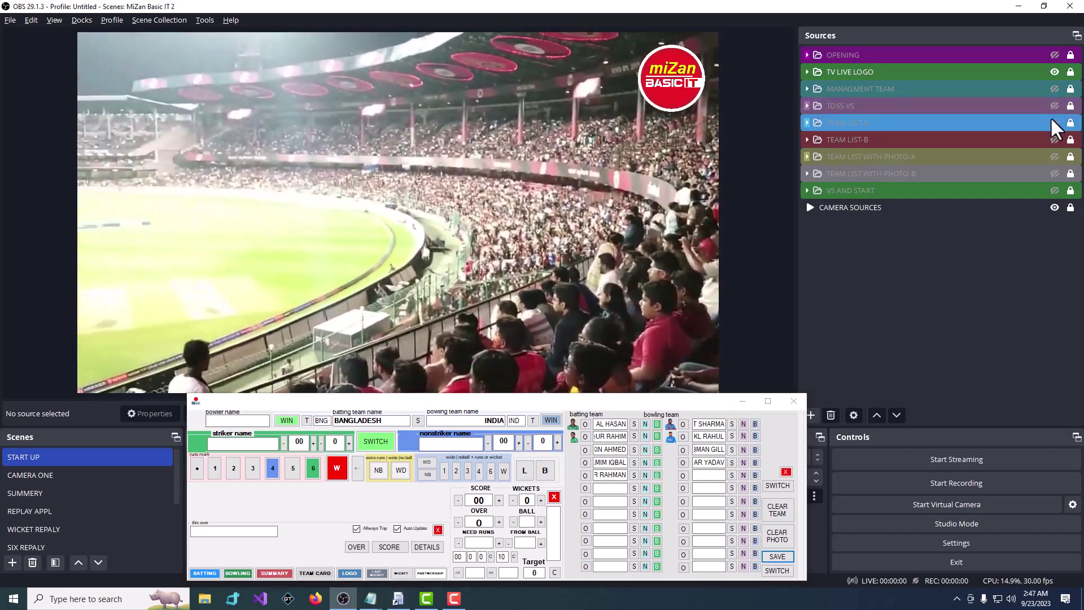
left_click(1054, 122)
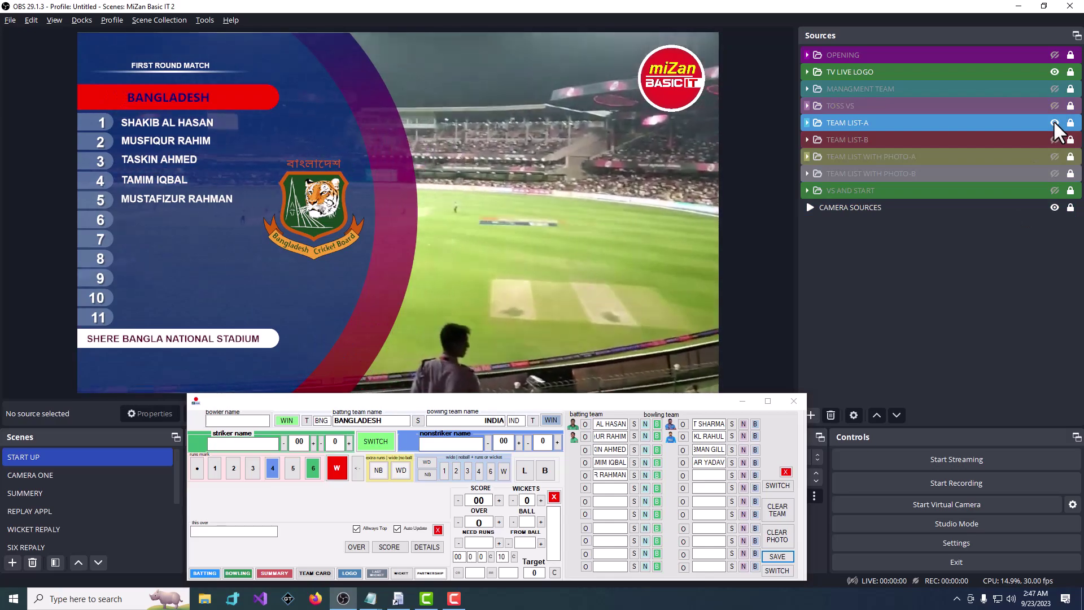
left_click(1054, 122)
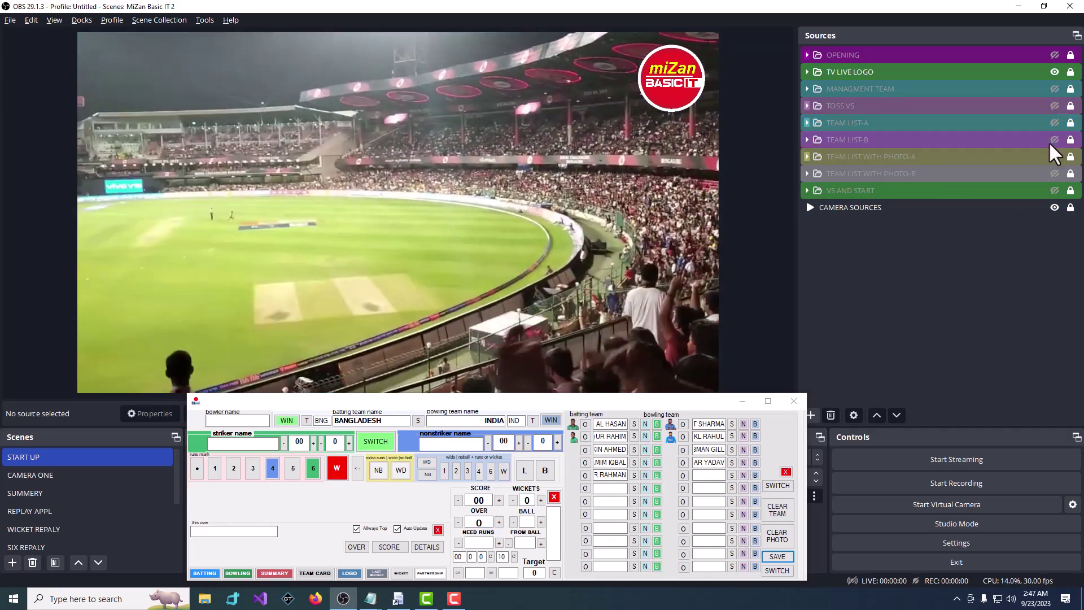
left_click(1054, 122)
left_click(1054, 123)
left_click(1053, 139)
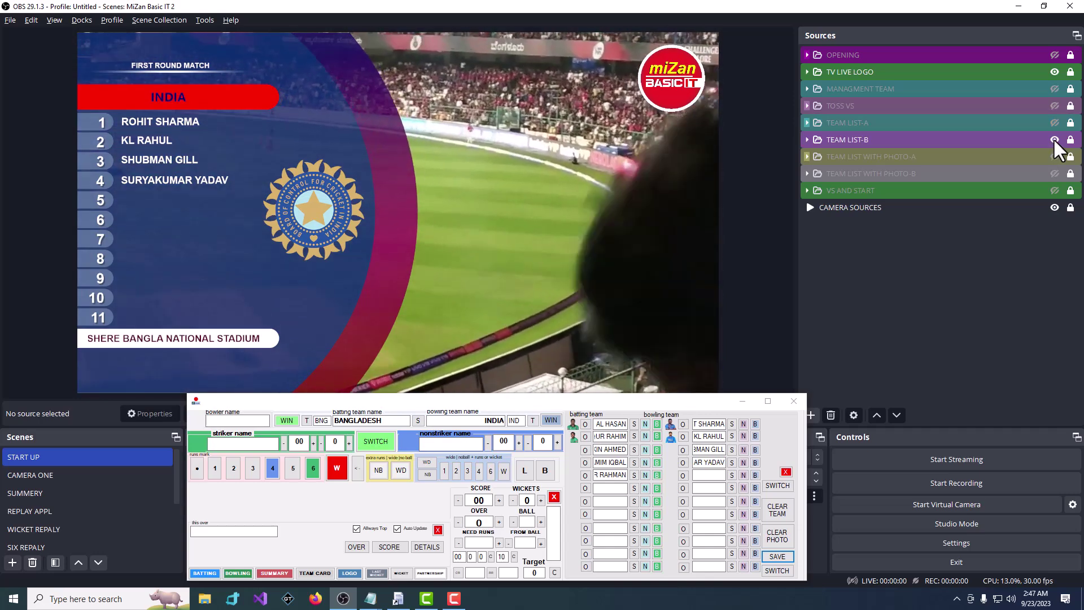
left_click(1054, 140)
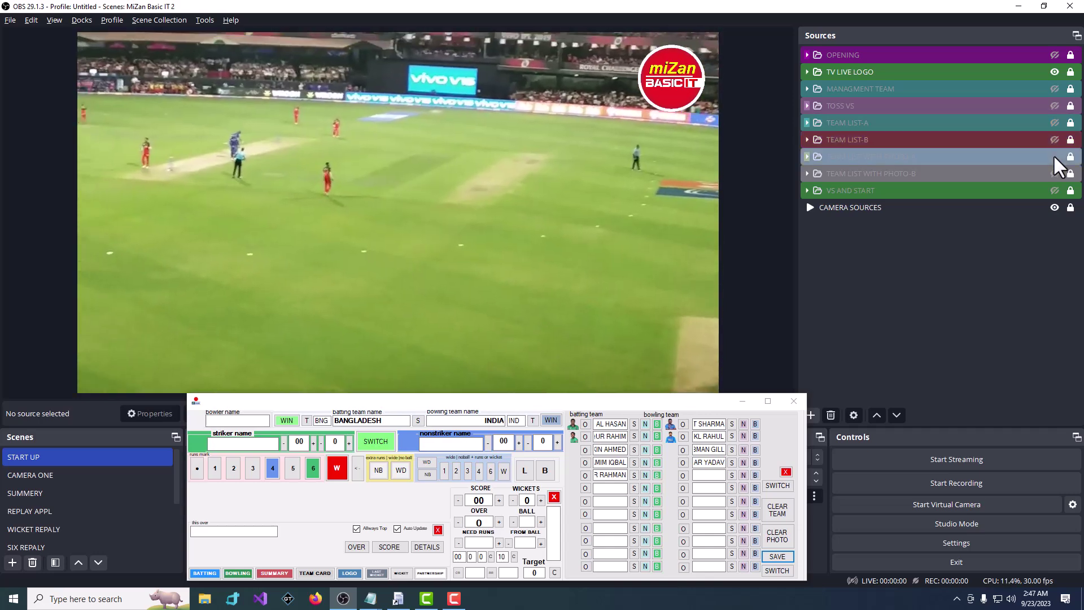
Step: Preview the TEAM LIST WITH PHOTO-A and TEAM LIST WITH PHOTO-B graphics one at a time, hiding each again
left_click(1054, 157)
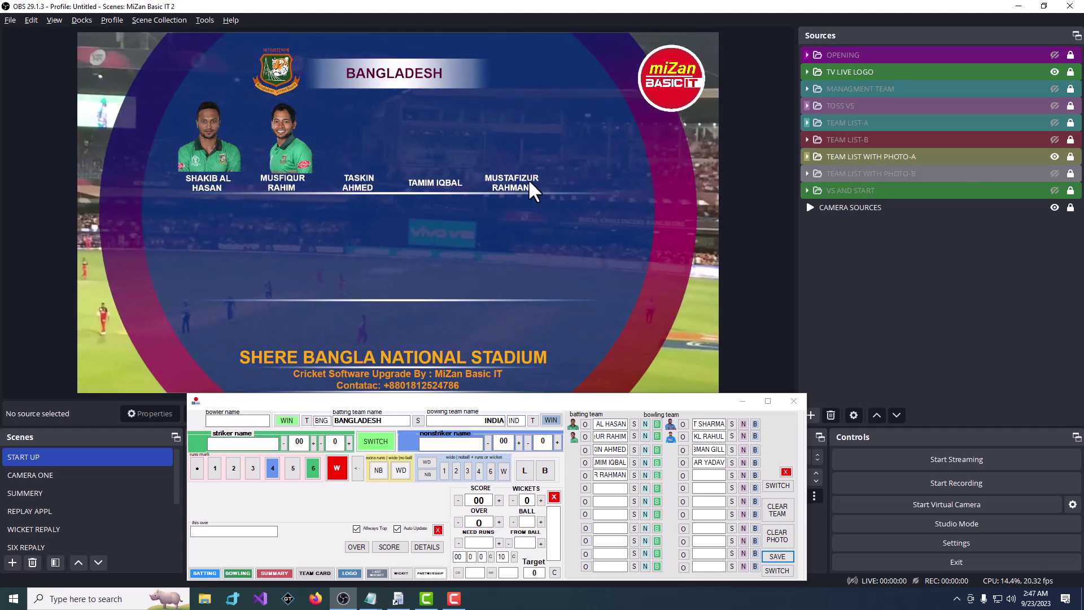
left_click(1054, 157)
left_click(1052, 173)
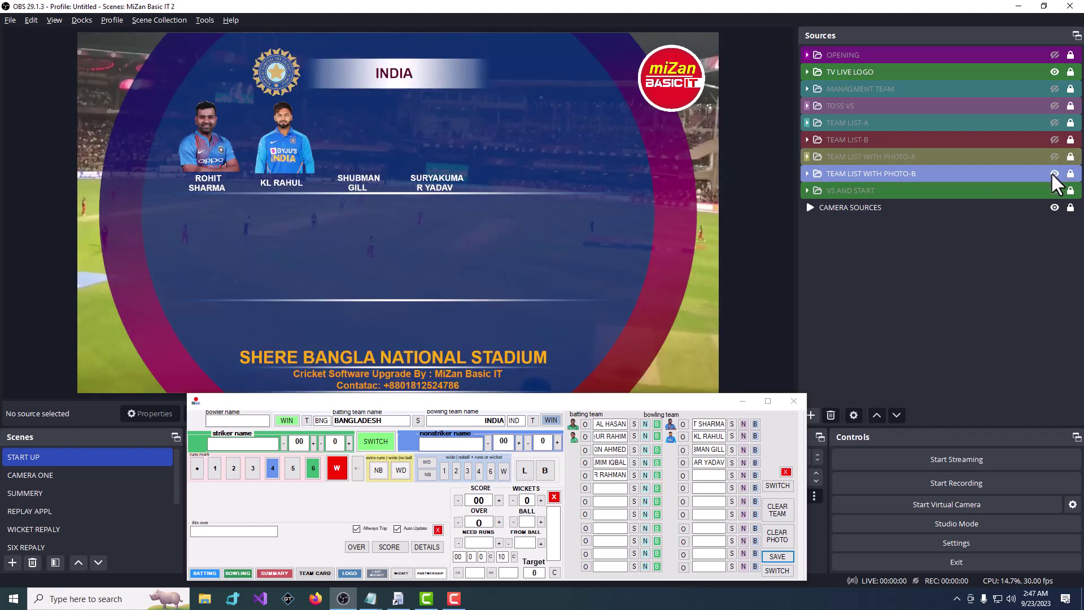
left_click(1052, 173)
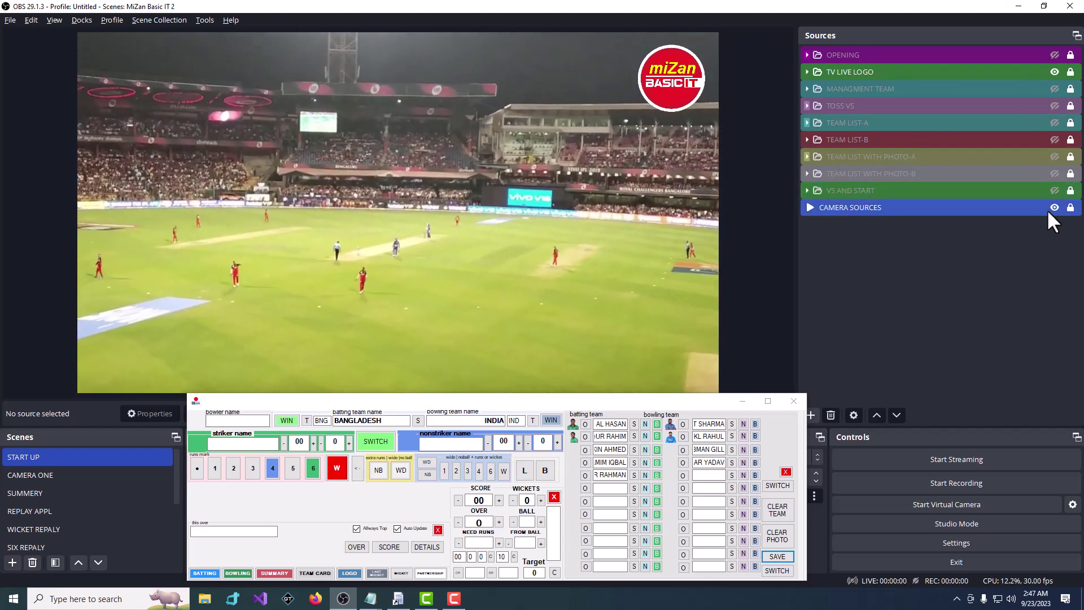
Step: Preview the VS AND START graphic in the START UP scene, hide it again, and switch to the CAMERA ONE scene
left_click(1053, 190)
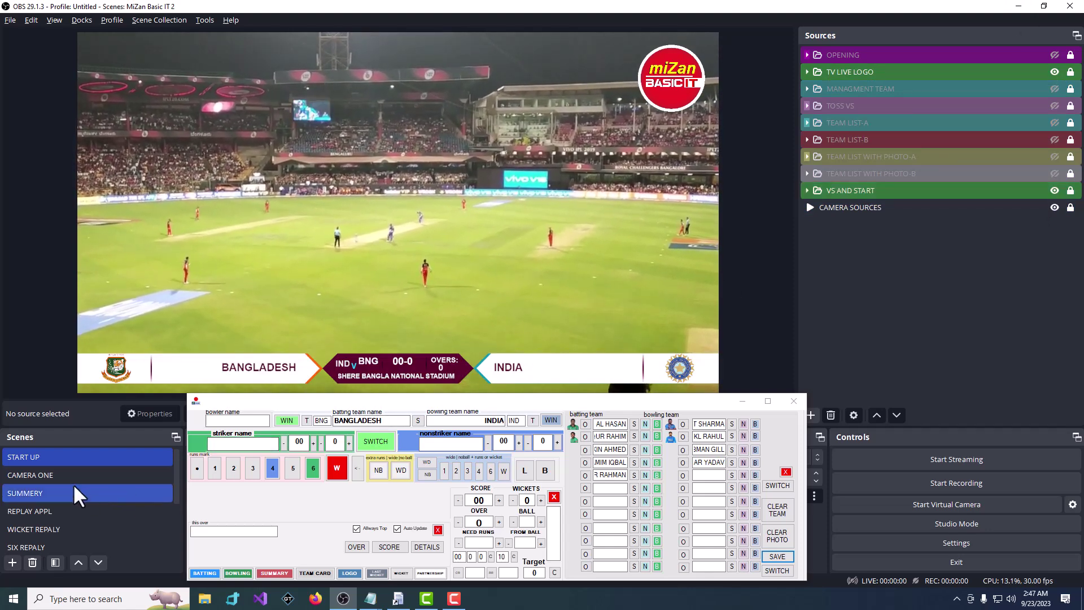
left_click(42, 473)
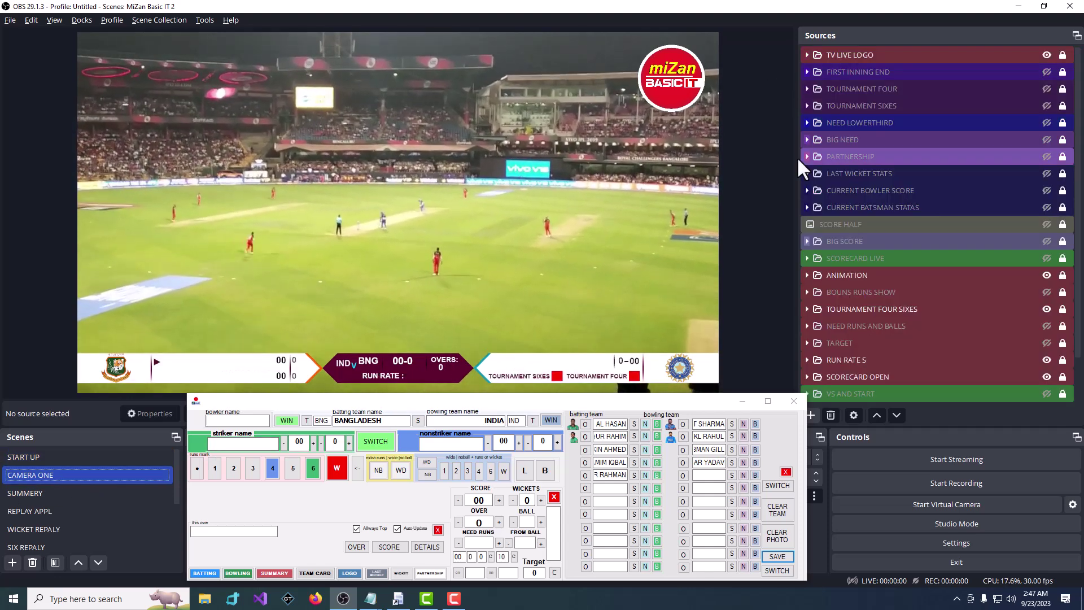
left_click(64, 457)
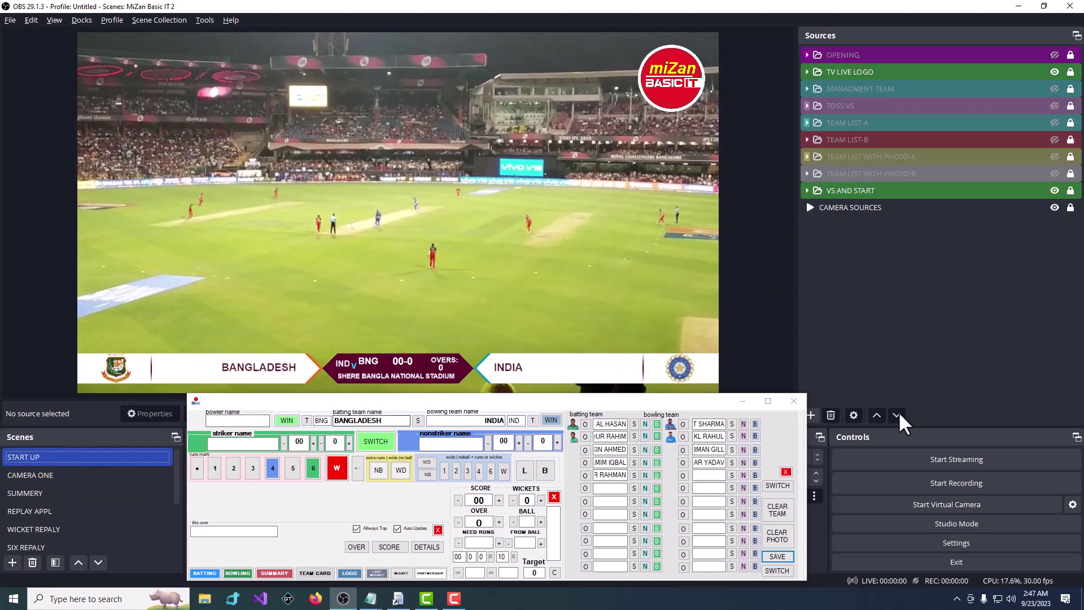
left_click(1054, 191)
left_click(59, 474)
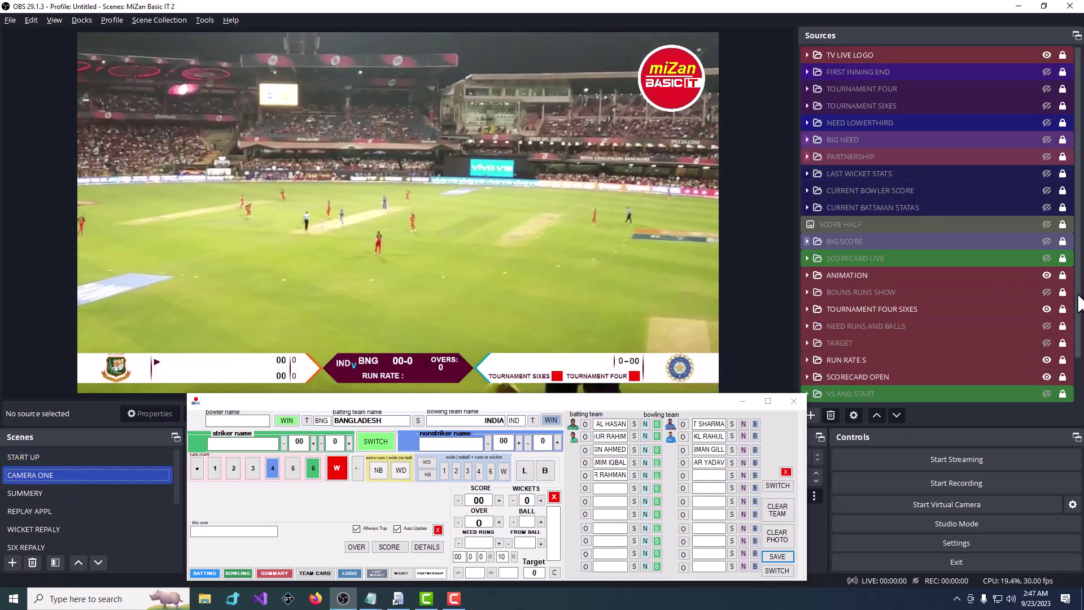
Step: Hide the RUN RATE S and TOURNAMENT FOUR SIXES graphics in CAMERA ONE, and turn SCORECARD OPEN off and back on
scroll(1077, 302, "down", 1)
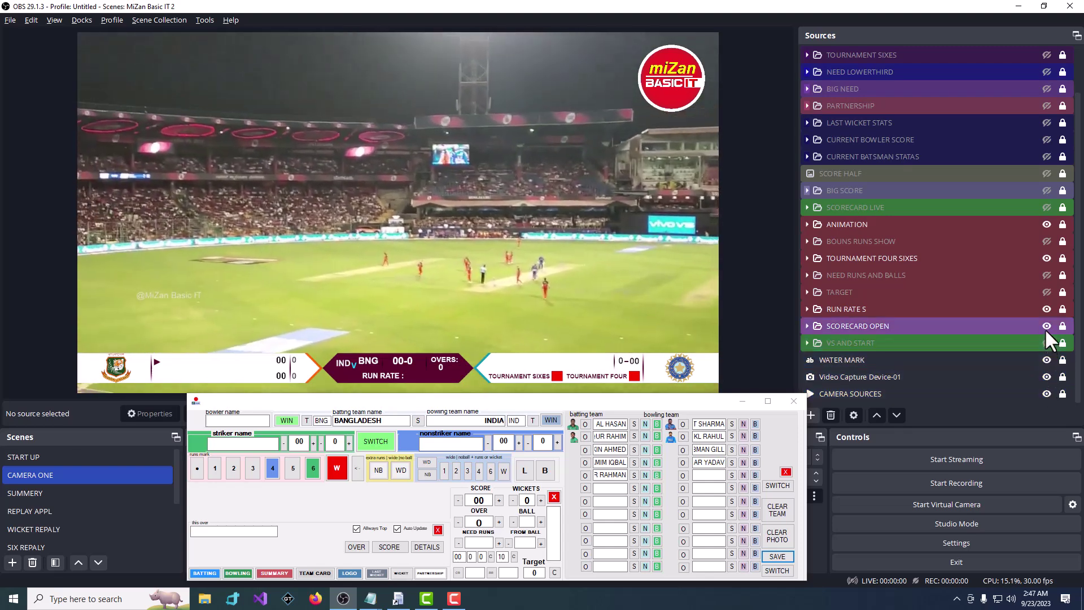
left_click(1046, 309)
left_click(1045, 325)
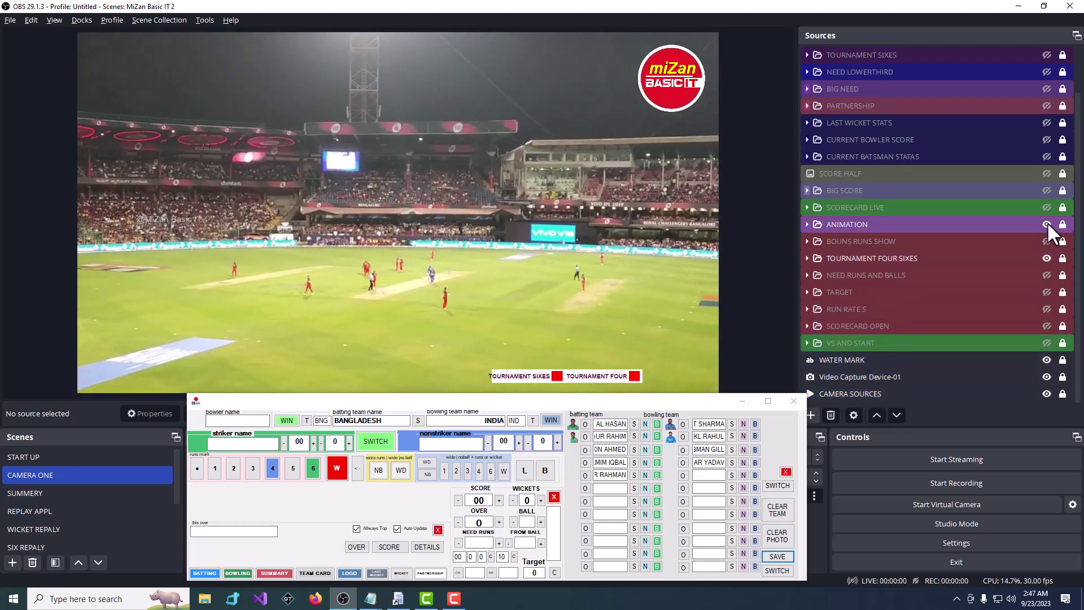
scroll(1078, 168, "up", 1)
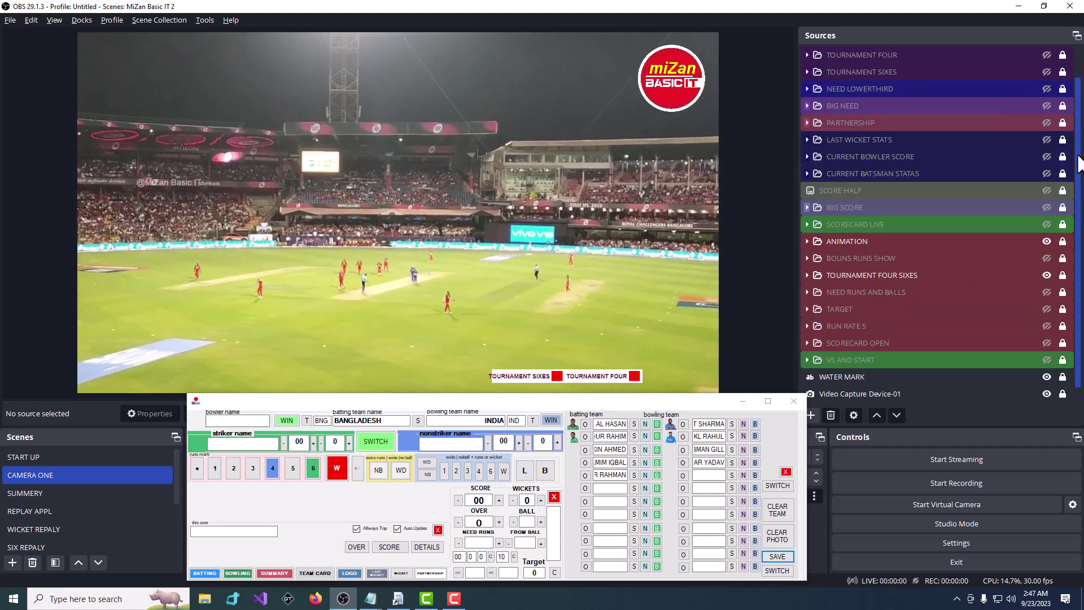
scroll(1078, 169, "down", 1)
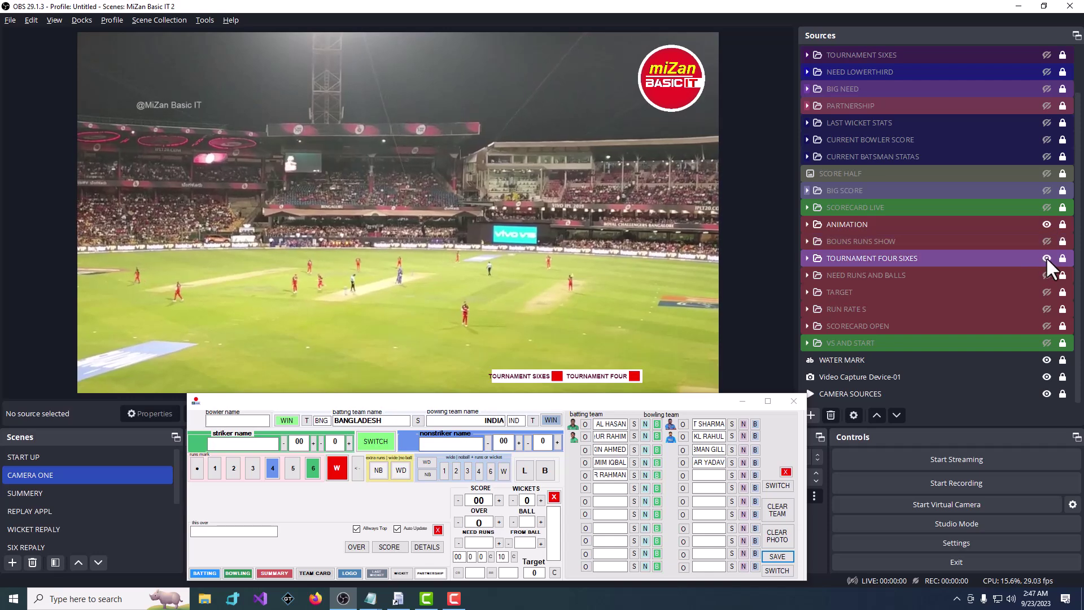
left_click(1046, 258)
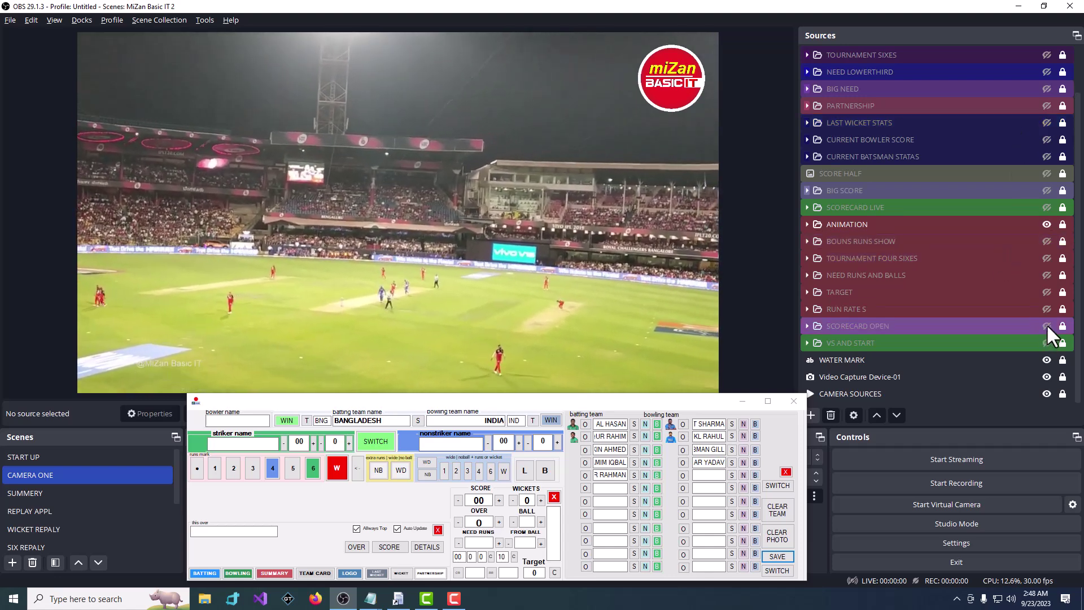
left_click(1046, 326)
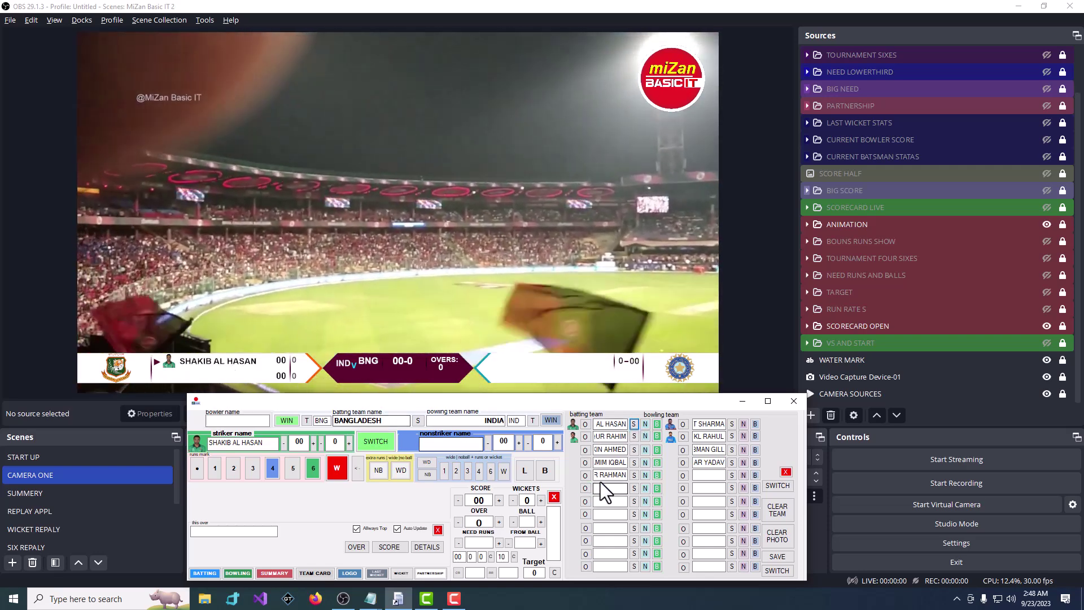
Step: Set MUSFIQUR RAHIM as nonstriker and ROHIT SHARMA as bowler, continuing past the application error
left_click(645, 436)
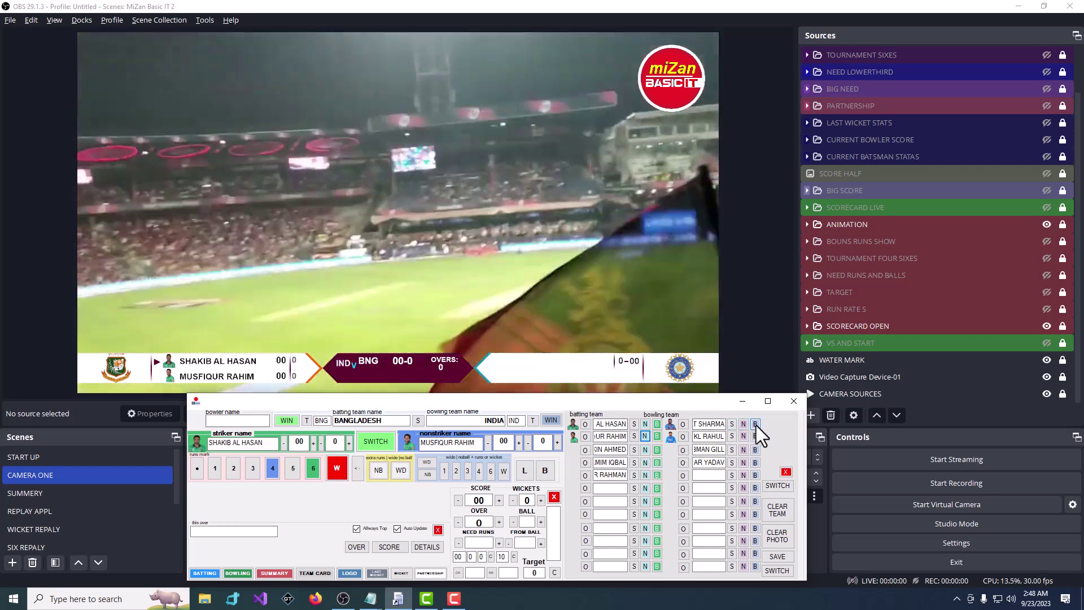
left_click(755, 424)
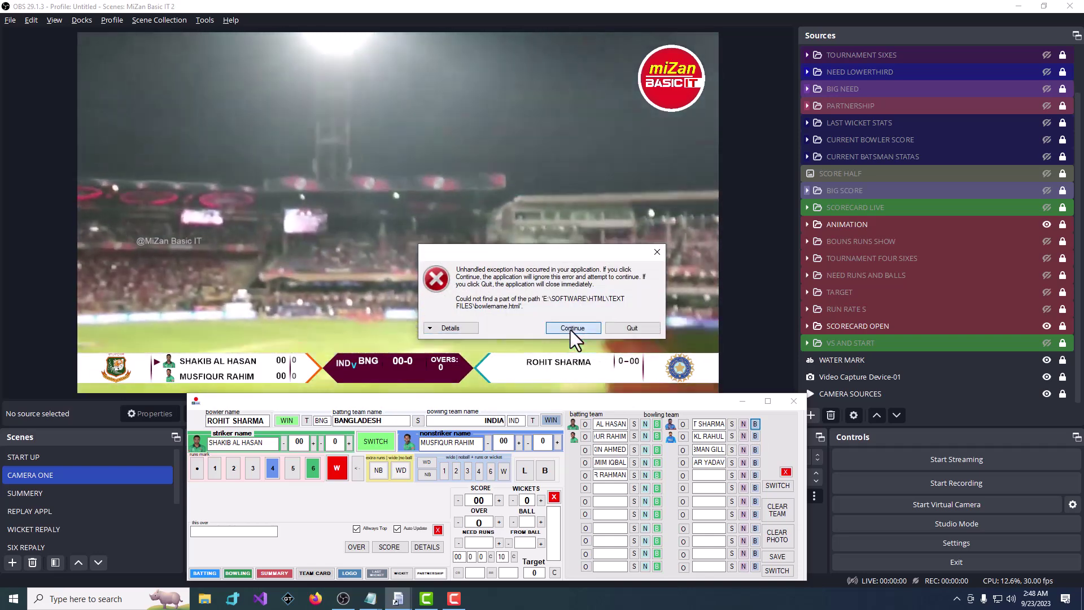
left_click(572, 329)
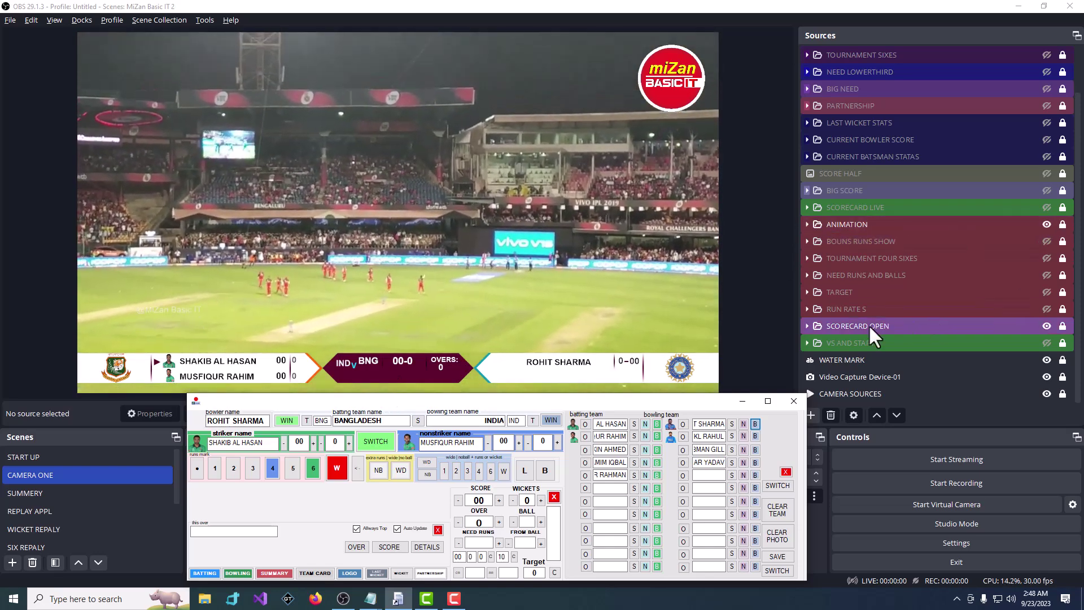
Step: Expand the ANIMATION group, preview its power play, free hit, wicket, four and sixes animations, and collapse it again
left_click(866, 322)
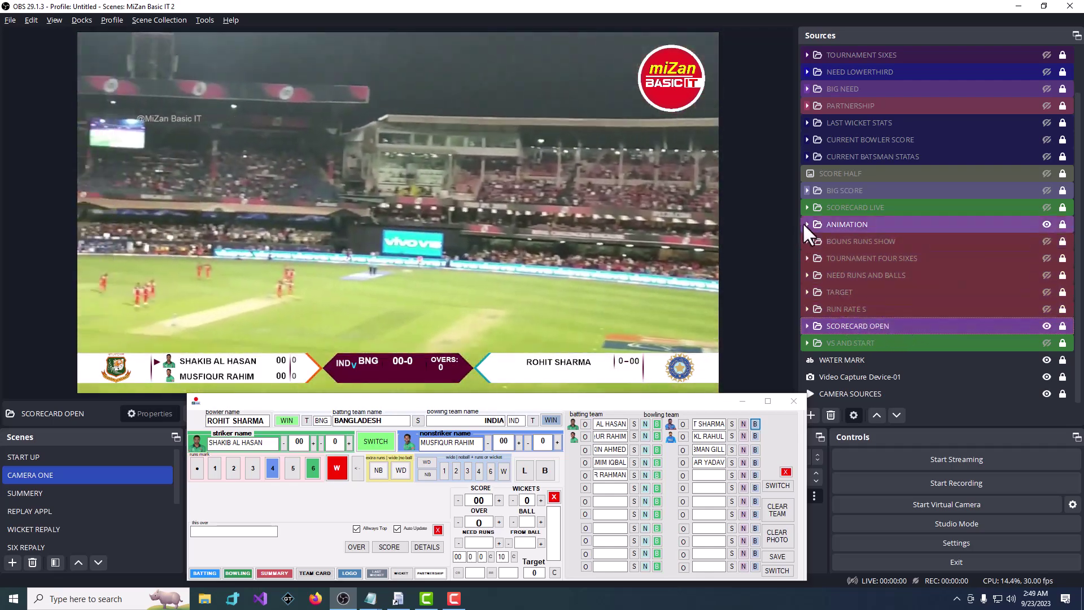
left_click(806, 224)
left_click(1048, 241)
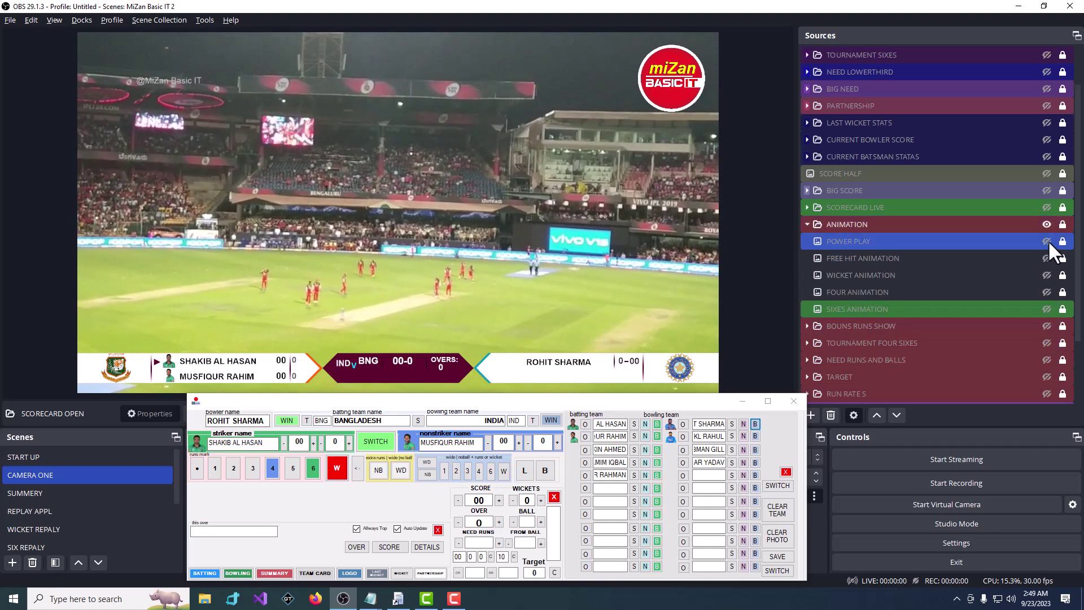
left_click(1047, 252)
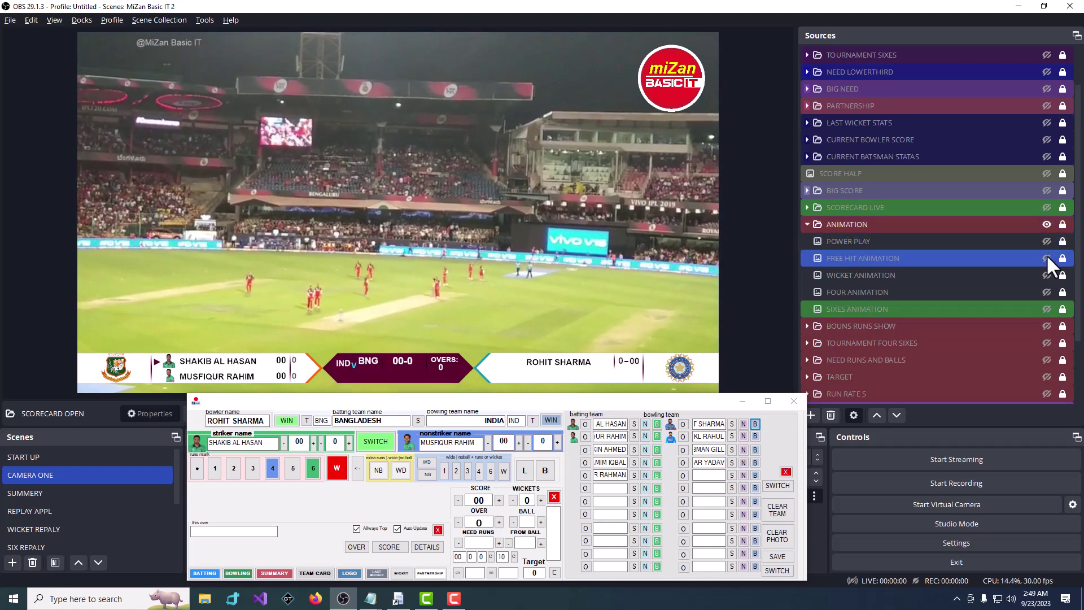
left_click(1045, 269)
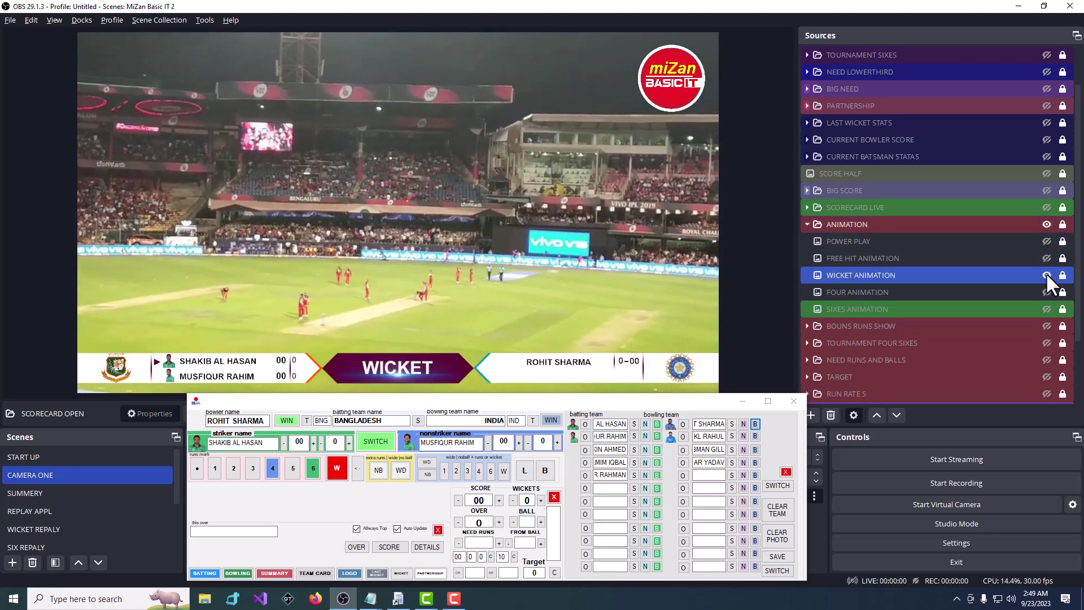
left_click(1045, 285)
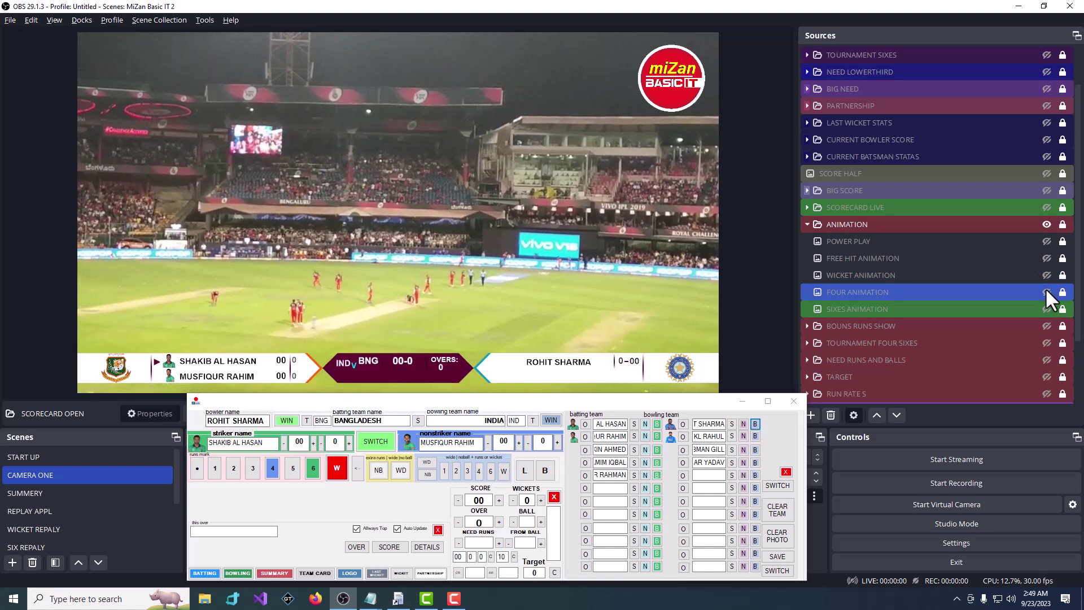
left_click(1045, 305)
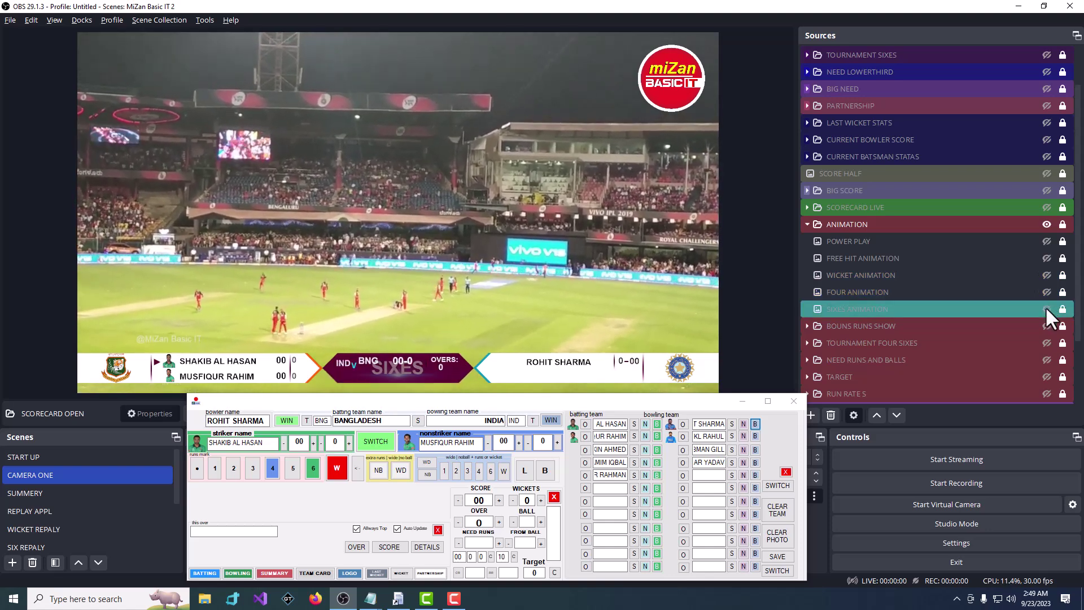
left_click(868, 224)
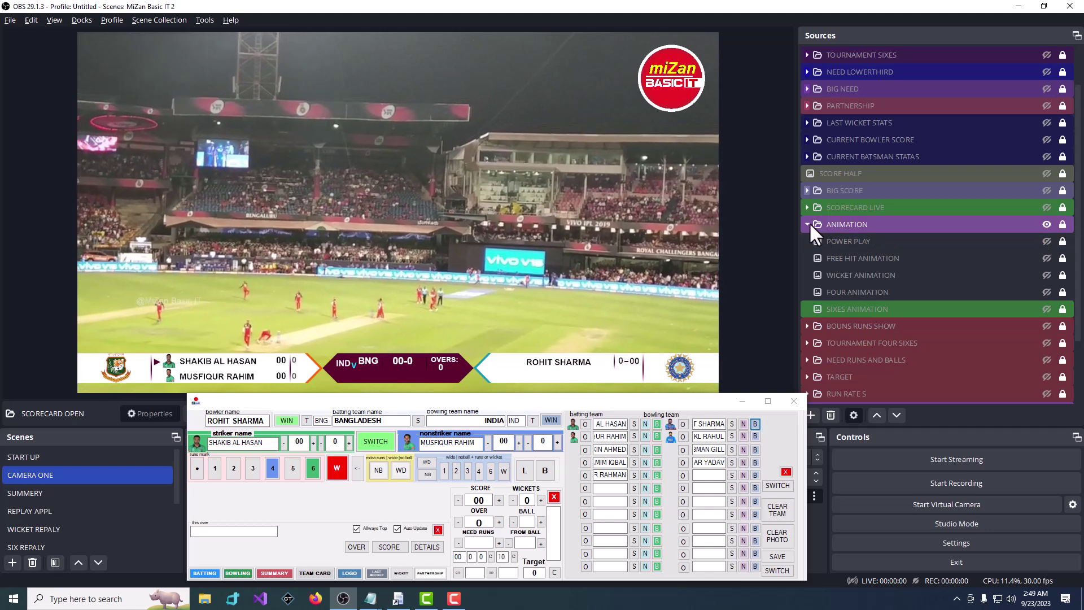
left_click(807, 224)
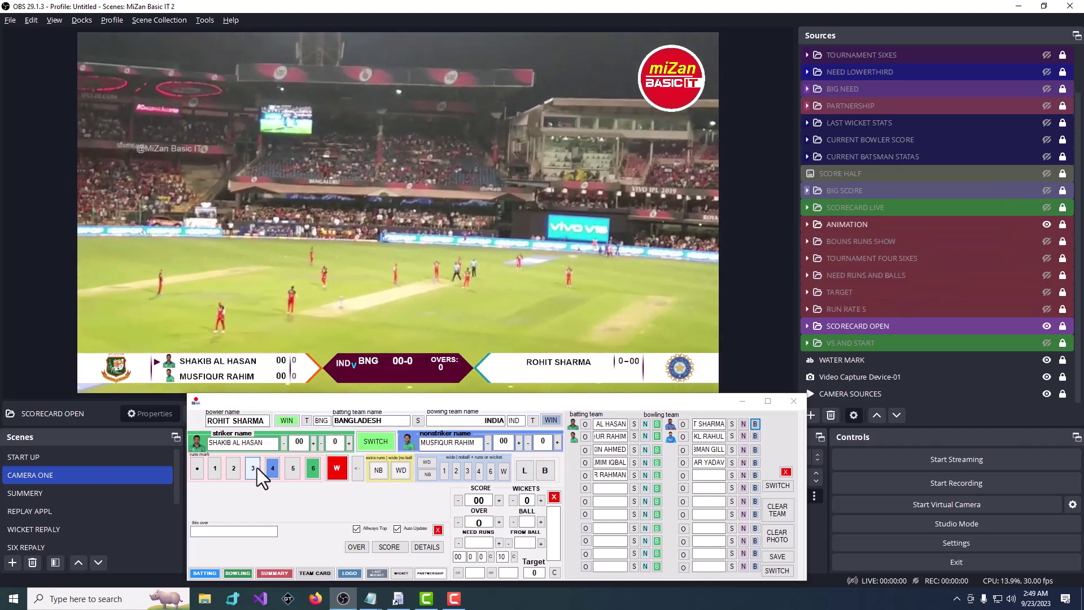
Step: Record a dot ball for the first delivery and a single run for the second
left_click(199, 468)
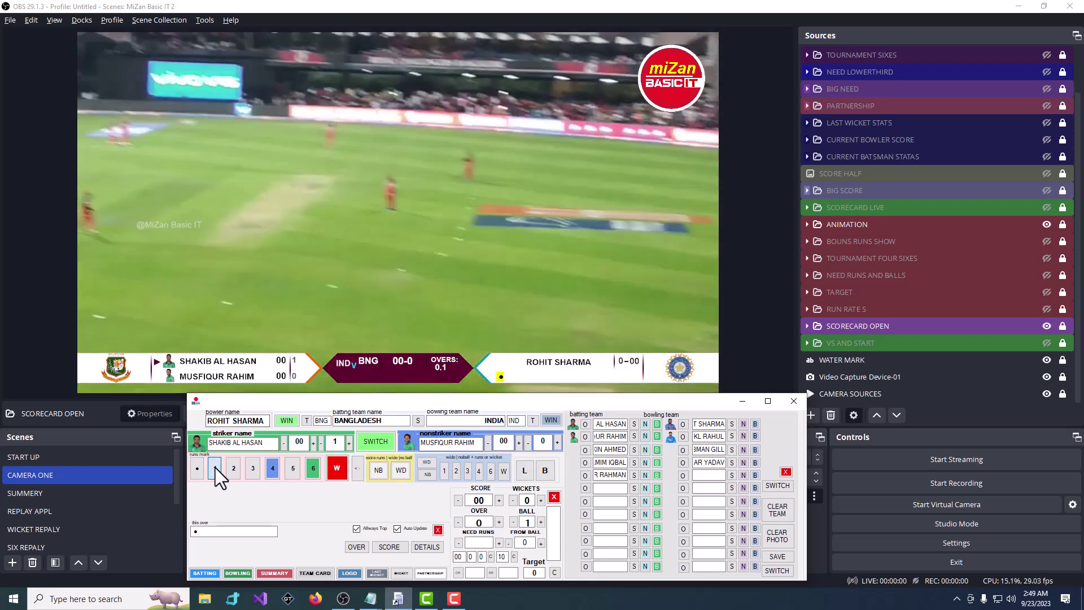
left_click(215, 467)
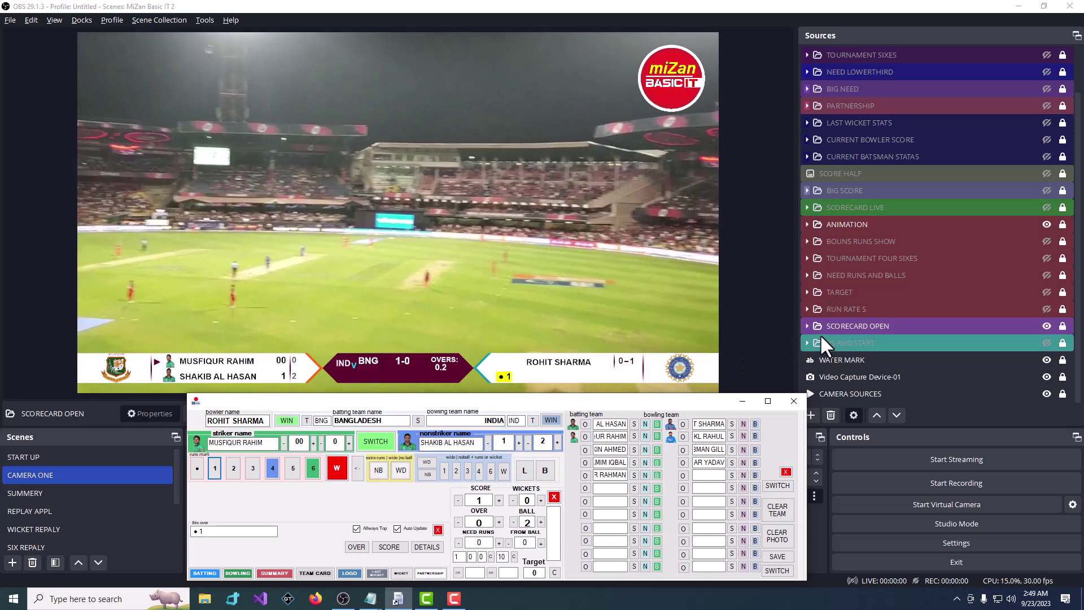
Step: Preview the RUN RATE S, TARGET and NEED RUNS AND BALLS graphics in CAMERA ONE one at a time, hiding each again
left_click(1046, 309)
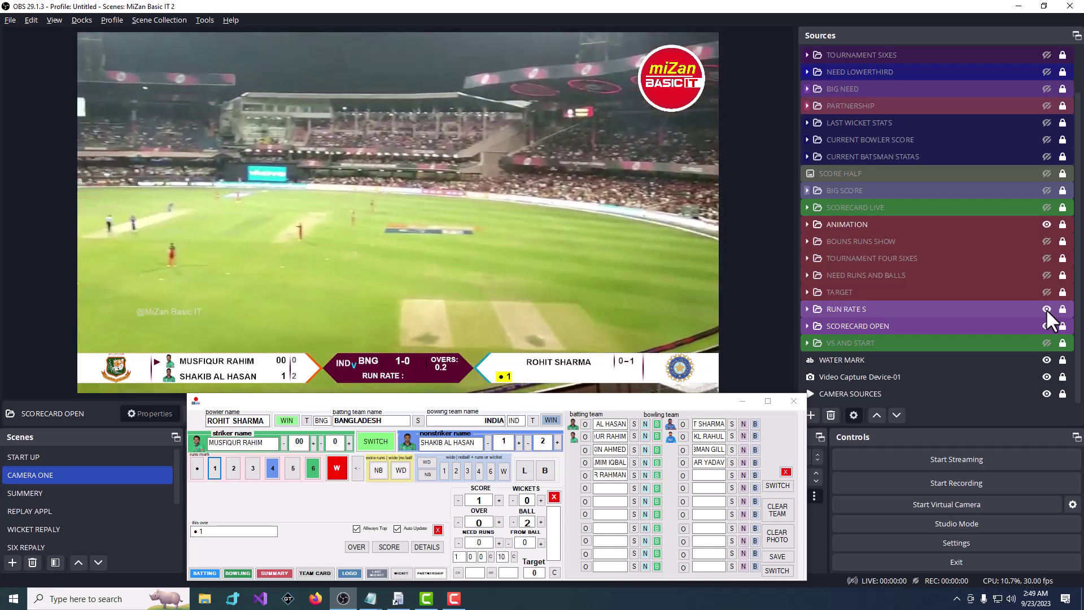
left_click(1046, 308)
left_click(1045, 291)
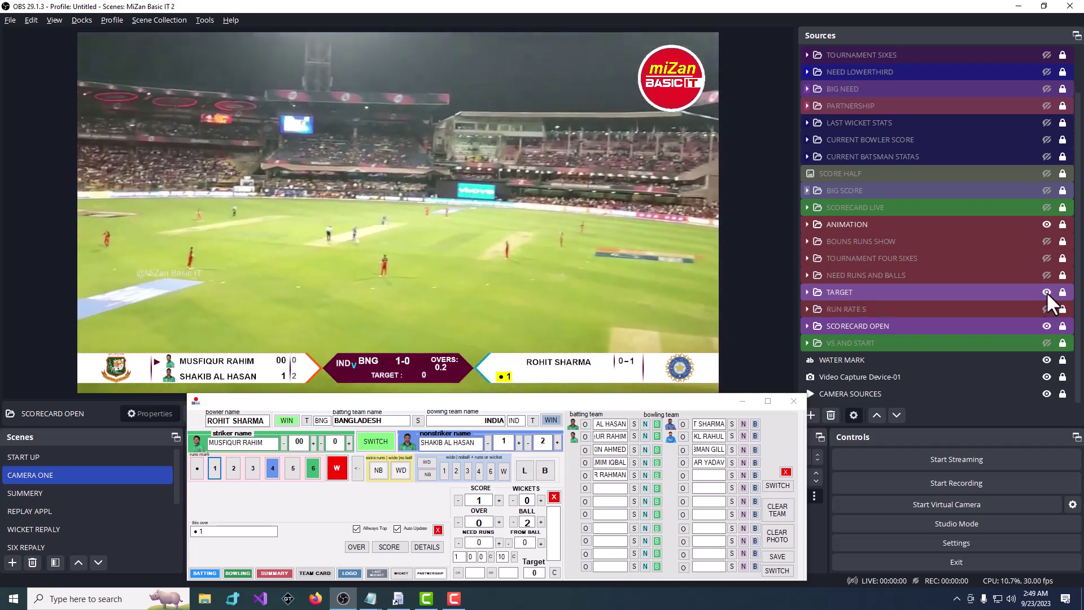
left_click(1045, 274)
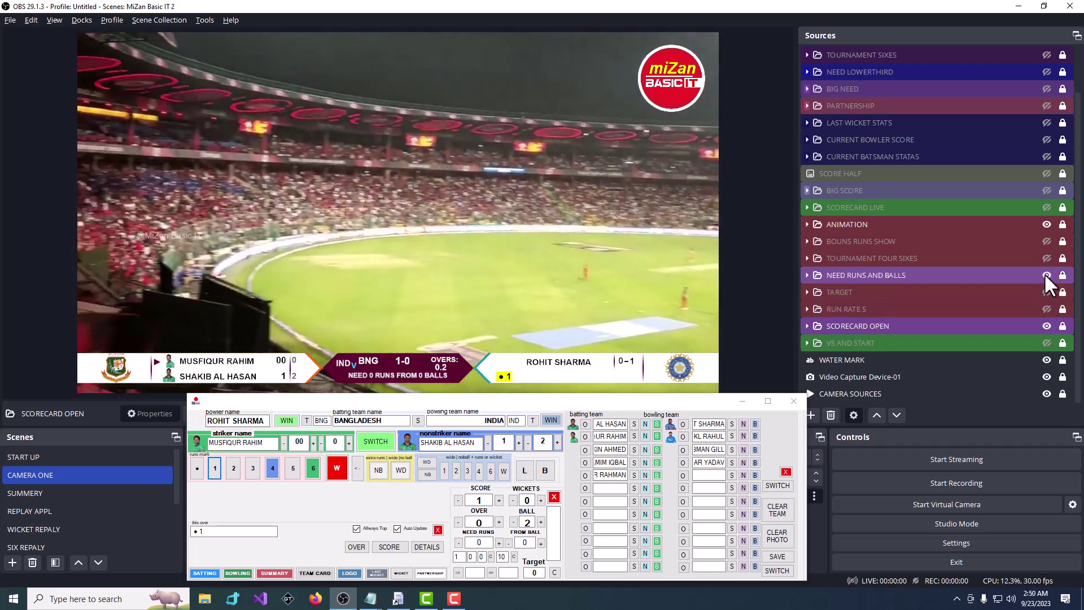
left_click(1045, 270)
Step: Preview the TOURNAMENT FOUR SIXES and BOUNS RUNS SHOW graphics on the scorebar, hiding each again
left_click(1045, 257)
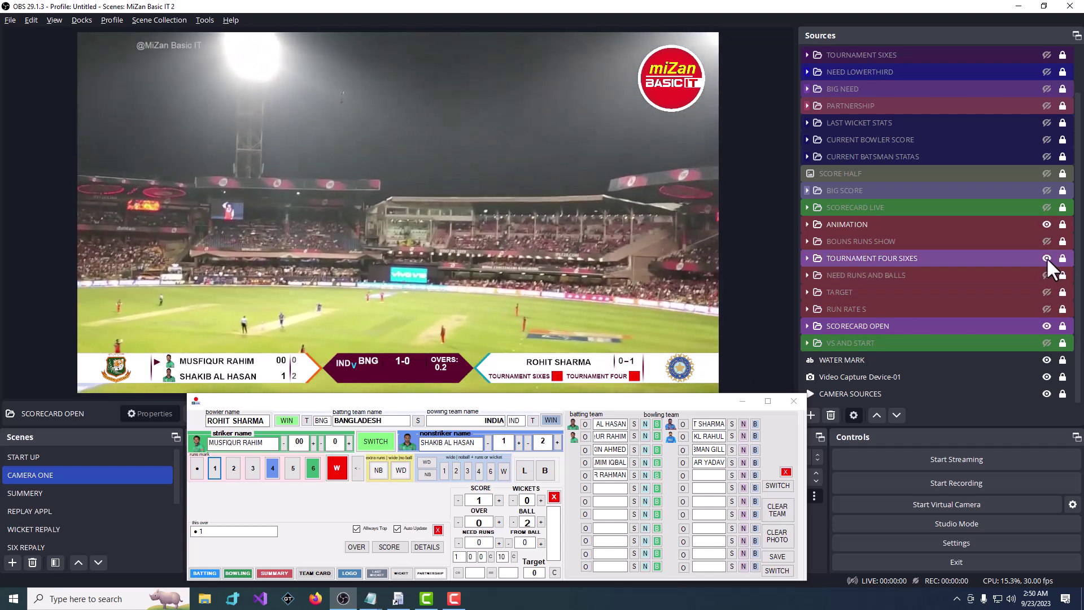
left_click(1045, 258)
left_click(1045, 241)
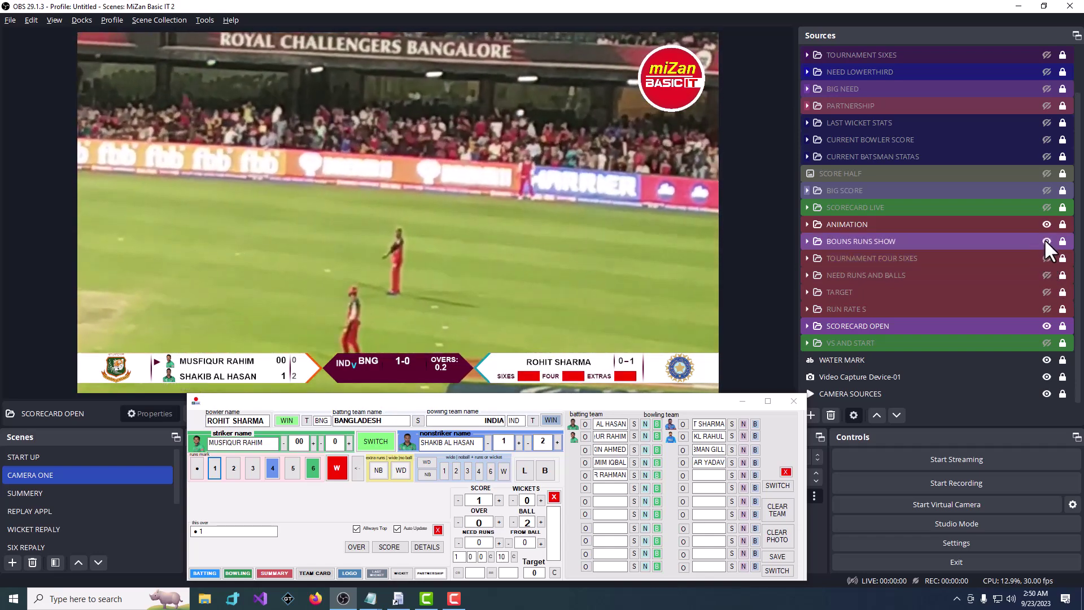
left_click(1045, 241)
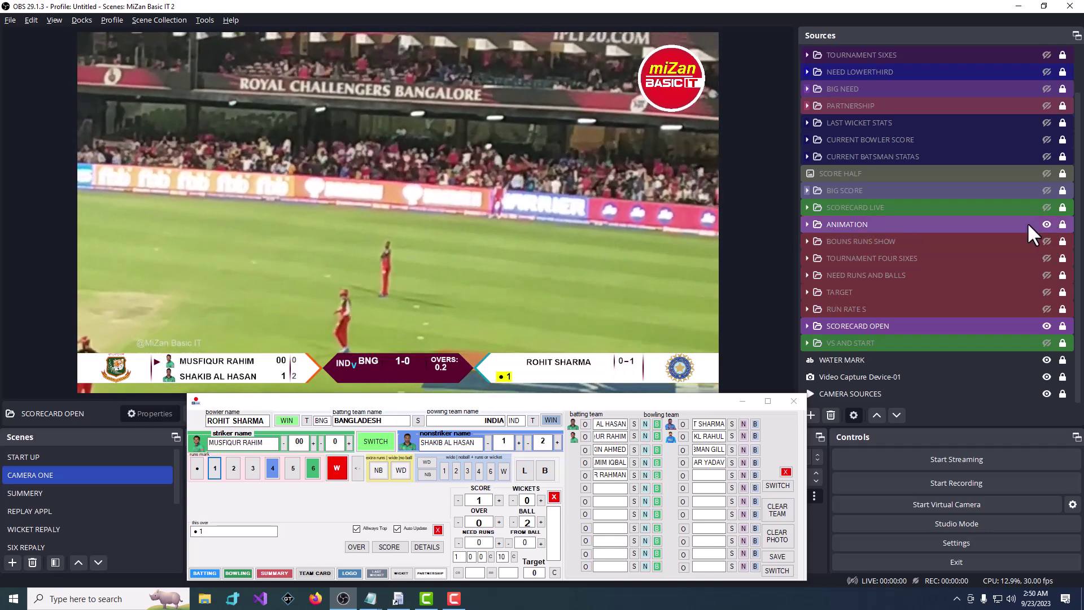
Step: Show and hide the BIG SCORE graphic and the SCORE HALF image in turn to check them
left_click(1046, 191)
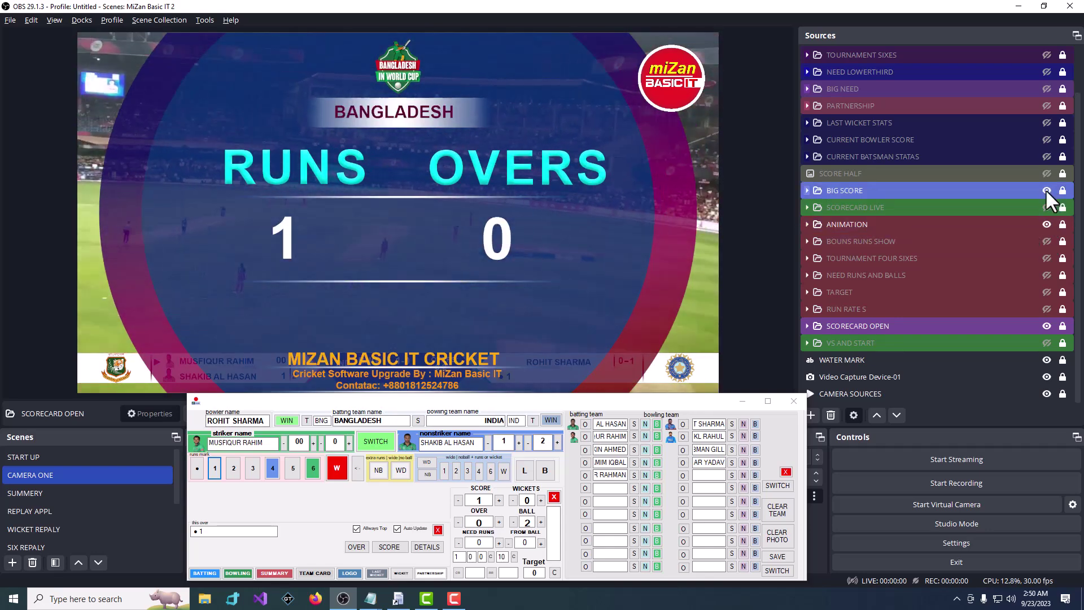
left_click(1045, 189)
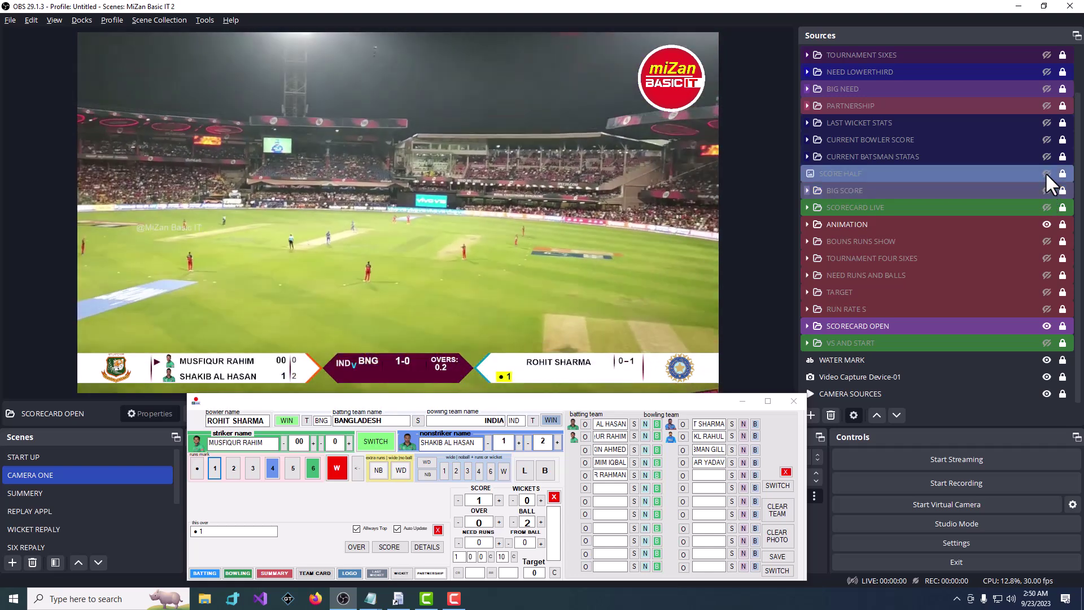
left_click(1046, 174)
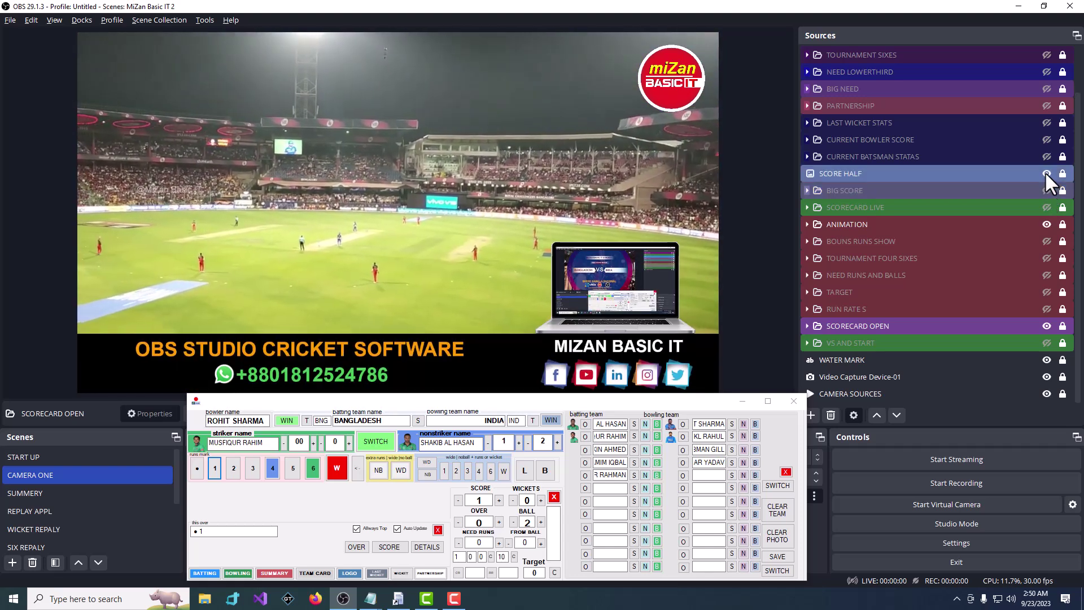
left_click(1046, 174)
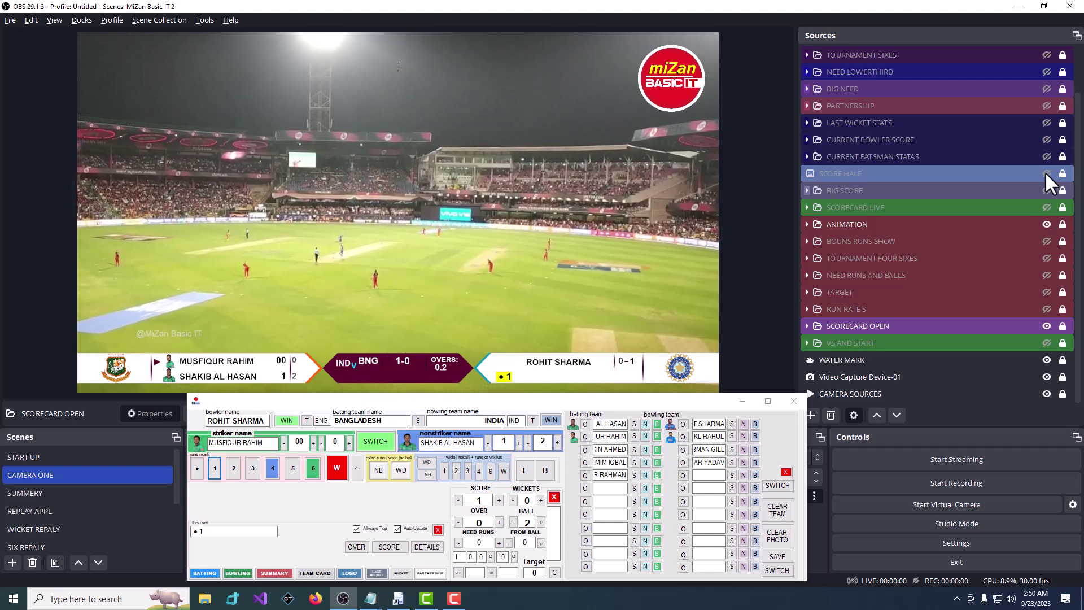
Step: Preview CURRENT BATSMAN STATAS, CURRENT BOWLER SCORE, LAST WICKET STATS and PARTNERSHIP one after another, hiding each again
left_click(1046, 158)
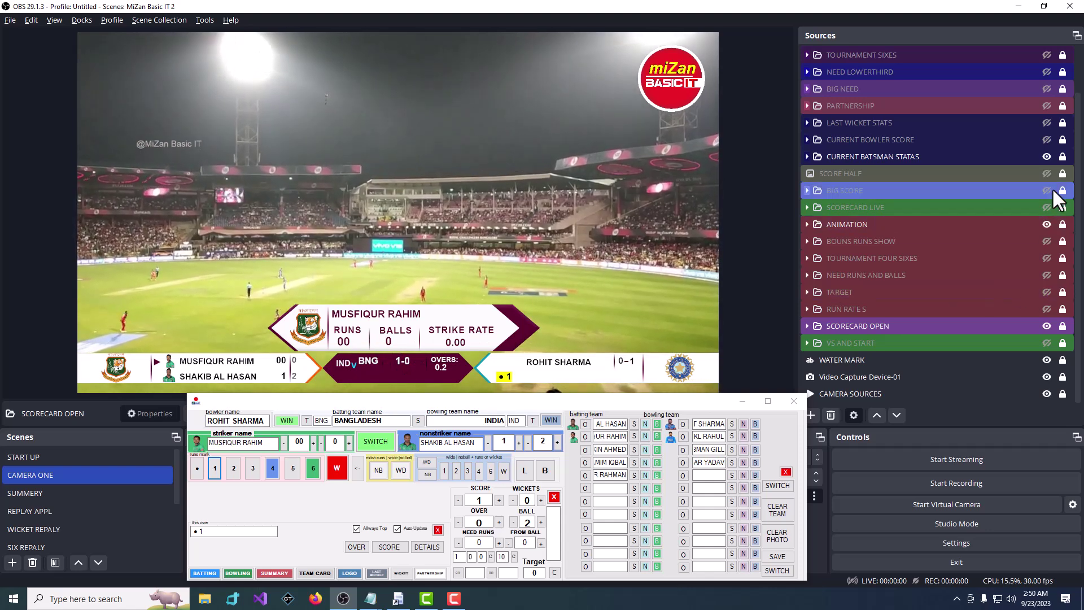
left_click(1045, 155)
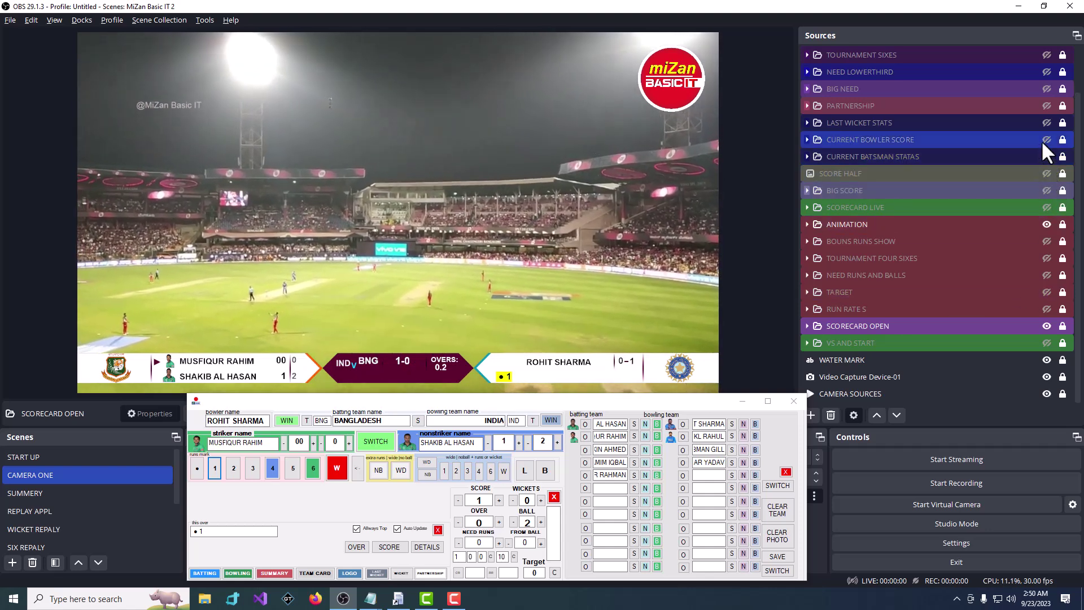
left_click(1046, 139)
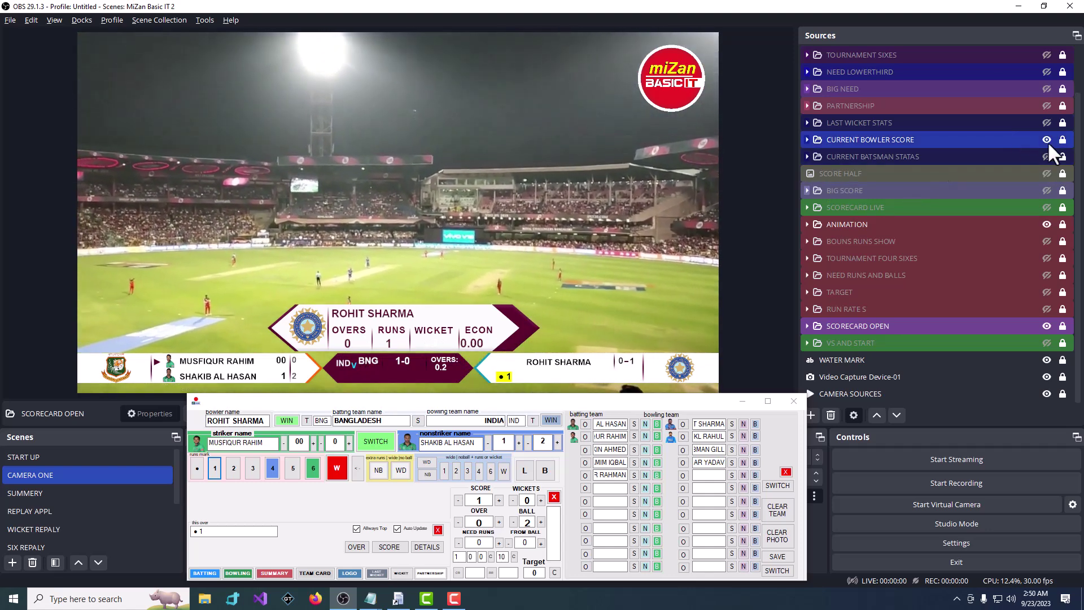
left_click(1047, 139)
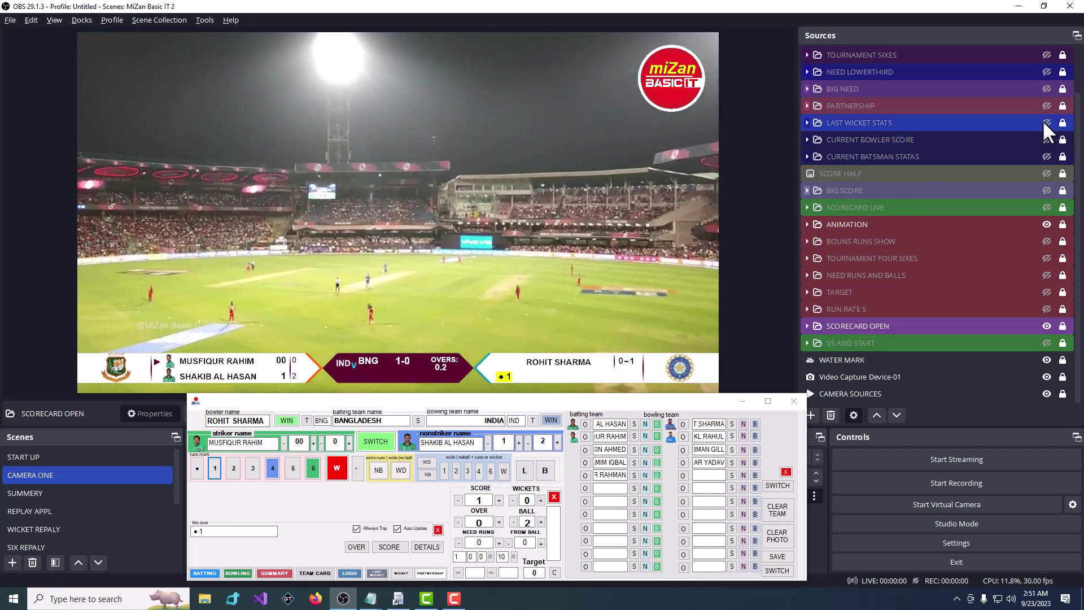
left_click(1043, 121)
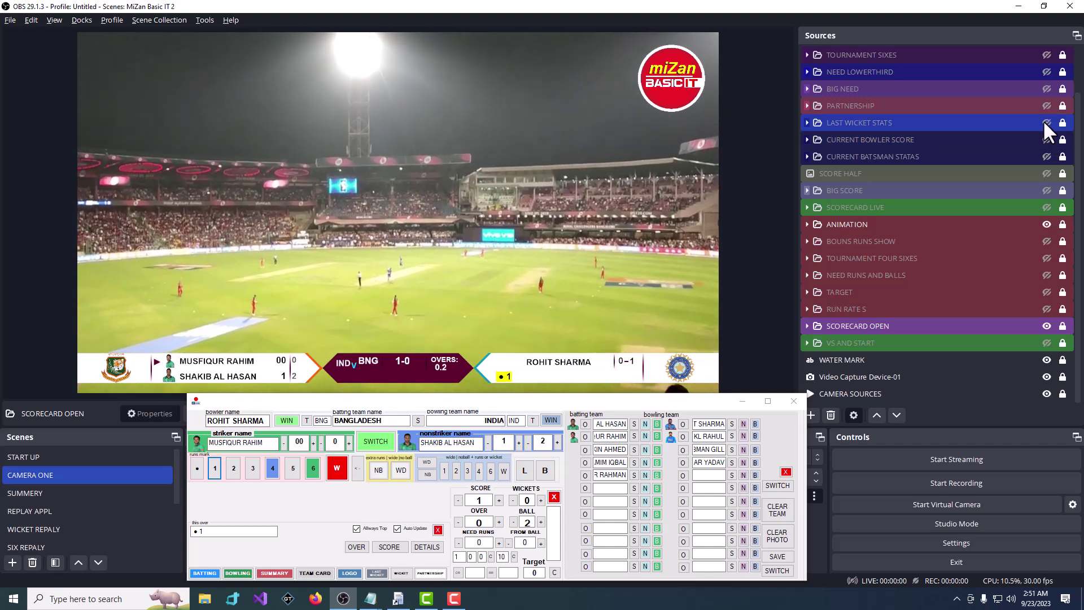
left_click(1042, 119)
left_click(1045, 105)
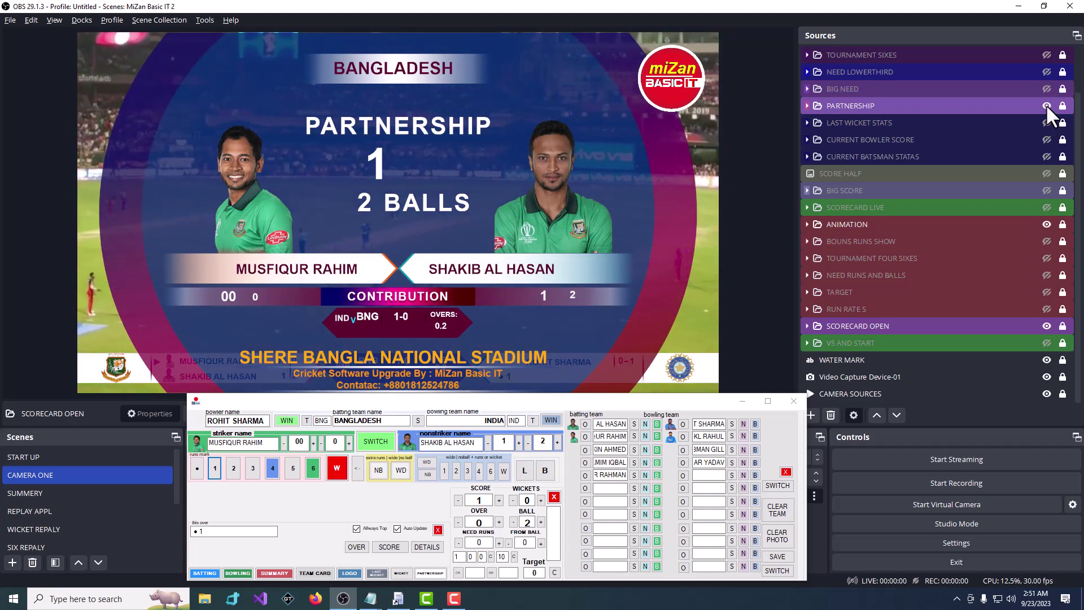
left_click(1046, 105)
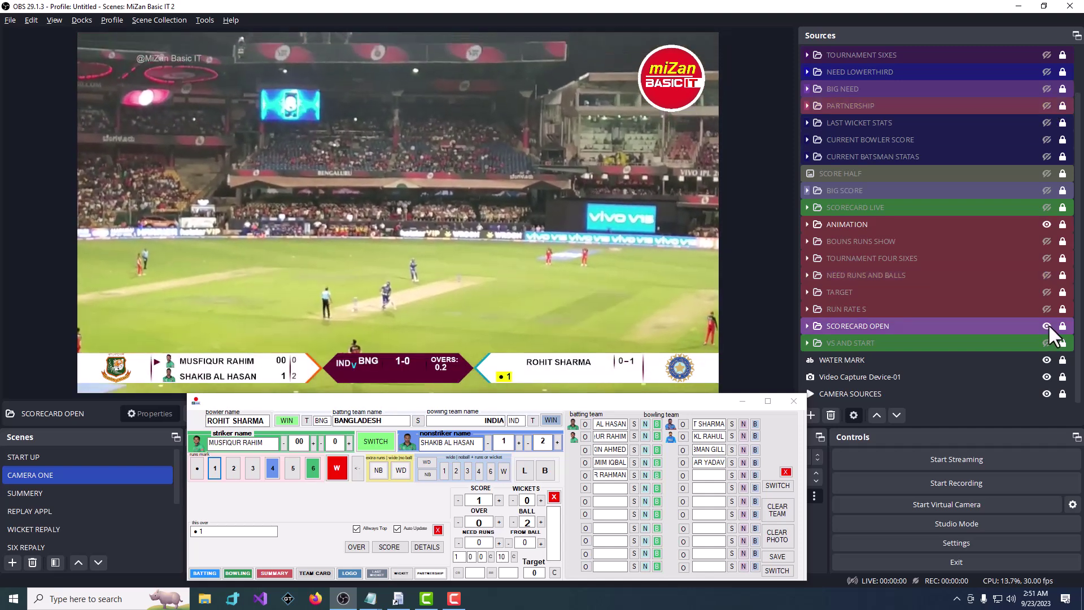
Step: Hide SCORECARD OPEN and preview the BIG NEED and NEED LOWERTHIRD graphics, hiding each again
left_click(1047, 325)
left_click(1047, 89)
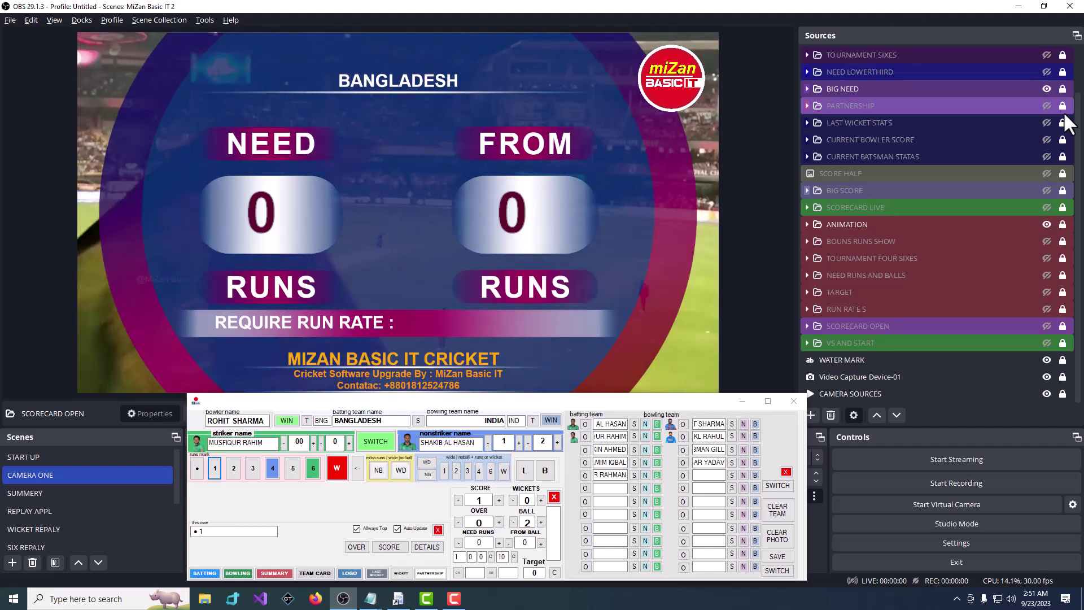
left_click(1046, 88)
left_click(1047, 72)
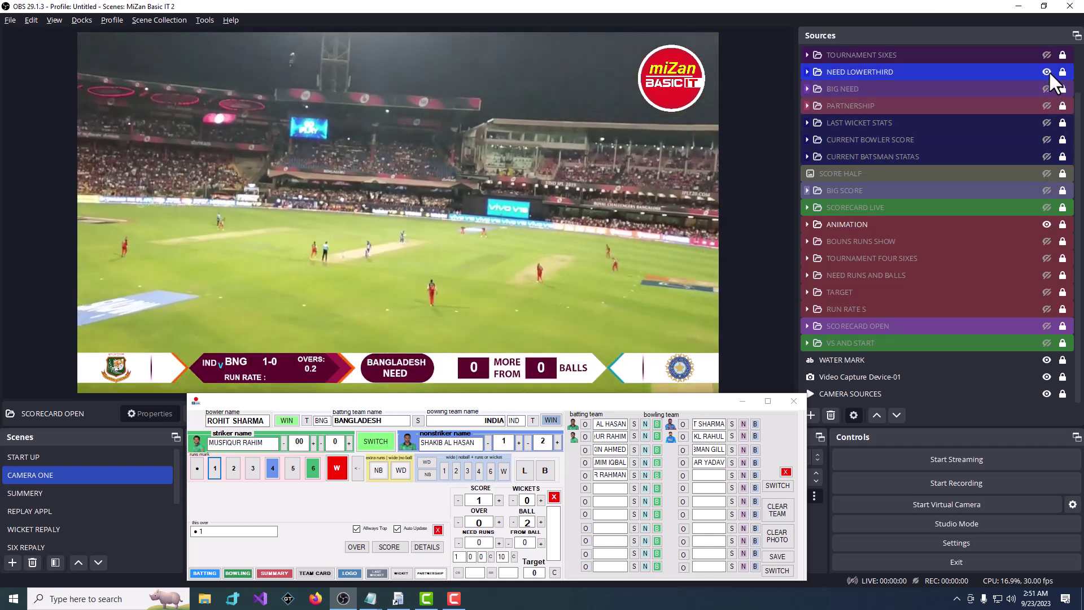
left_click(1048, 70)
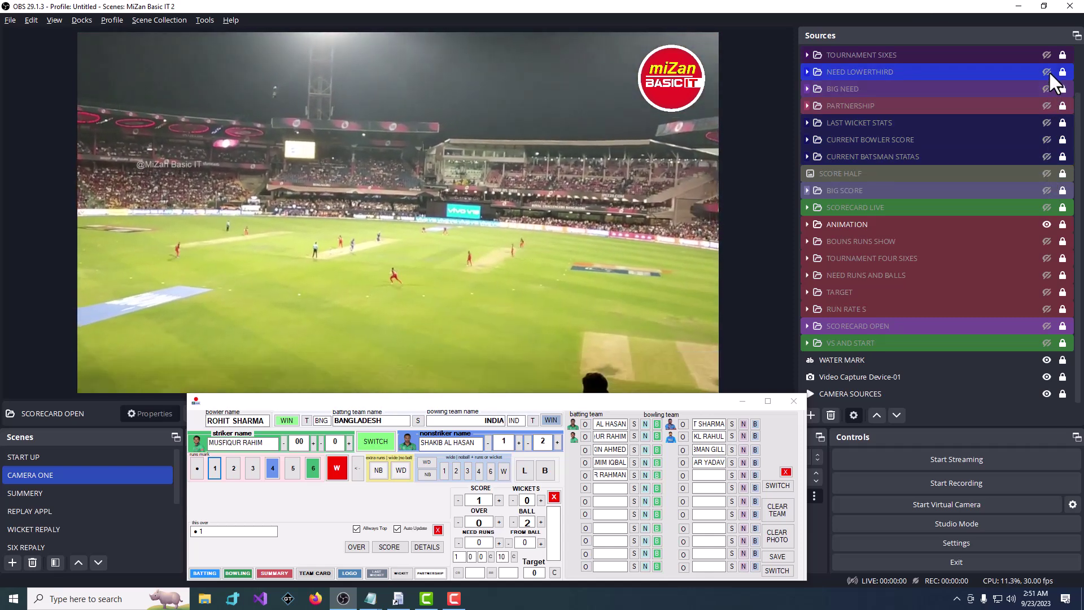
Step: Check the TOURNAMENT SIXES, NEED LOWERTHIRD, FIRST INNING END and TOURNAMENT FOUR graphics in turn, leaving them hidden
left_click(1045, 54)
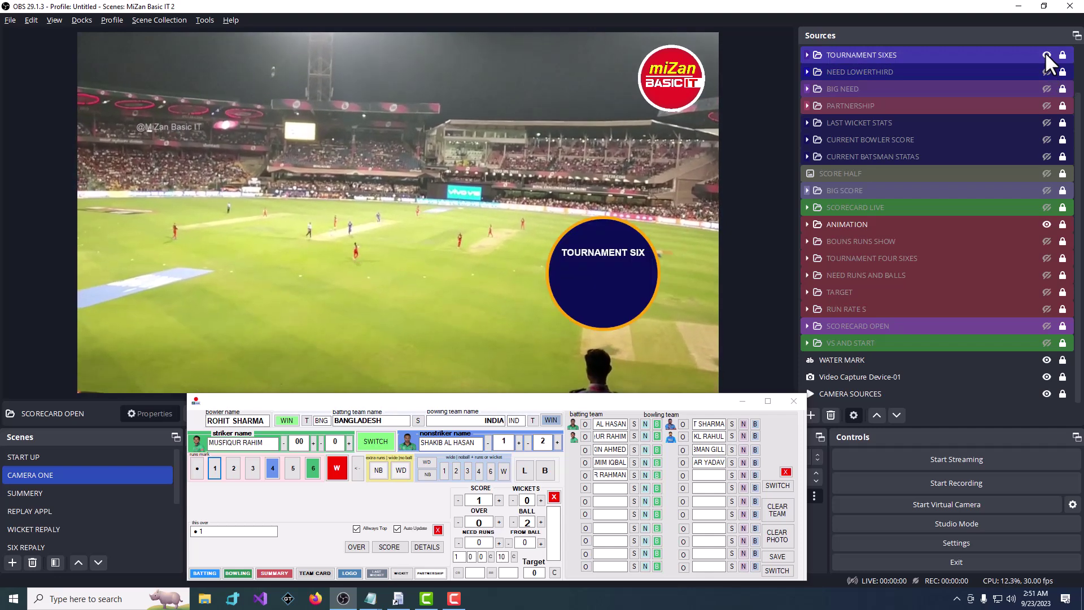
left_click(1045, 53)
left_click(1047, 68)
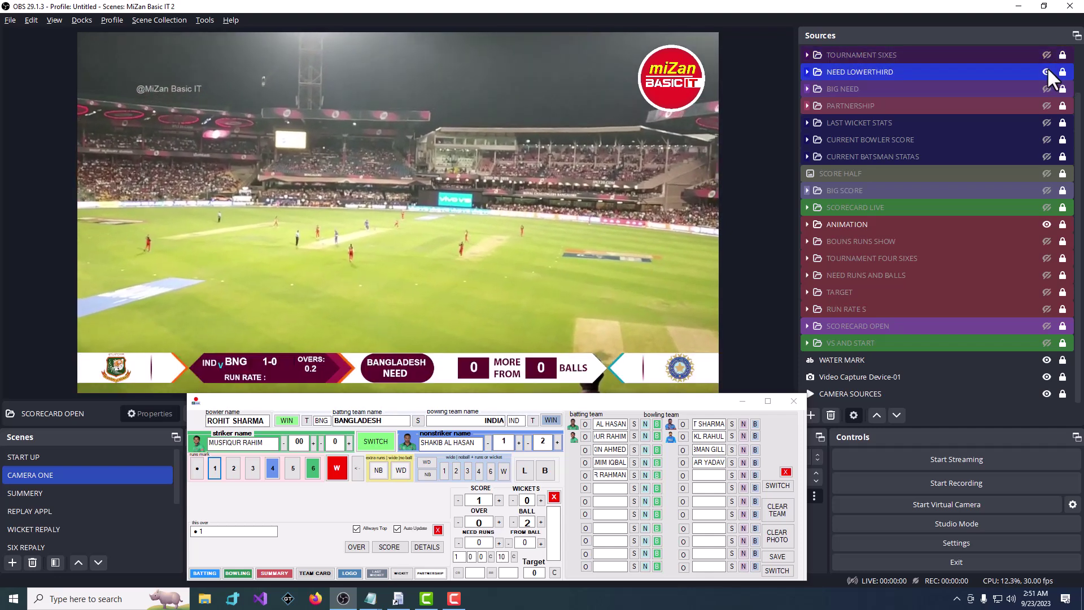
left_click(1047, 71)
scroll(1047, 73, "up", 1)
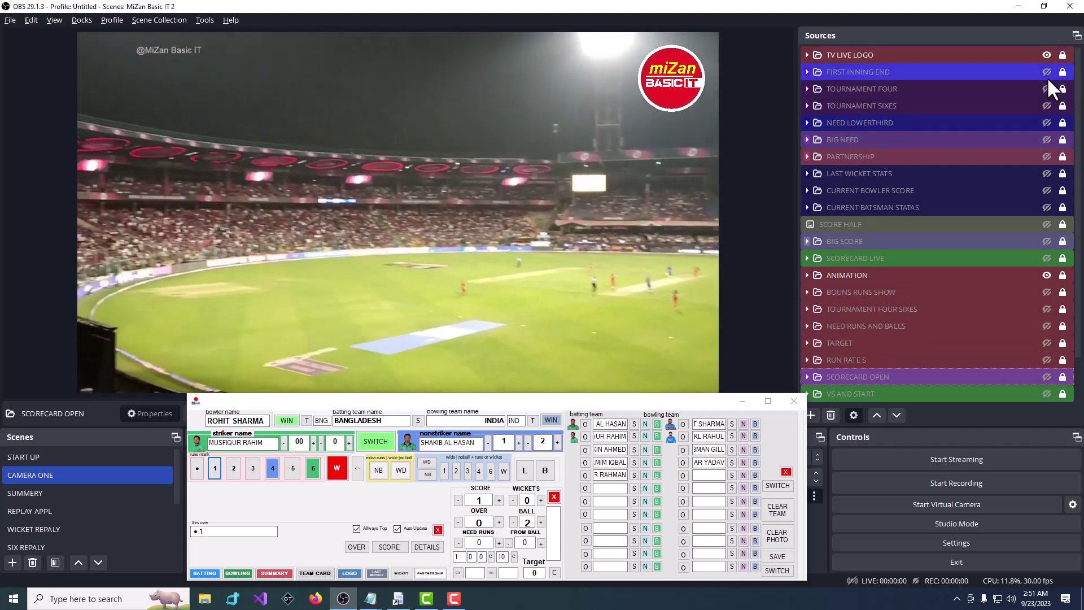
left_click(1045, 70)
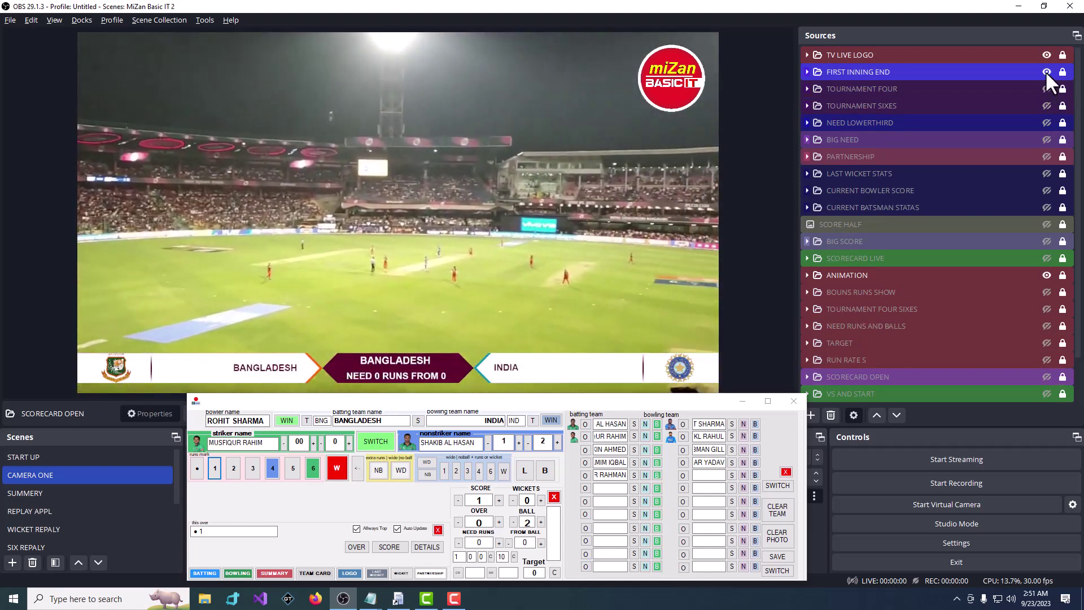
left_click(1045, 70)
left_click(1046, 85)
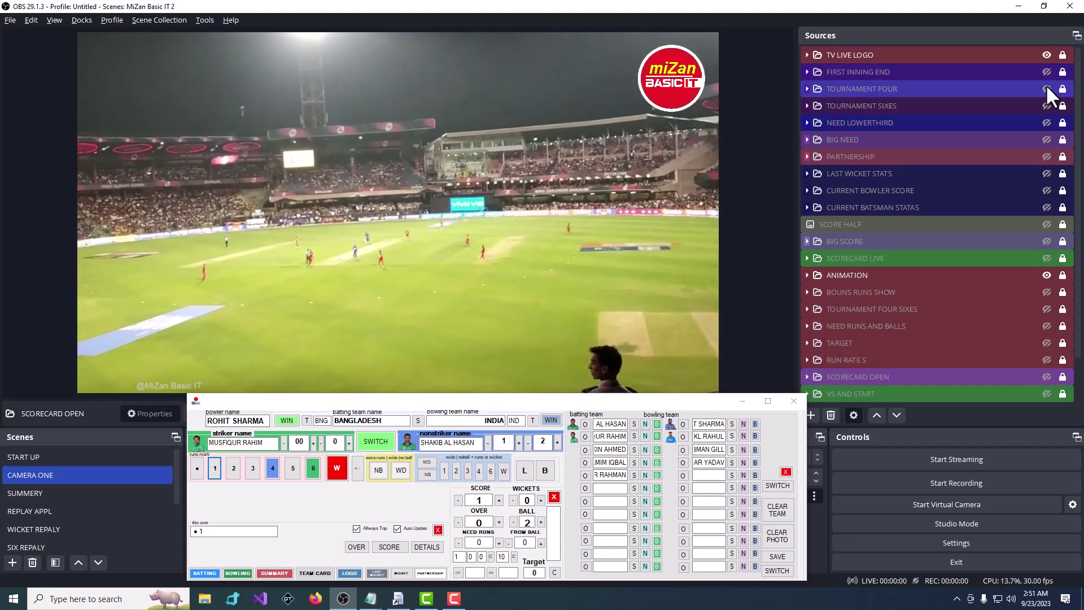
Step: Switch to the SUMMERY scene, hide SUMMERY AND END, and preview the innings batting and bowling summaries, hiding each again
left_click(45, 494)
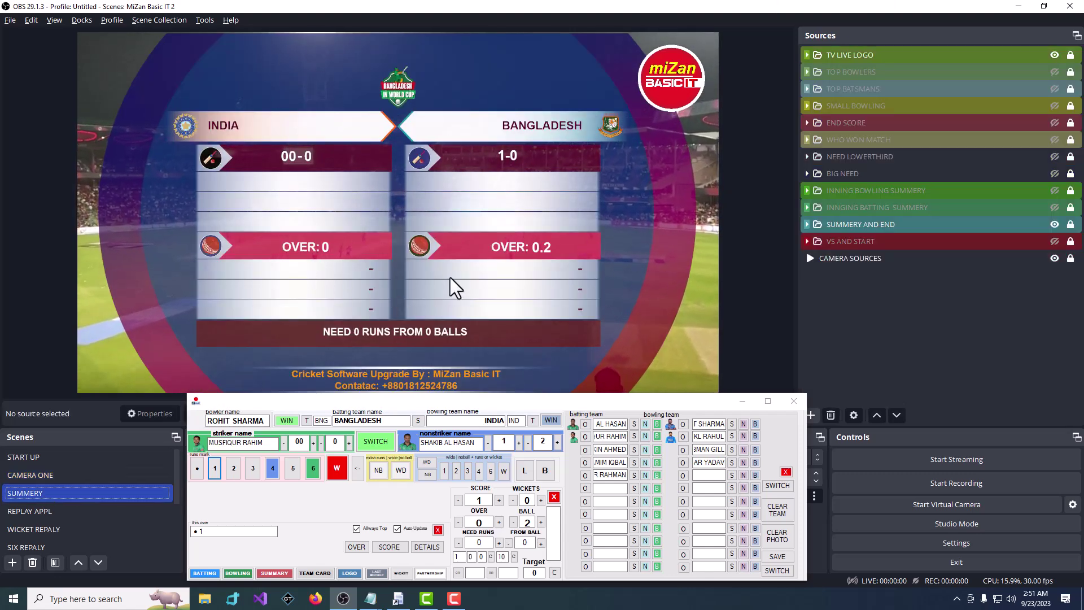
left_click(1054, 225)
left_click(1054, 207)
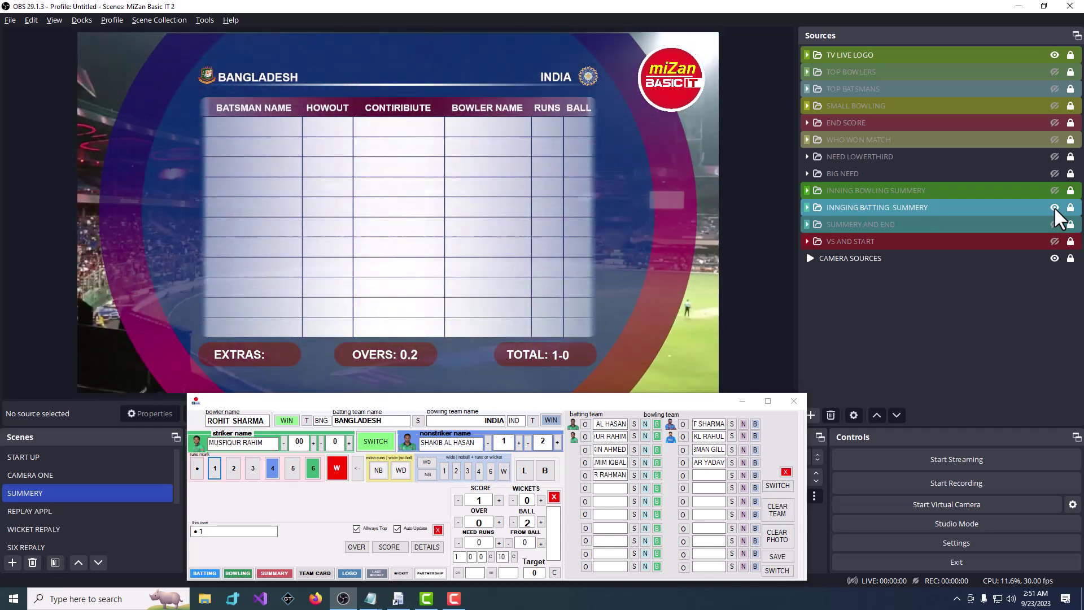
left_click(1054, 207)
left_click(1055, 191)
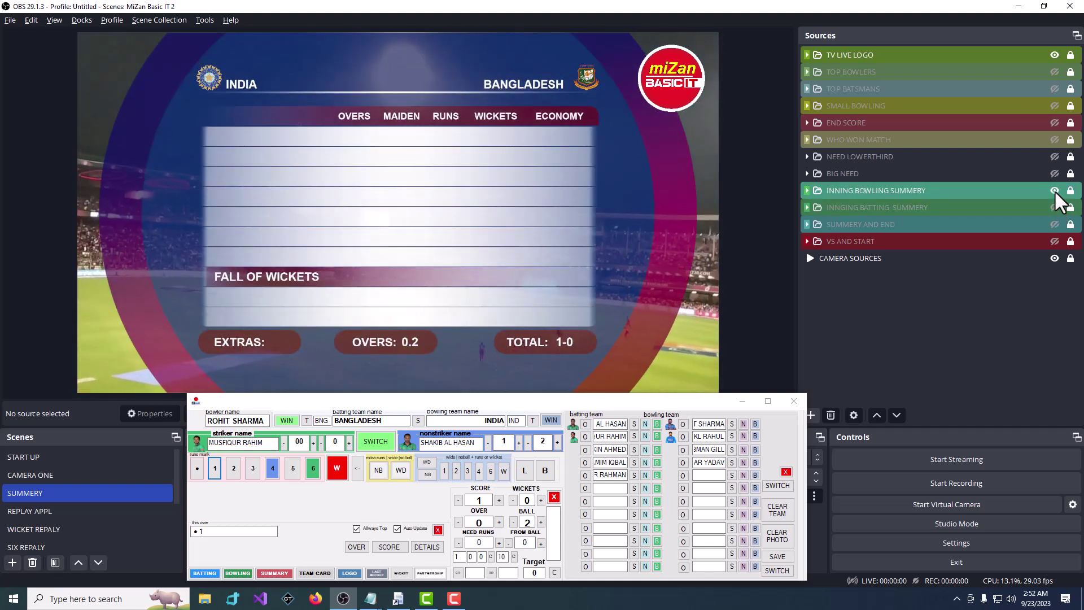
left_click(1054, 190)
Step: Preview the BIG NEED, NEED LOWERTHIRD and WHO WON MATCH graphics of the SUMMERY scene, hiding each again
left_click(1054, 174)
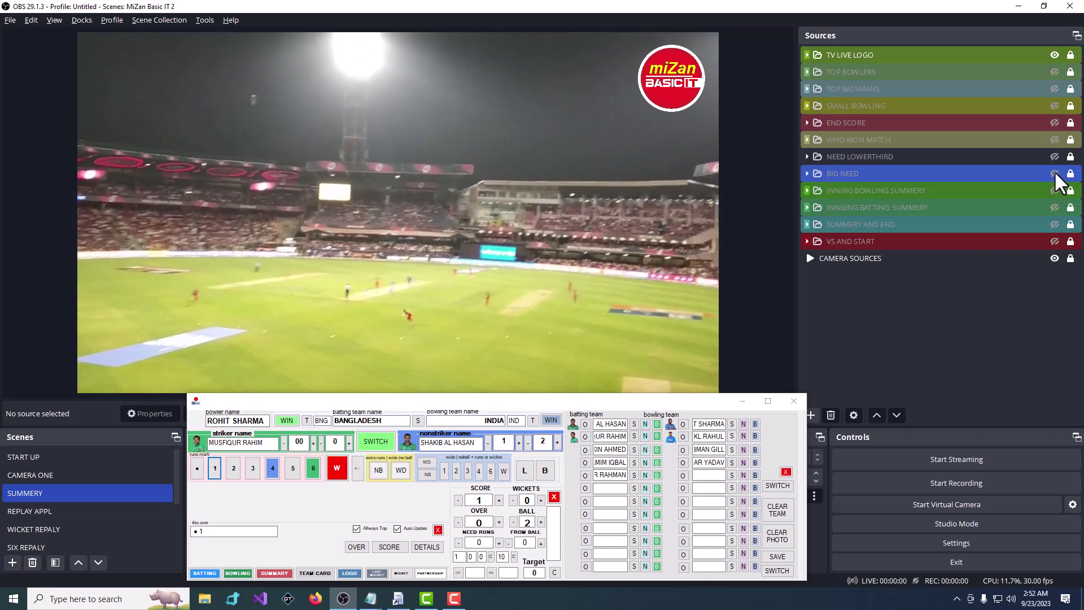
left_click(1054, 173)
left_click(1052, 157)
left_click(1052, 156)
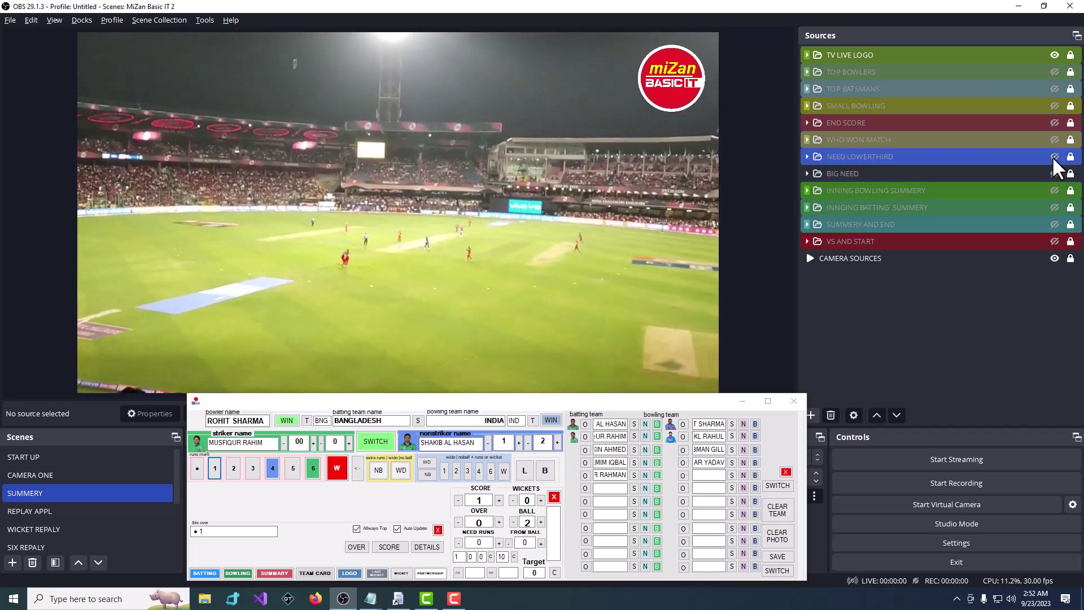
left_click(1048, 138)
left_click(1054, 139)
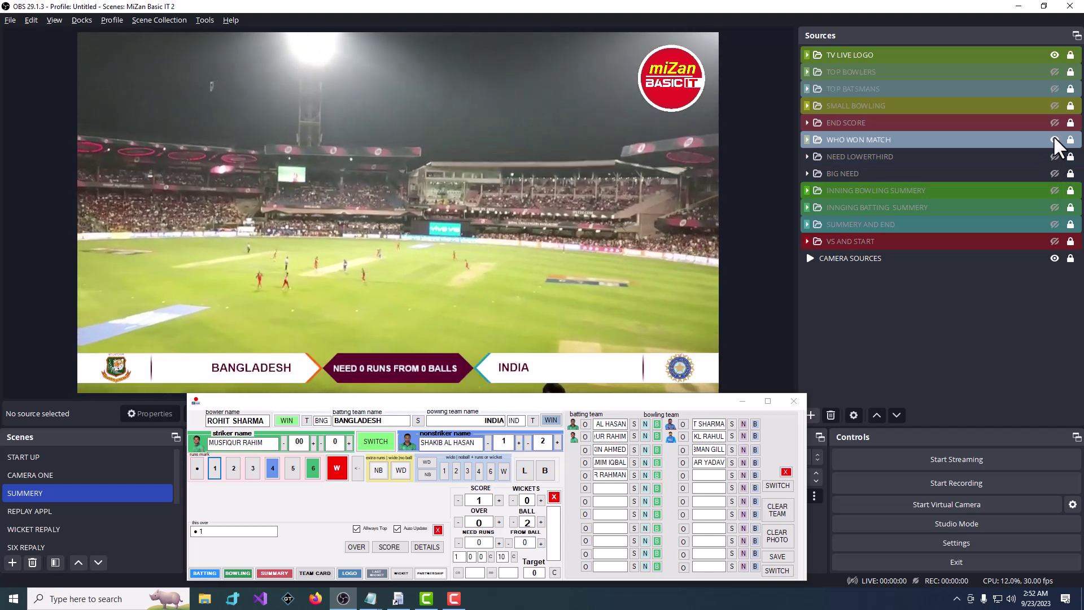
left_click(1054, 140)
Step: Hide WHO WON MATCH and preview the END SCORE and SMALL BOWLING graphics, hiding each again
left_click(1050, 121)
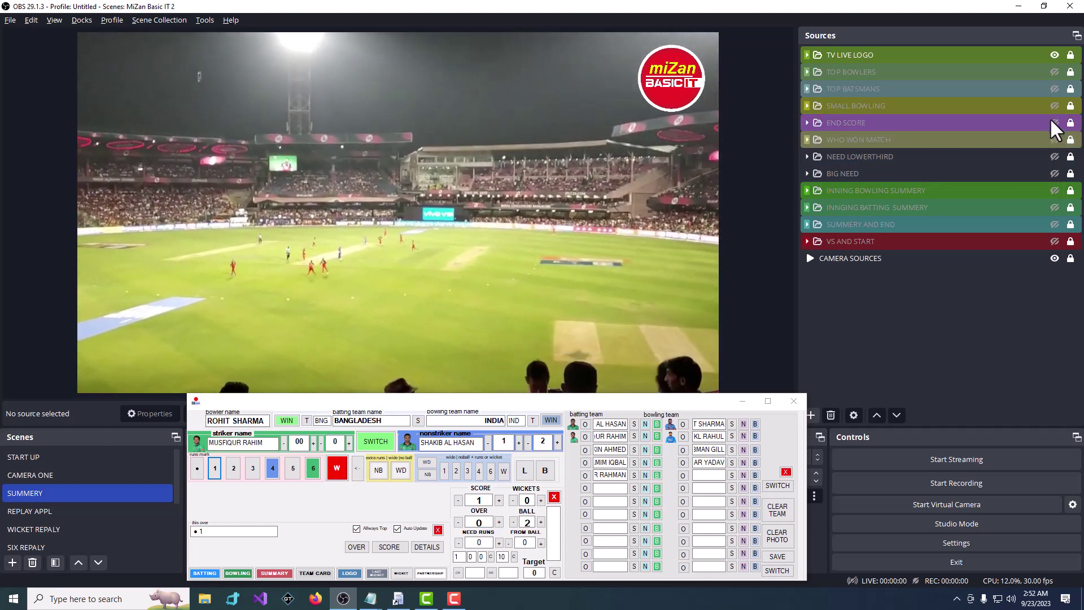
left_click(1052, 122)
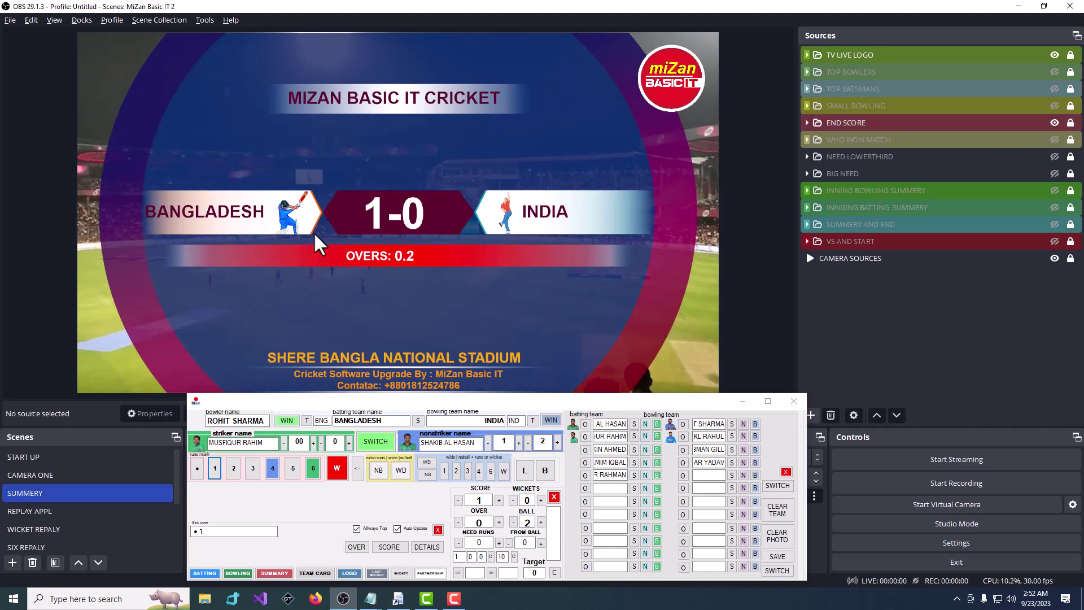
left_click(1051, 121)
left_click(1052, 105)
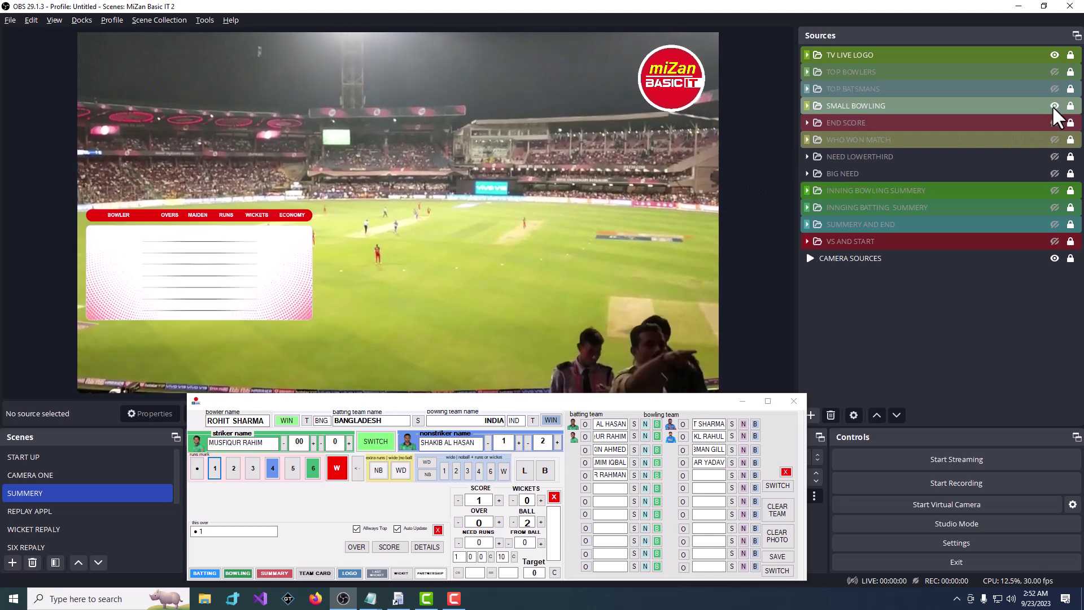
left_click(1052, 106)
Step: Preview the TOP BATSMANS and TOP BOWLERS graphics of the SUMMERY scene, hiding each again
left_click(1053, 89)
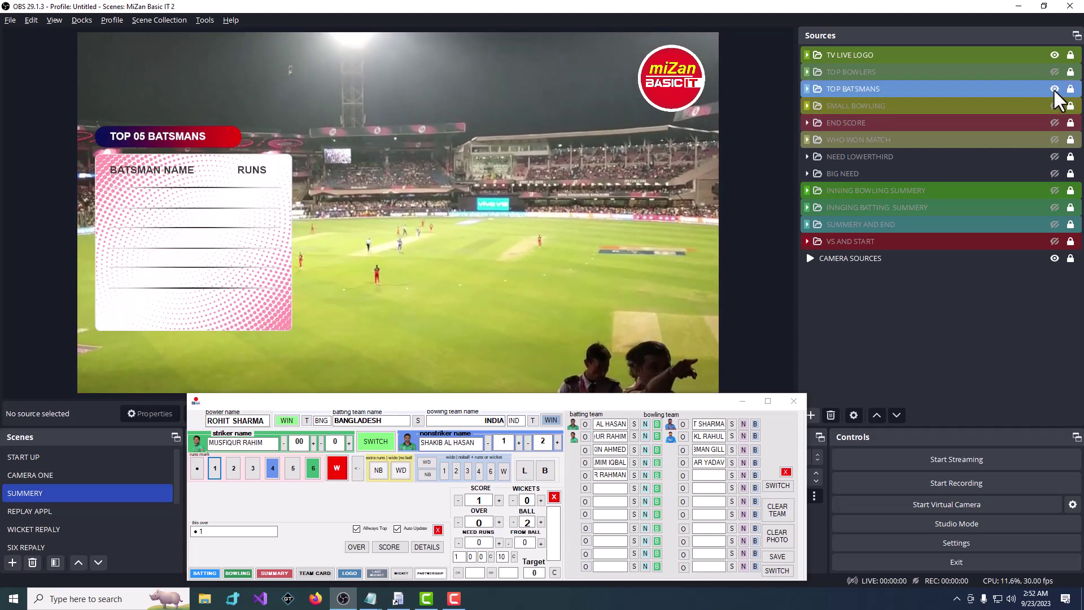
left_click(1054, 89)
left_click(1051, 72)
left_click(1052, 73)
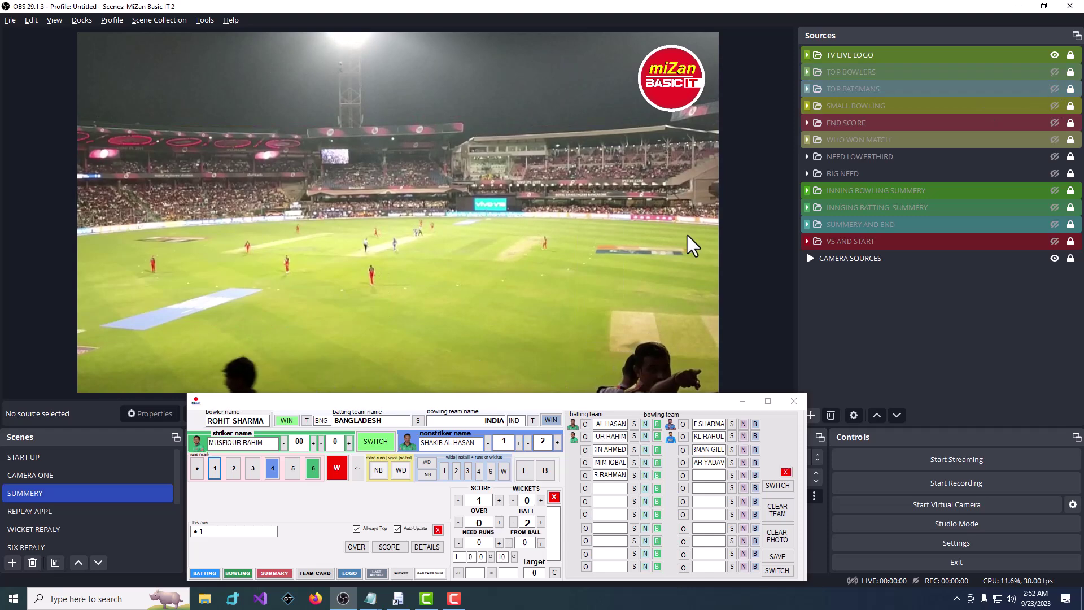
Step: Play through the REPLAY APPL, WICKET REPALY, SIX REPALY and FOUR REPALY scenes to check their animations
left_click(44, 504)
left_click(42, 523)
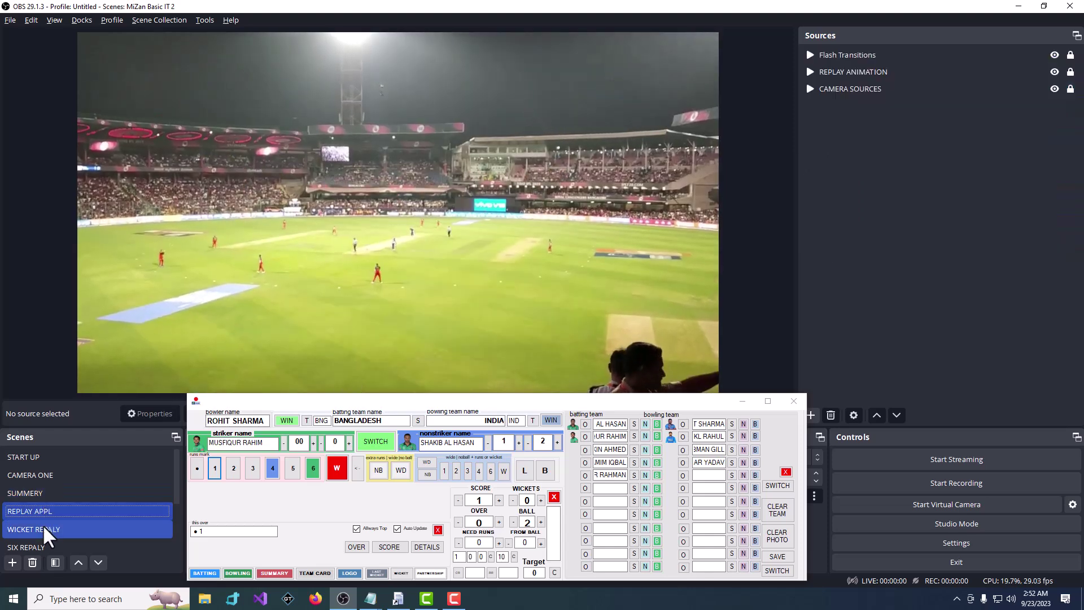
left_click(42, 540)
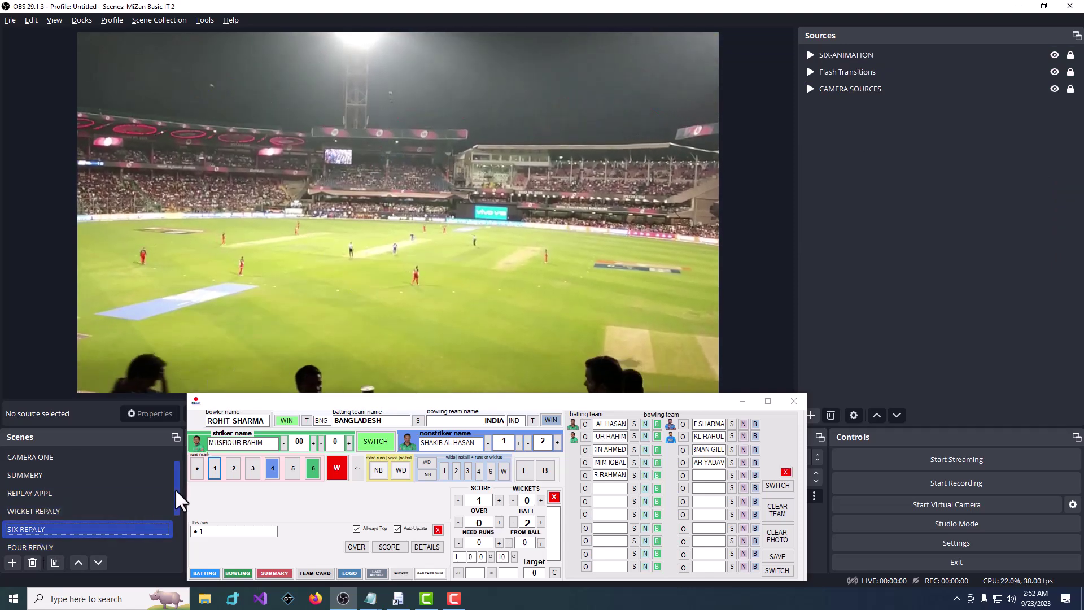
scroll(163, 494, "down", 1)
left_click(70, 527)
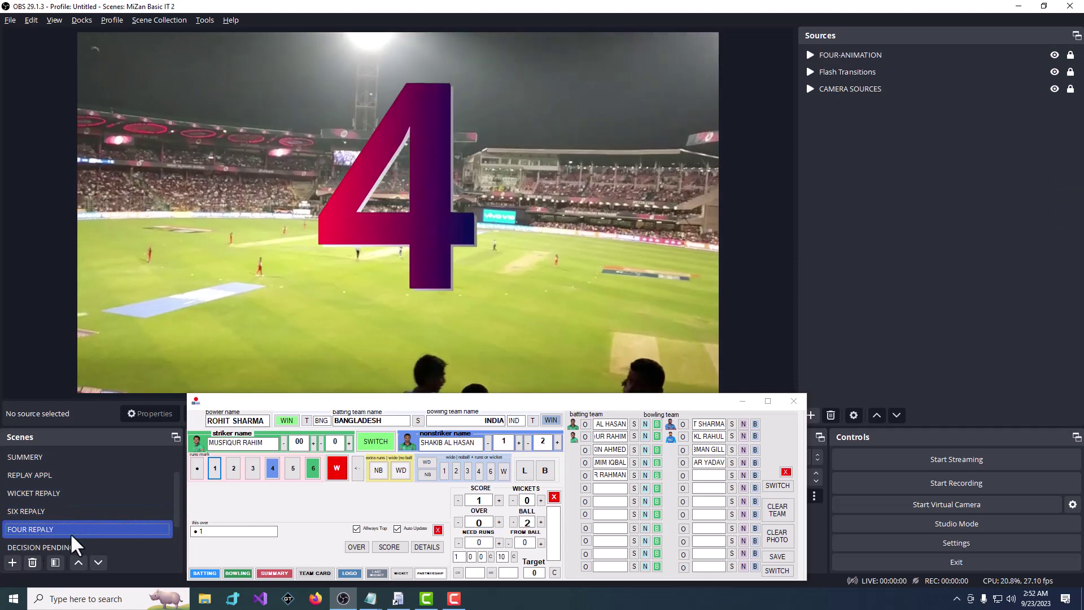
Step: Switch to the DECISION PENDING scene and preview DESISION BOX, NOT OUT and OUT in turn, hiding each again
left_click(66, 547)
scroll(175, 503, "down", 1)
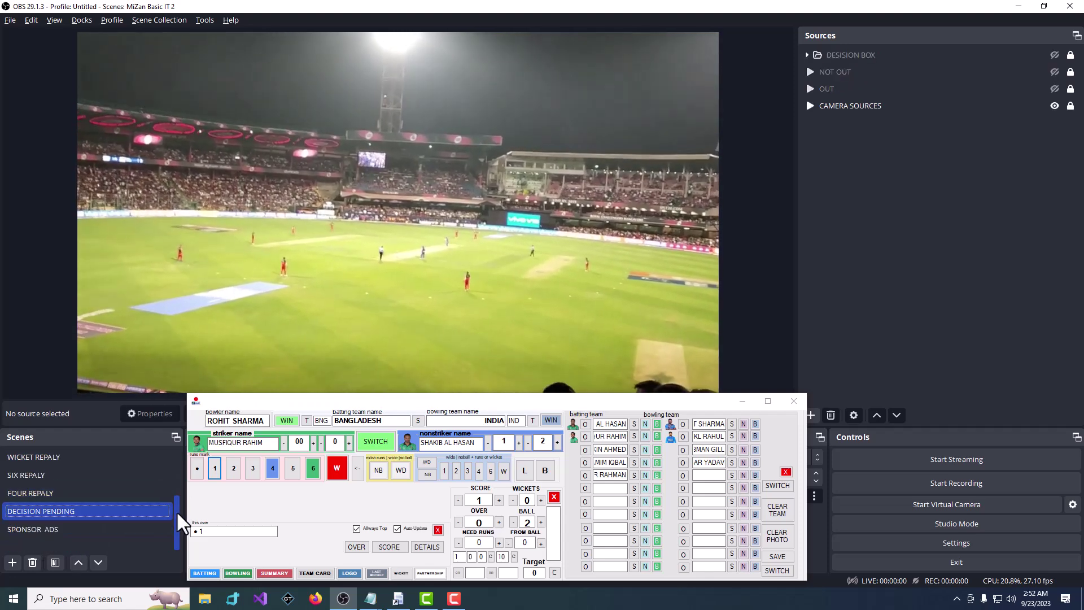
left_click(1038, 75)
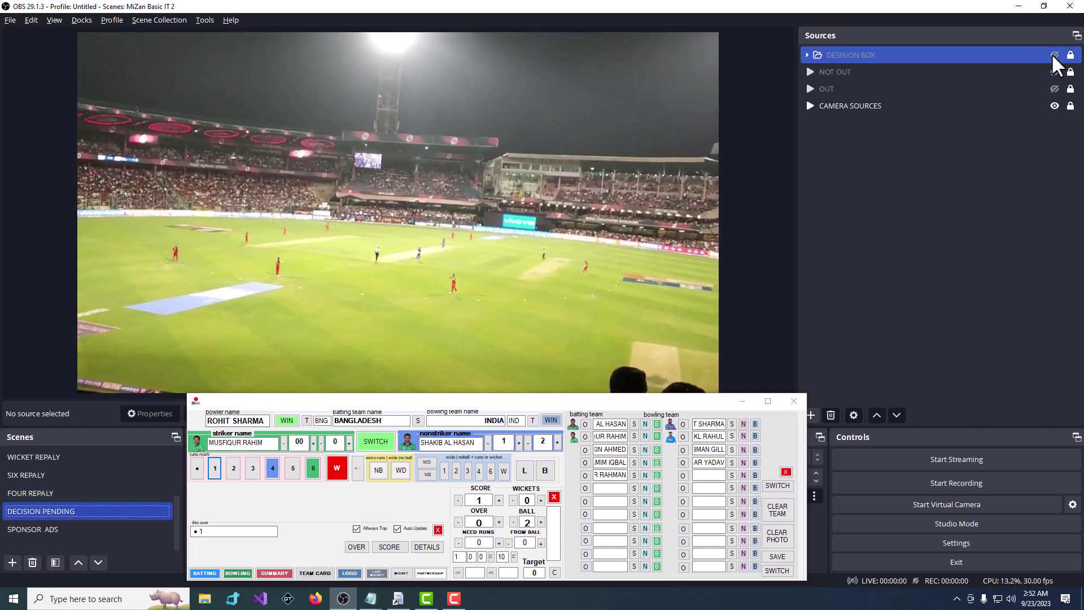
left_click(1053, 56)
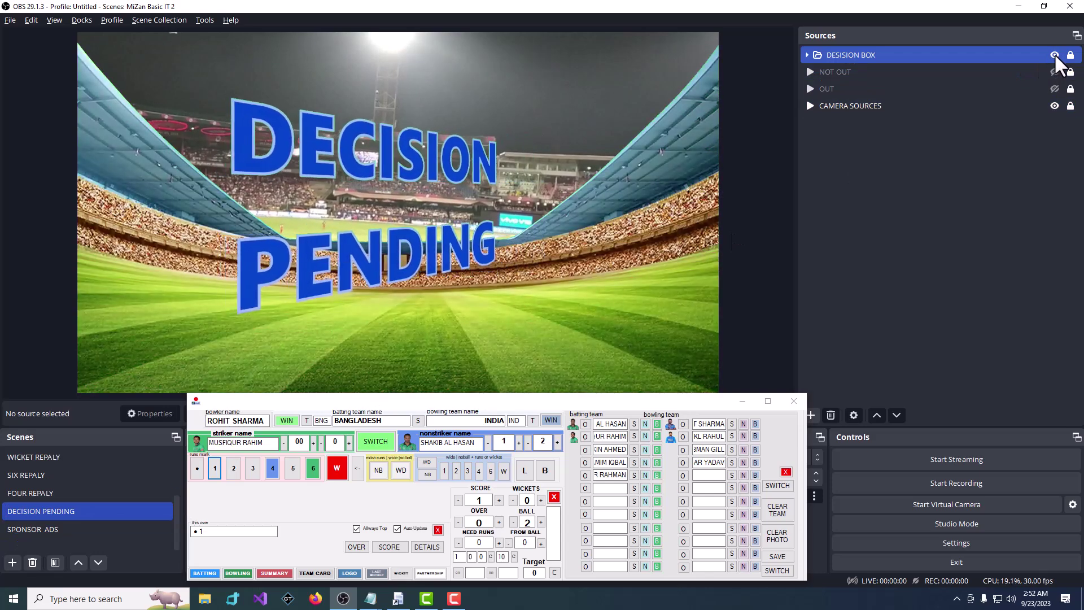
left_click(1053, 55)
left_click(1057, 78)
left_click(1054, 72)
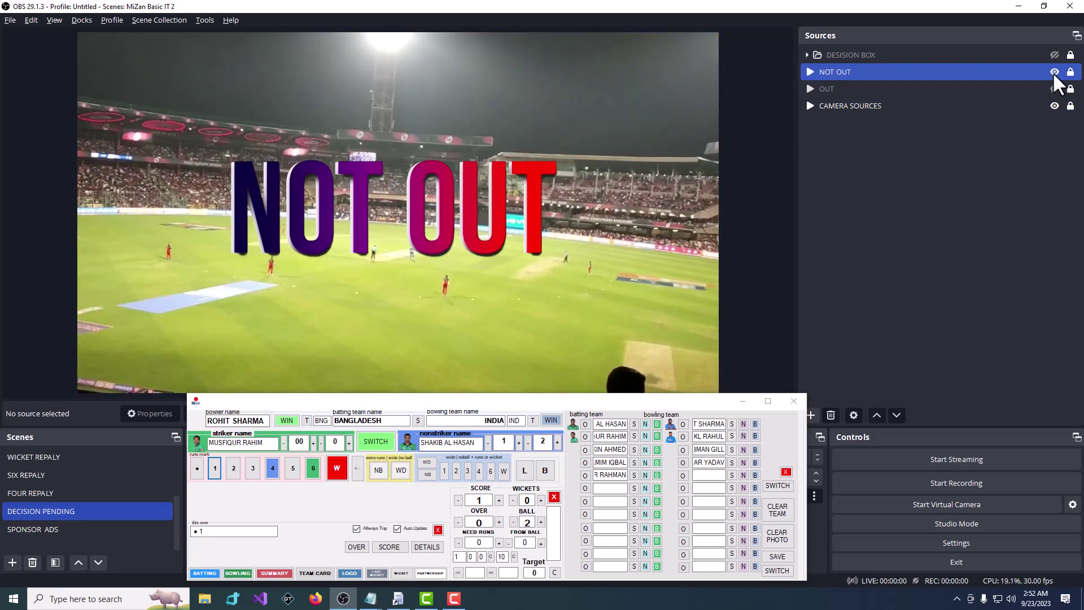
left_click(1053, 73)
left_click(1055, 90)
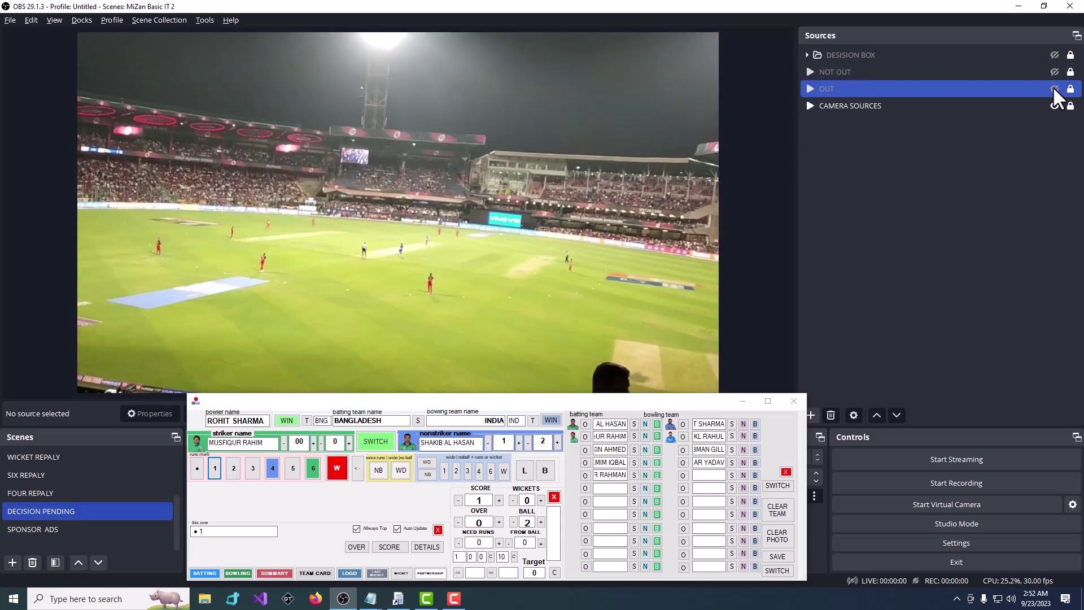
left_click(1057, 96)
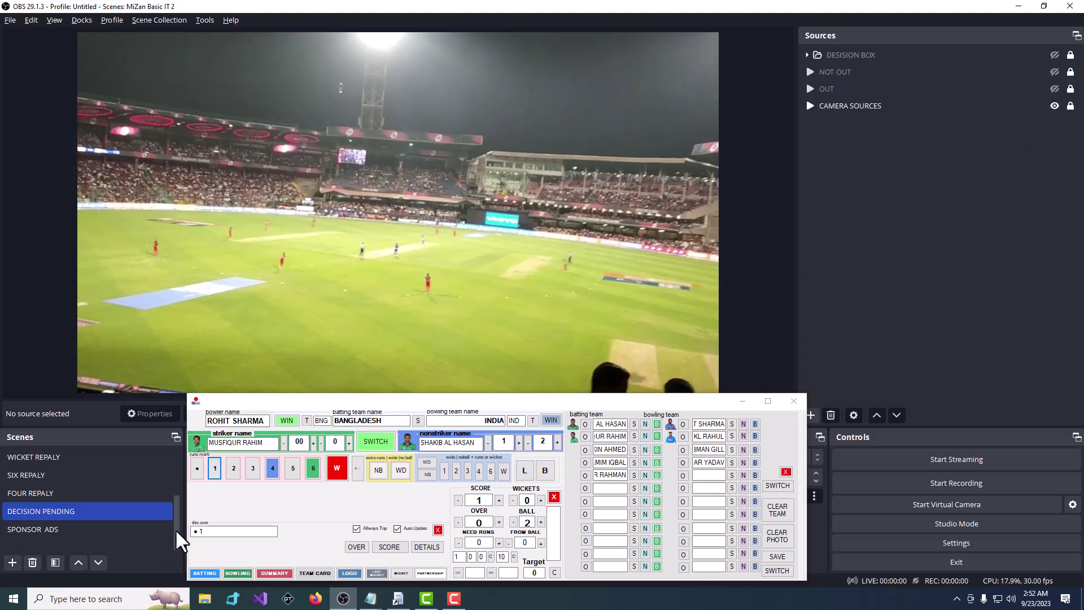
Step: Return to the CAMERA ONE scene and show the SCORECARD OPEN graphic
left_click_drag(175, 528, 178, 466)
left_click(69, 459)
left_click(60, 468)
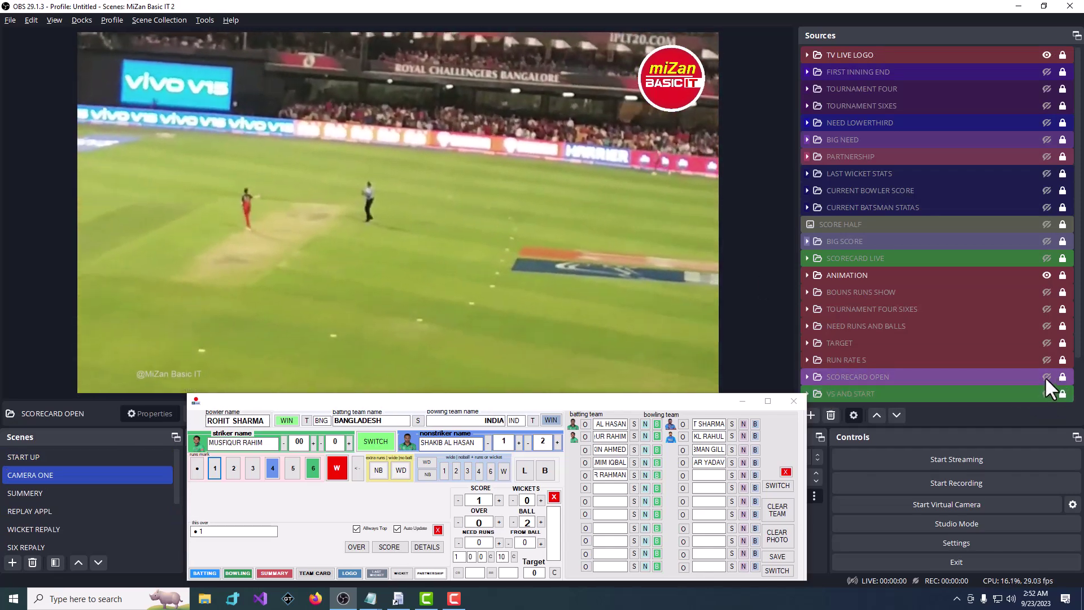
left_click(1046, 377)
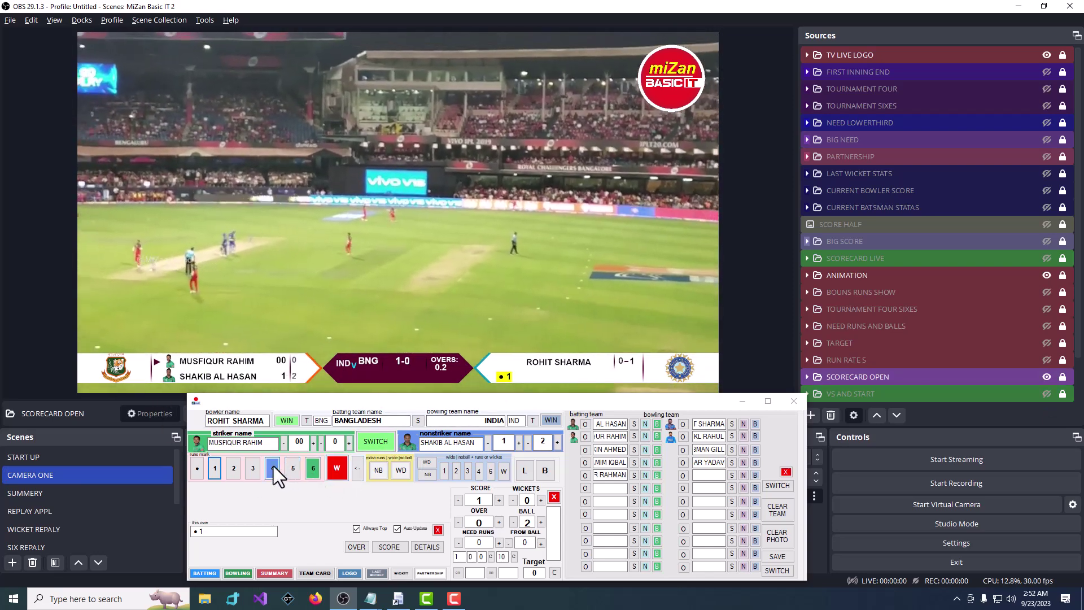
Step: Score the next three balls of the over as a four, a six and a wicket
left_click(273, 468)
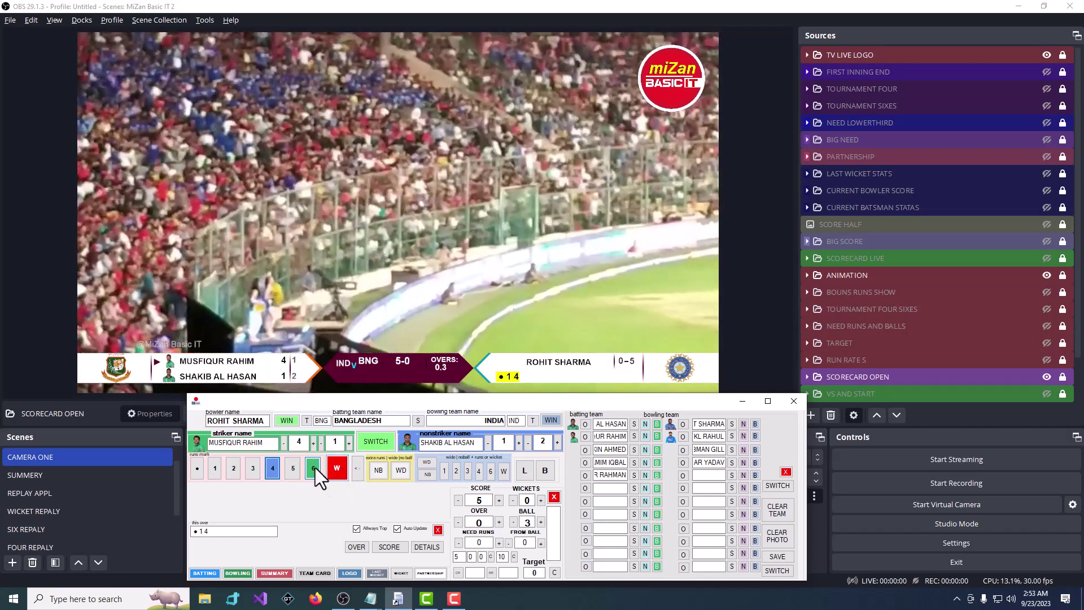
left_click(314, 468)
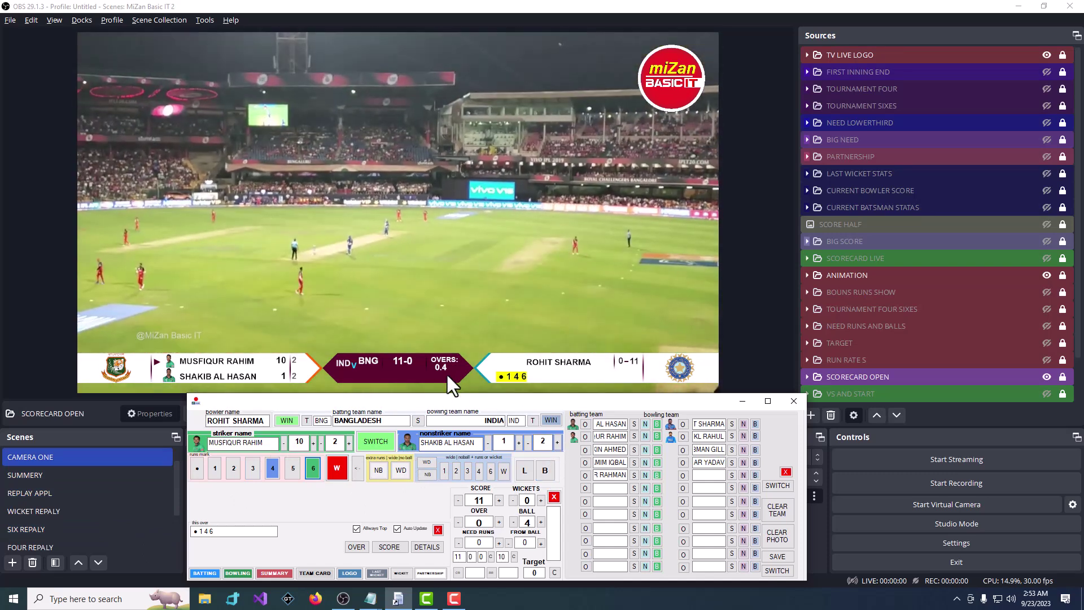
left_click(338, 470)
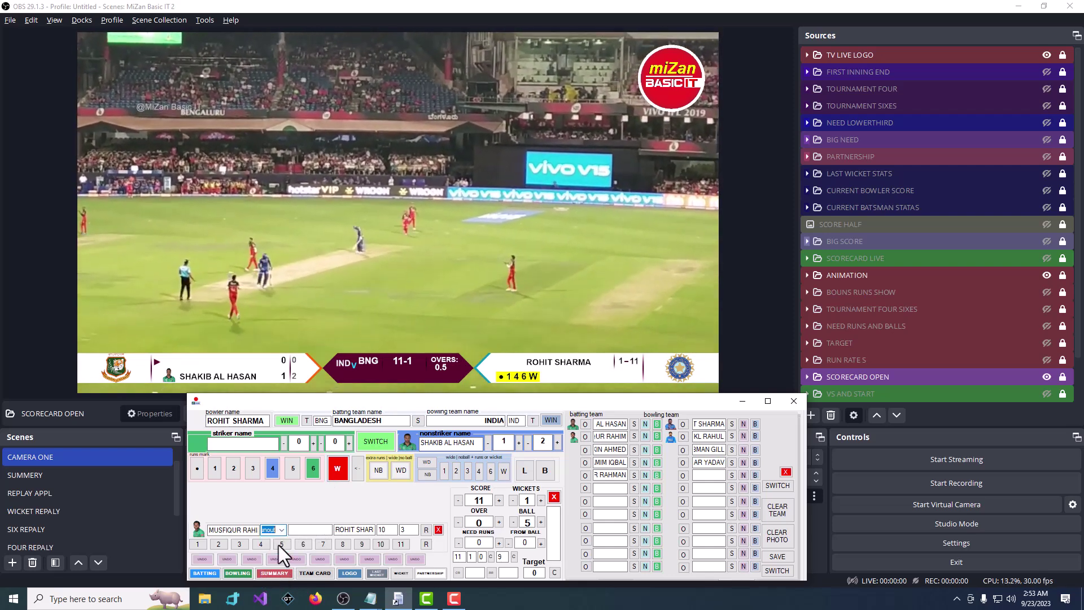
Step: Record the dismissal as runout and enter SHAKIB AL HASAN as the contributor
left_click(269, 562)
left_click(307, 530)
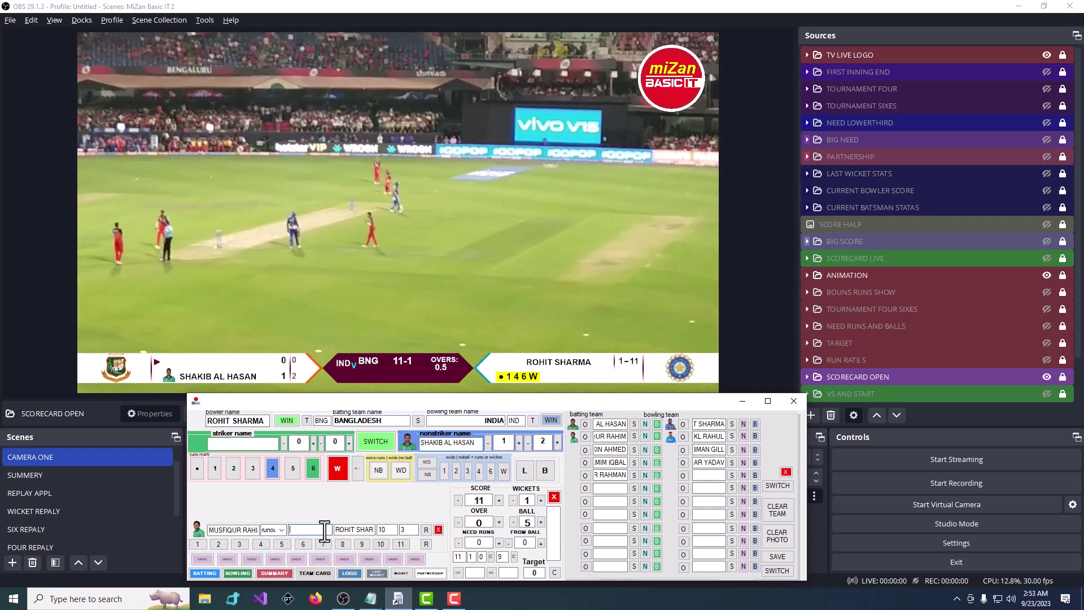
type("SHAKIB AL HASAN")
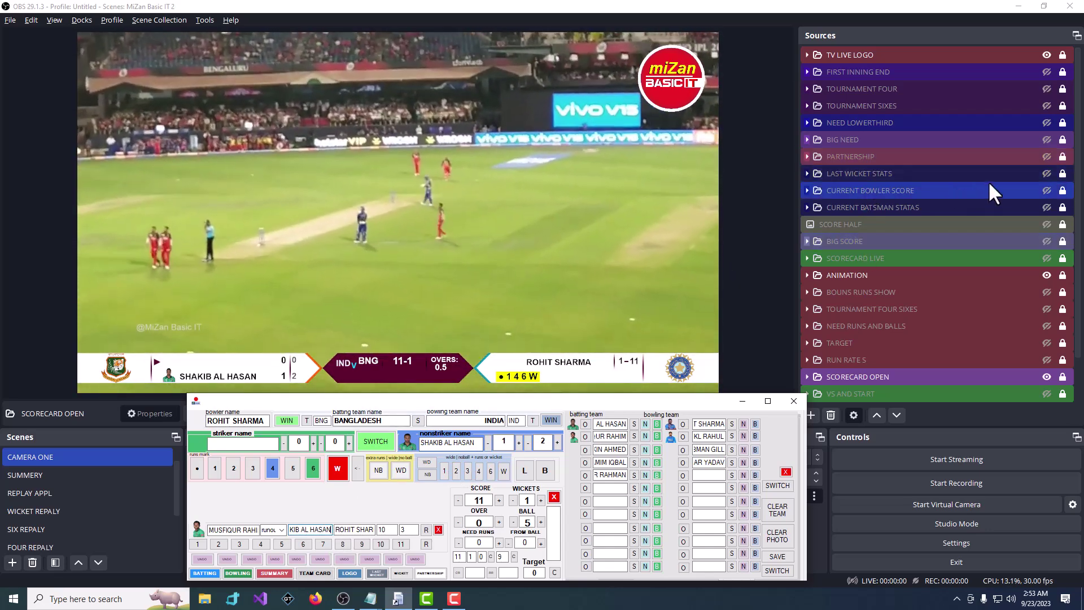
Step: Preview the LAST WICKET STATS and CURRENT BOWLER SCORE graphics over the scorecard, hiding each again
left_click(1044, 173)
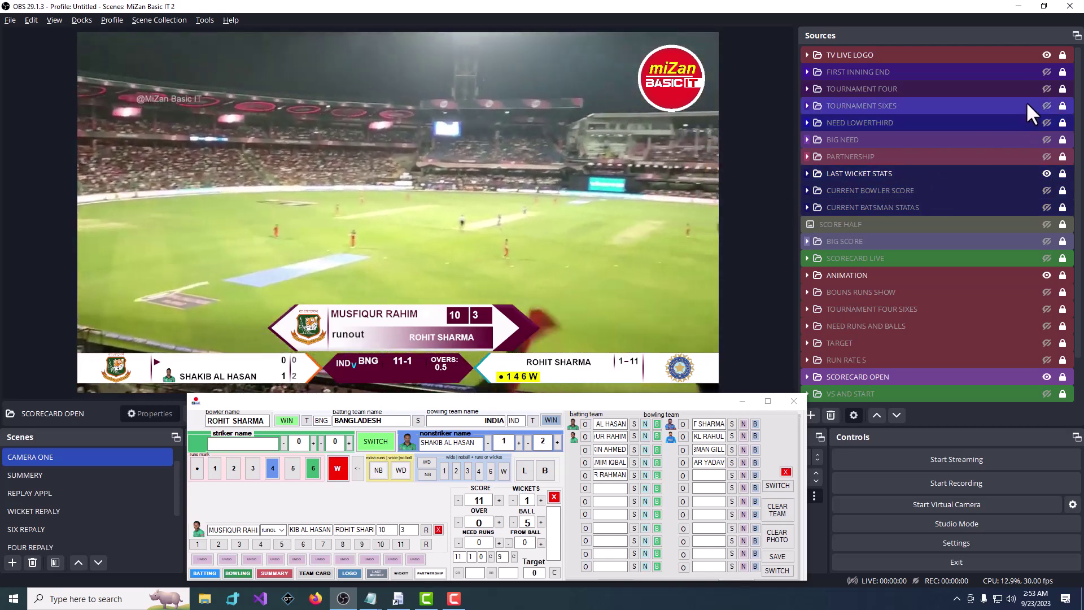
left_click(1046, 172)
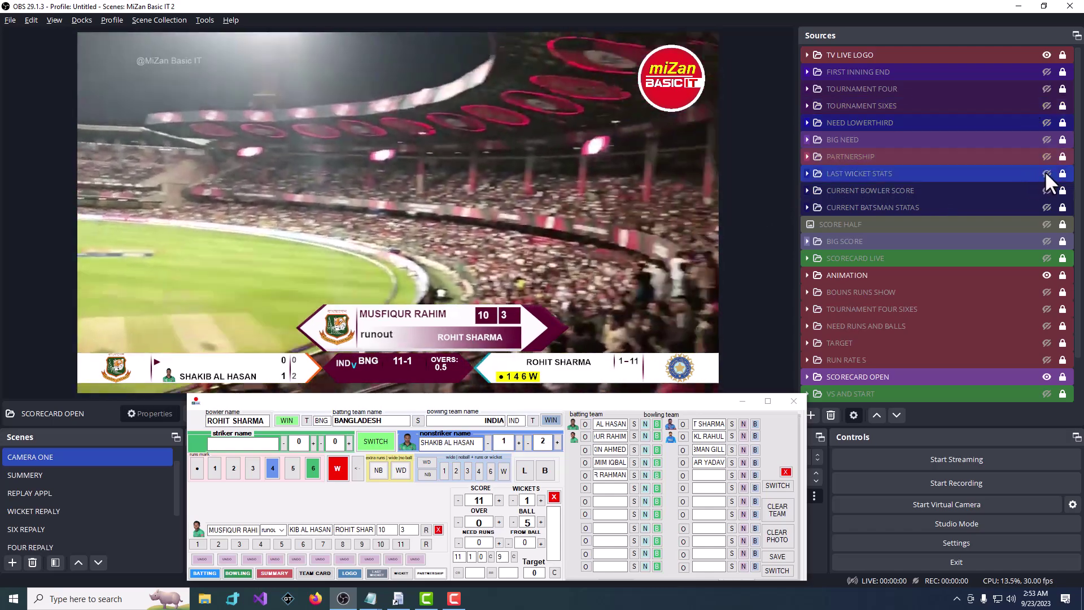
left_click(1046, 190)
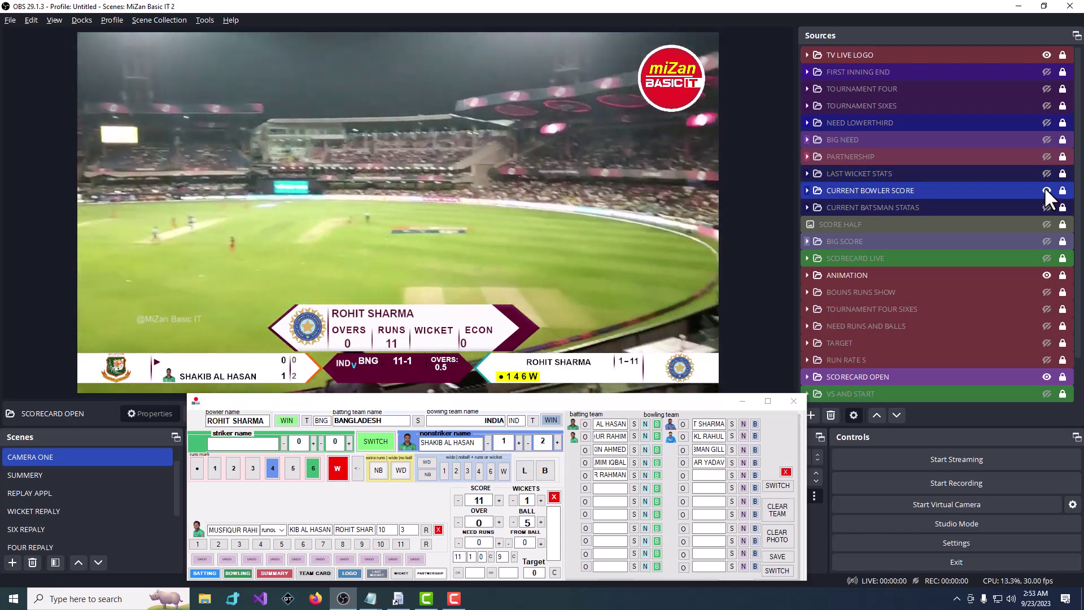
left_click(1046, 191)
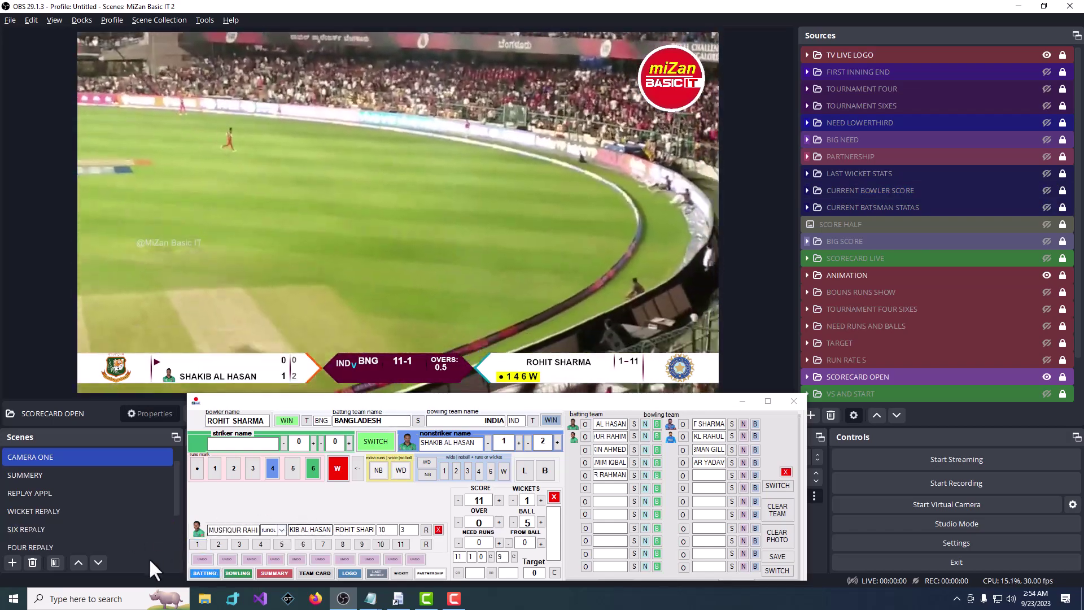
Step: Save the dismissed batsman's record as number 1 and open the batting summary table to check it
left_click(199, 544)
left_click(200, 543)
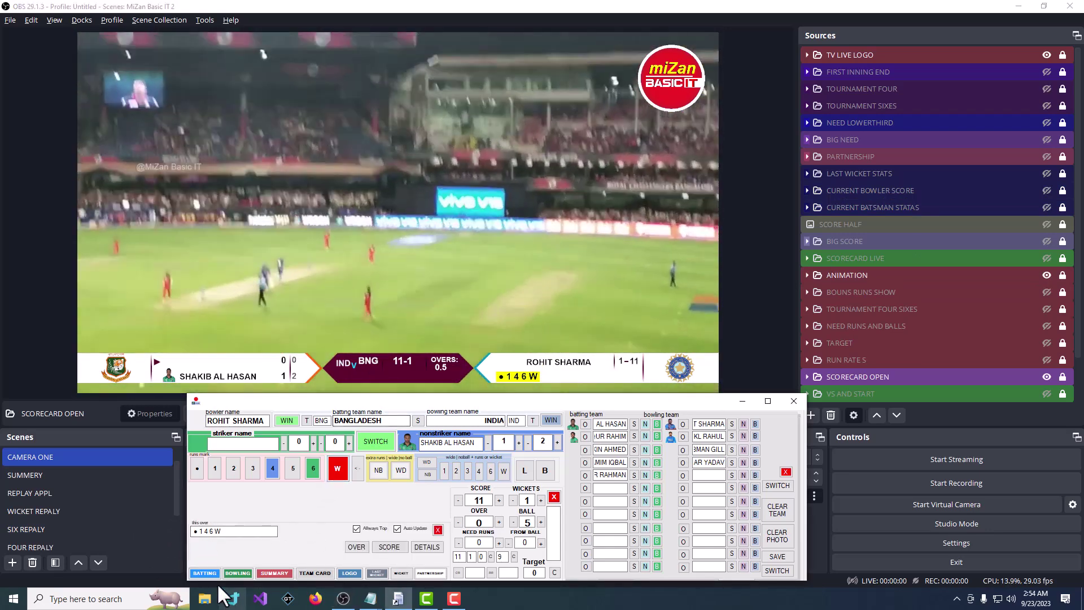
left_click(202, 572)
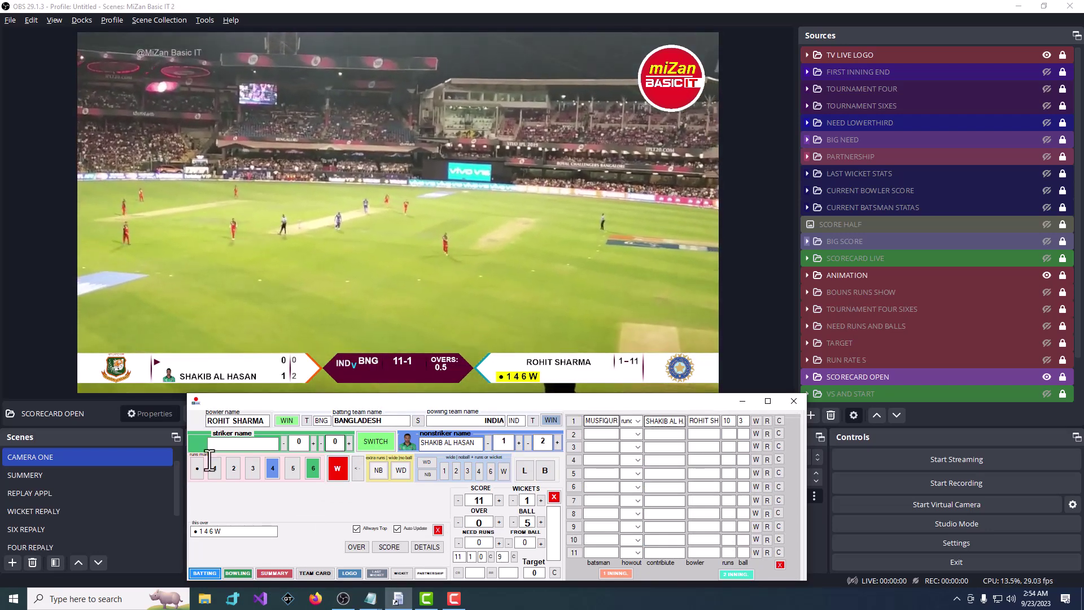
Step: Switch to the SUMMERY scene and show the INNGING BATTING SUMMERY graphic
left_click(68, 474)
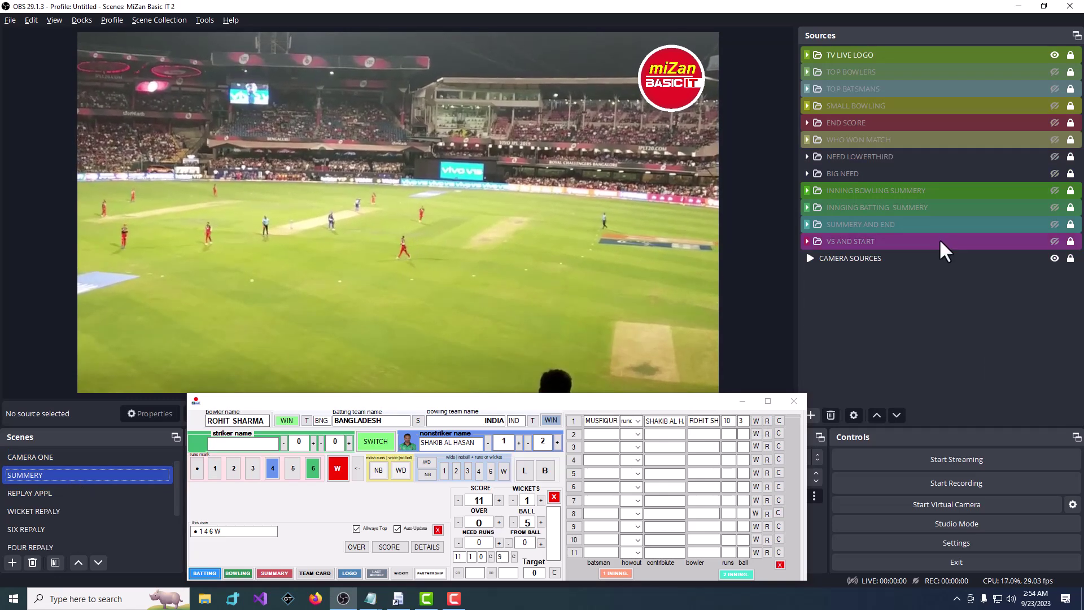
left_click(1053, 208)
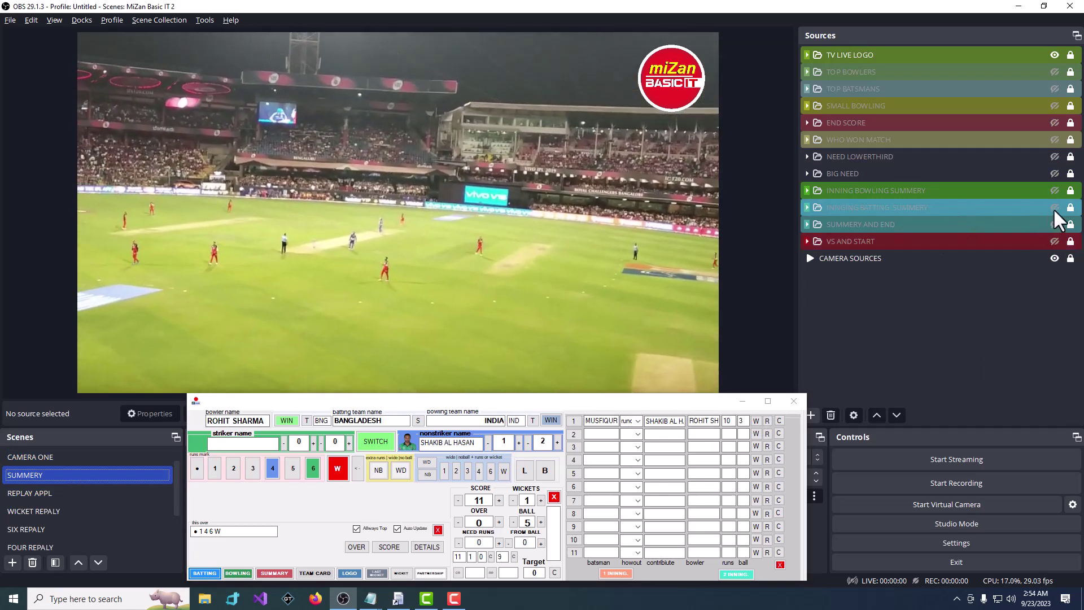